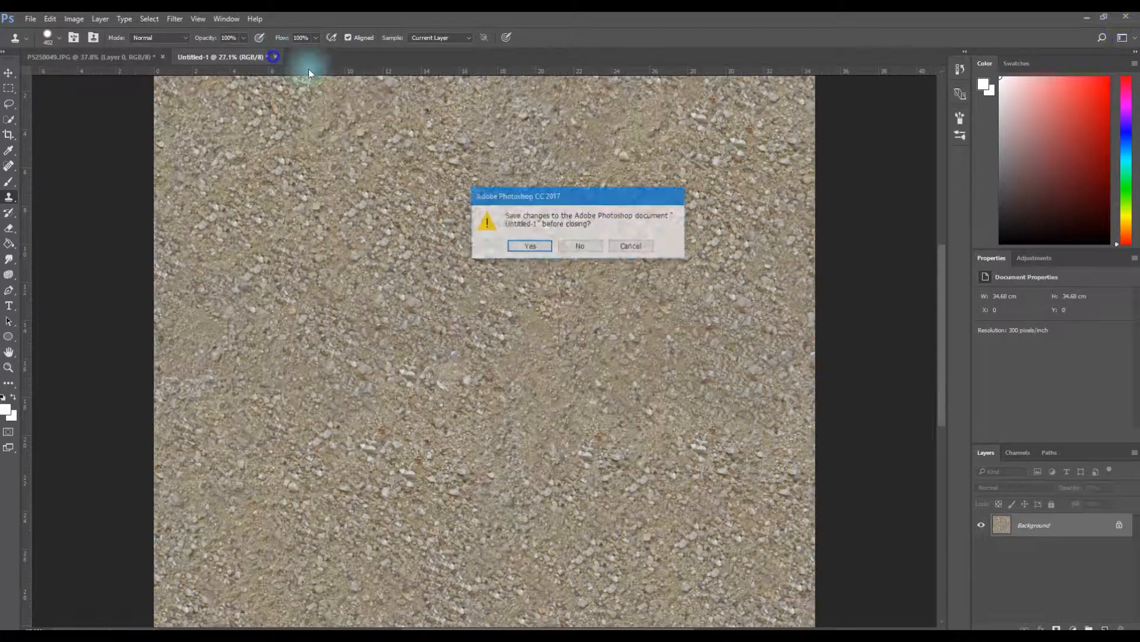
# Close the untitled document and the P5250049.JPG document without saving either one
pyautogui.click(584, 244)
pyautogui.click(164, 56)
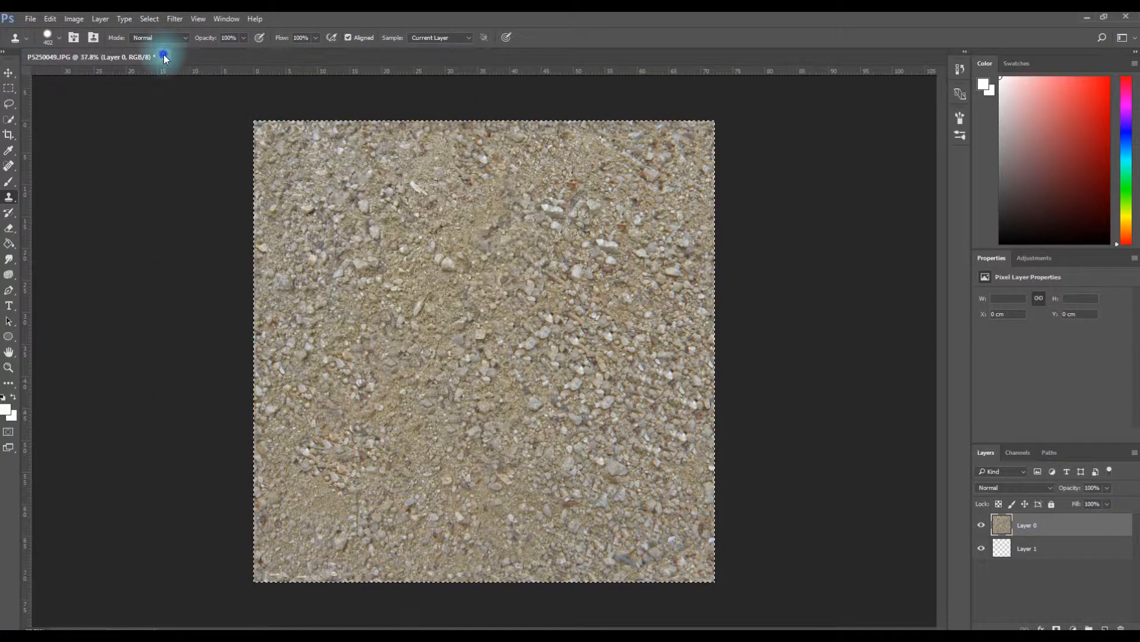
pyautogui.click(585, 245)
# Open the photo P5250049.JPG from the Desktop folder
pyautogui.click(26, 20)
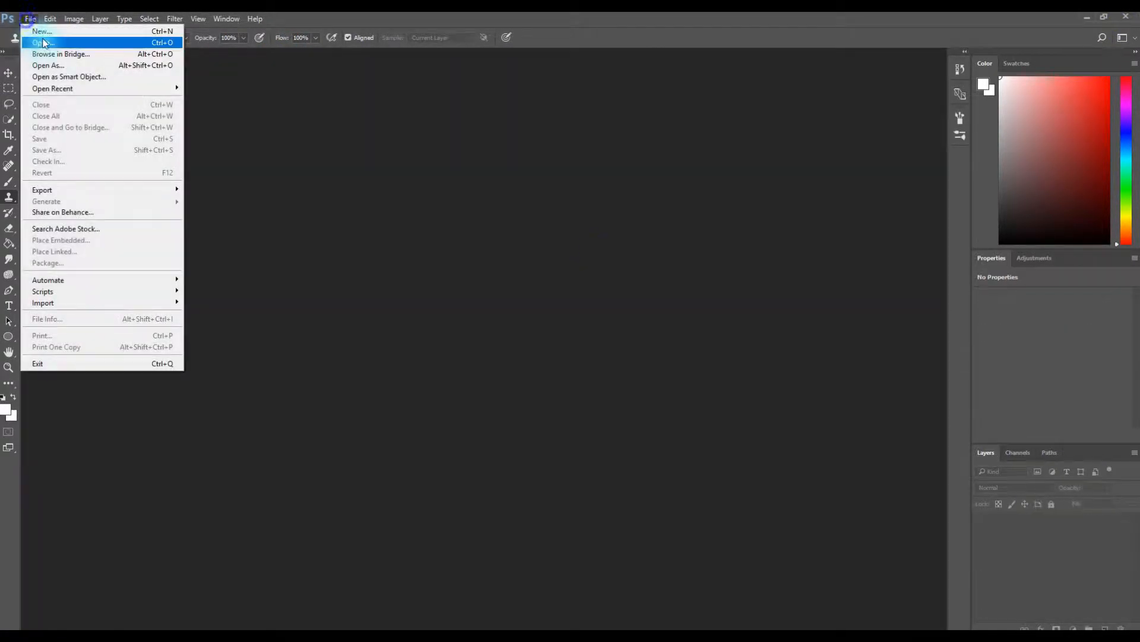
pyautogui.click(44, 41)
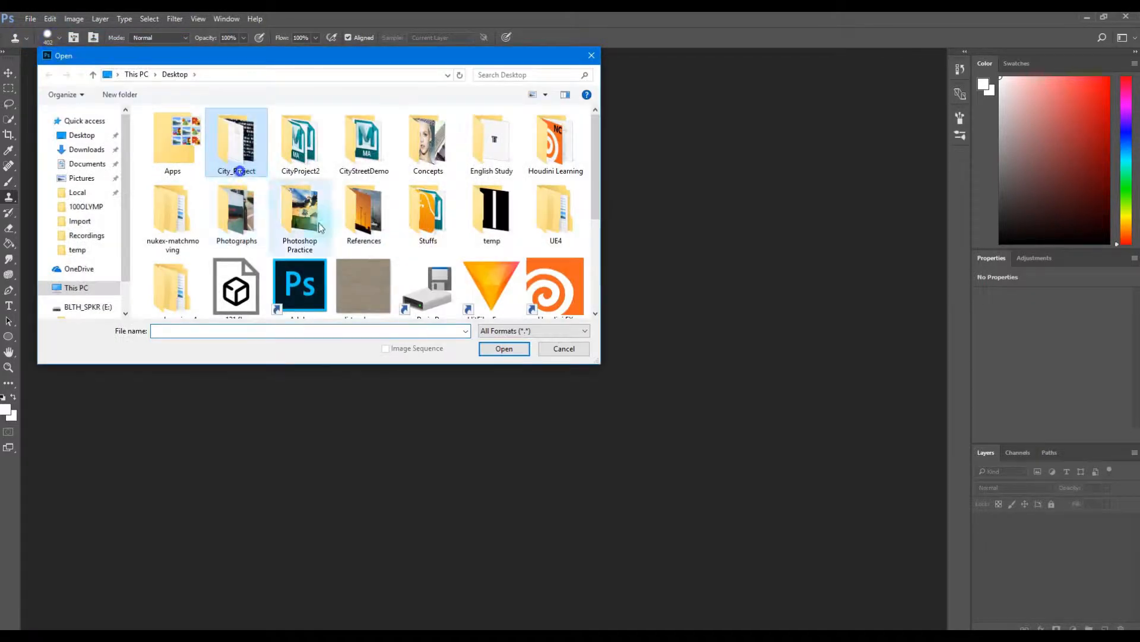
pyautogui.scroll(-3, 287, 204)
pyautogui.click(506, 220)
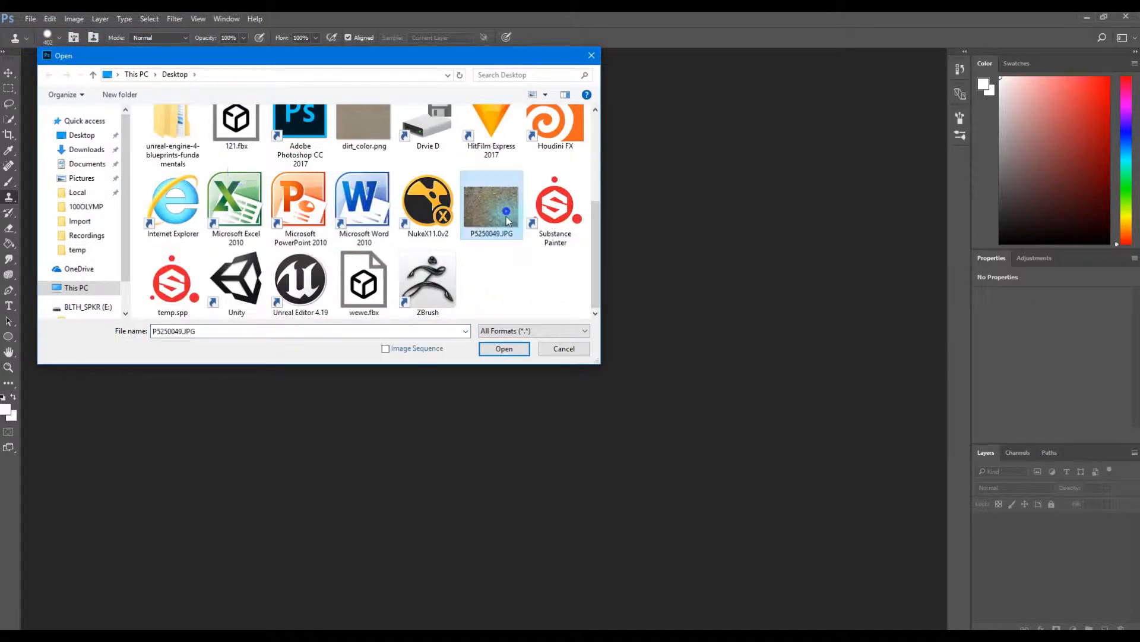
pyautogui.click(503, 349)
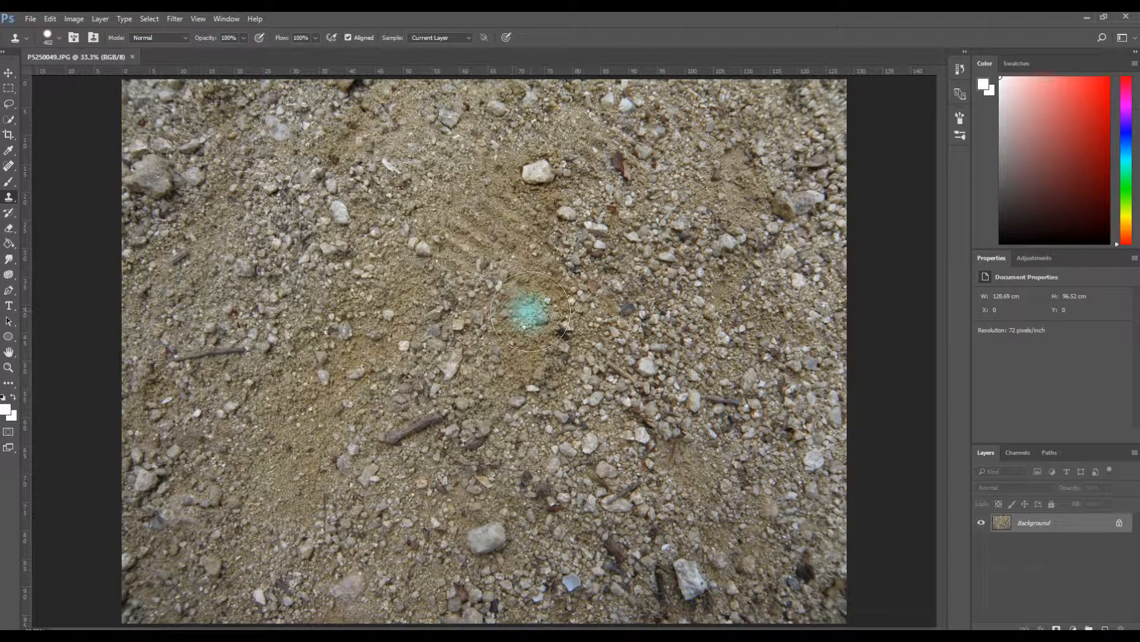
# Check the photo's pixel dimensions in the Image Size settings and leave them without making changes
pyautogui.scroll(-2, 535, 315)
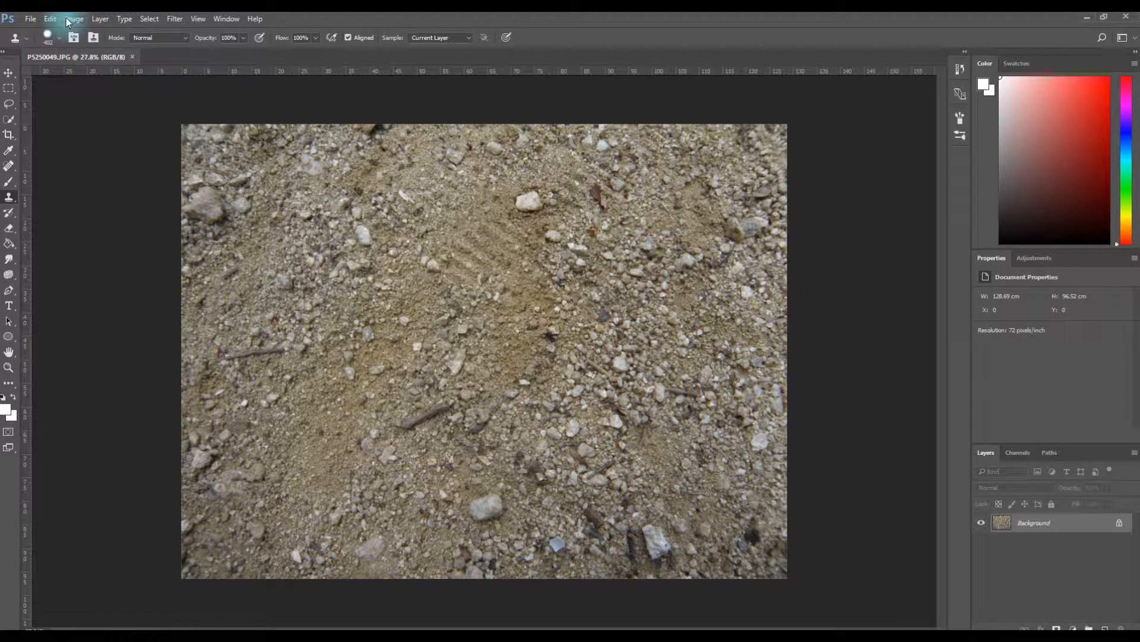
pyautogui.click(100, 21)
pyautogui.moveTo(69, 19)
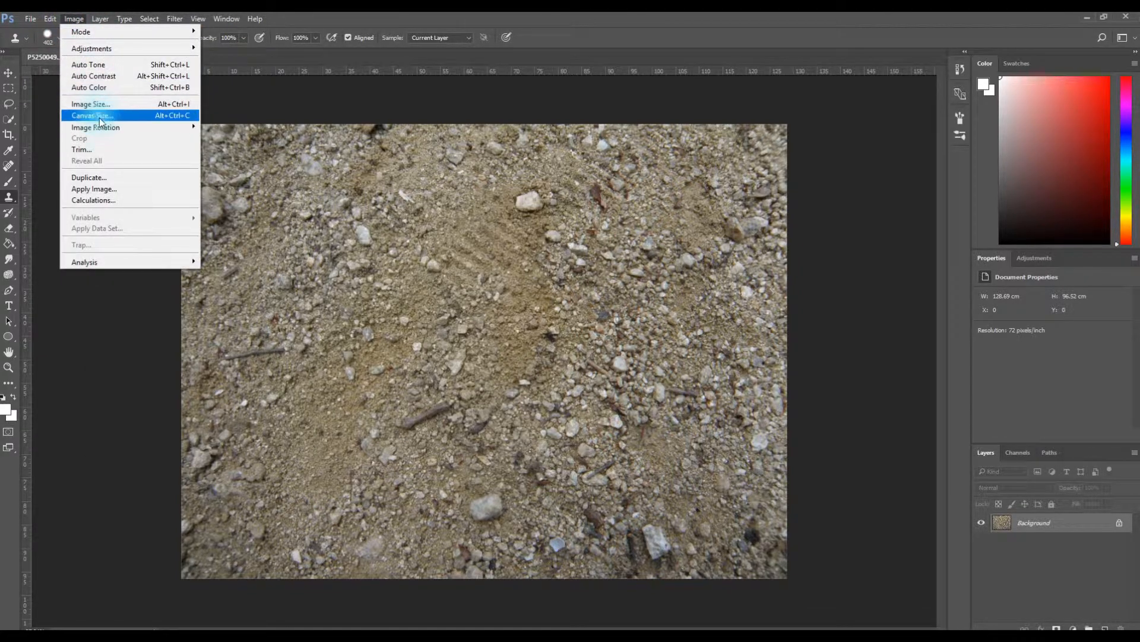
pyautogui.click(104, 104)
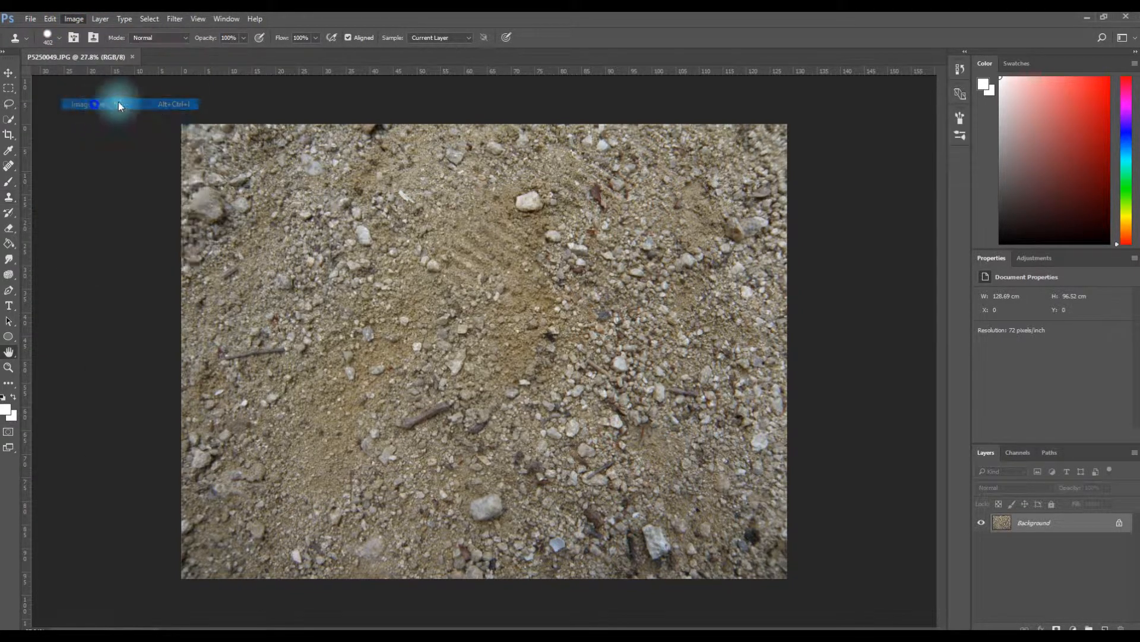
pyautogui.moveTo(407, 119); pyautogui.dragTo(464, 121)
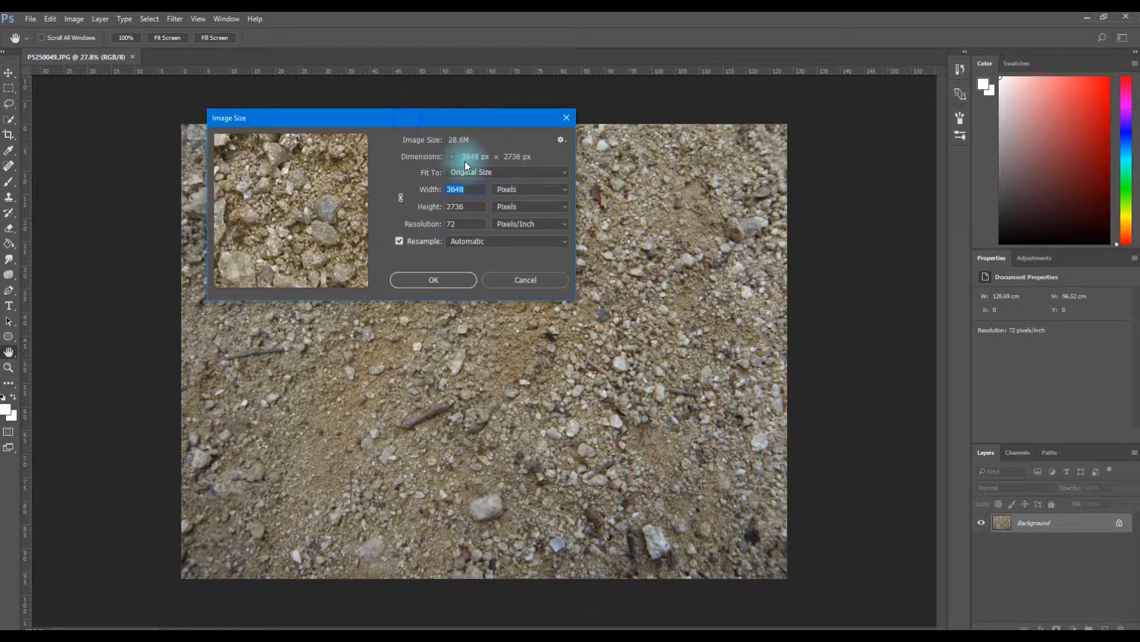
pyautogui.click(565, 120)
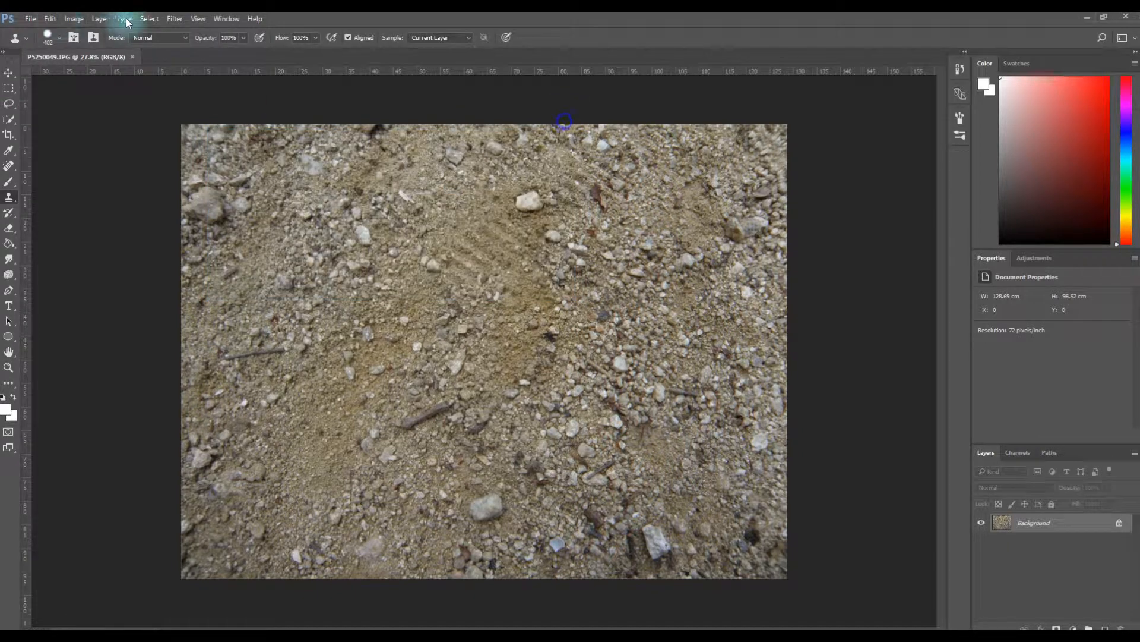
# Set the canvas size to 2048 by 2048 pixels and accept clipping the photo
pyautogui.click(73, 19)
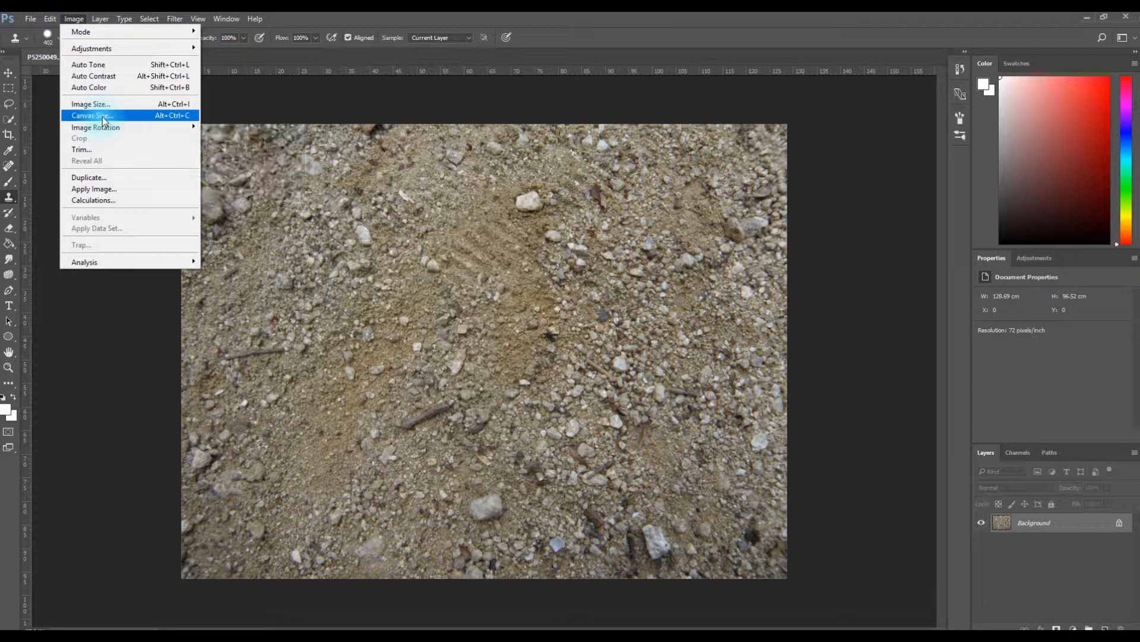
pyautogui.click(136, 116)
pyautogui.moveTo(468, 142); pyautogui.dragTo(393, 146)
pyautogui.click(491, 221)
pyautogui.click(484, 241)
pyautogui.click(452, 220)
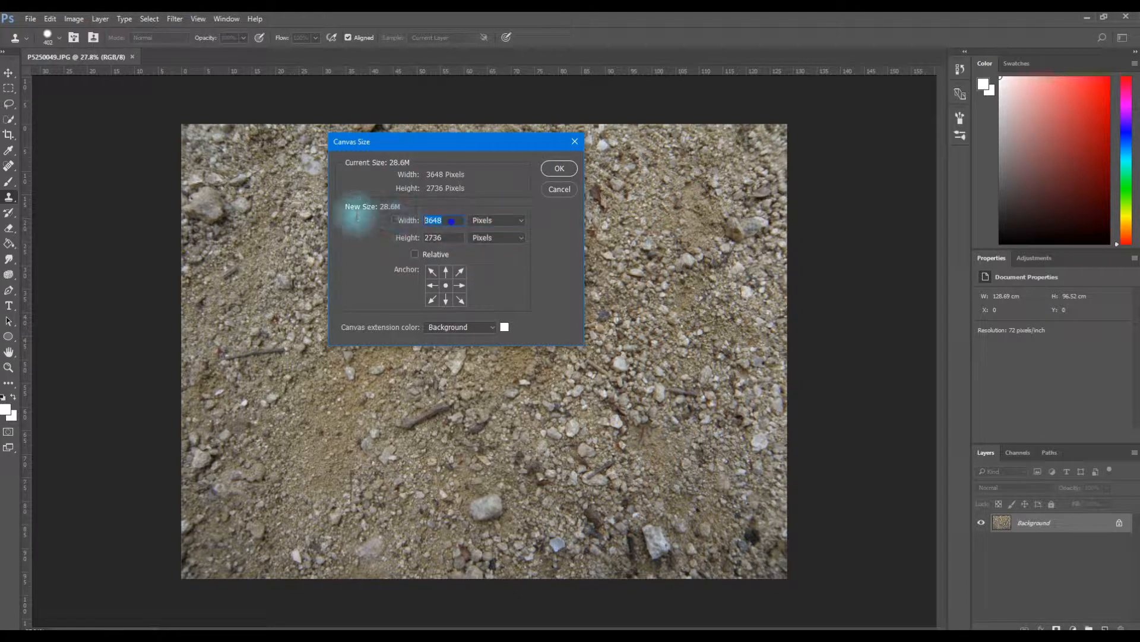
pyautogui.write('2048')
pyautogui.doubleClick(431, 236)
pyautogui.write('2048')
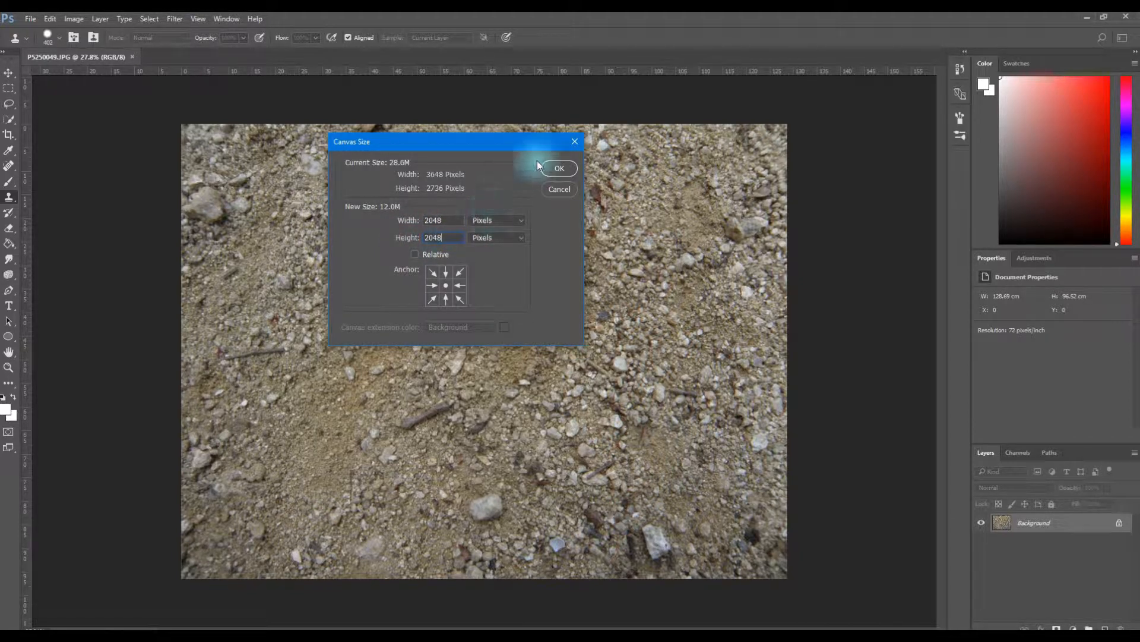
pyautogui.click(558, 170)
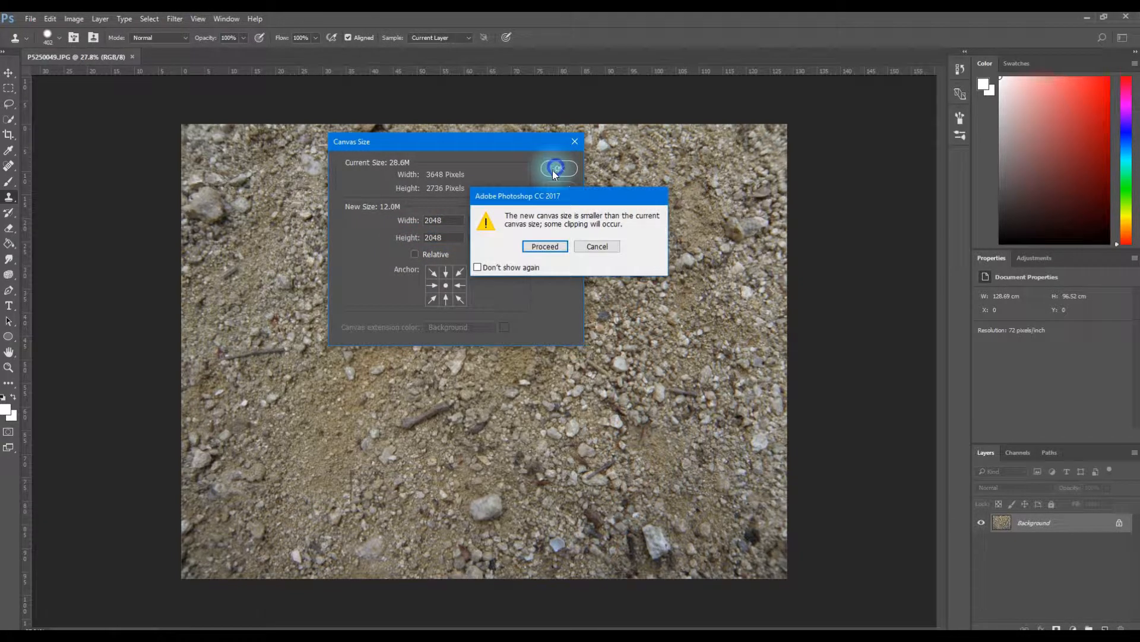
pyautogui.click(544, 246)
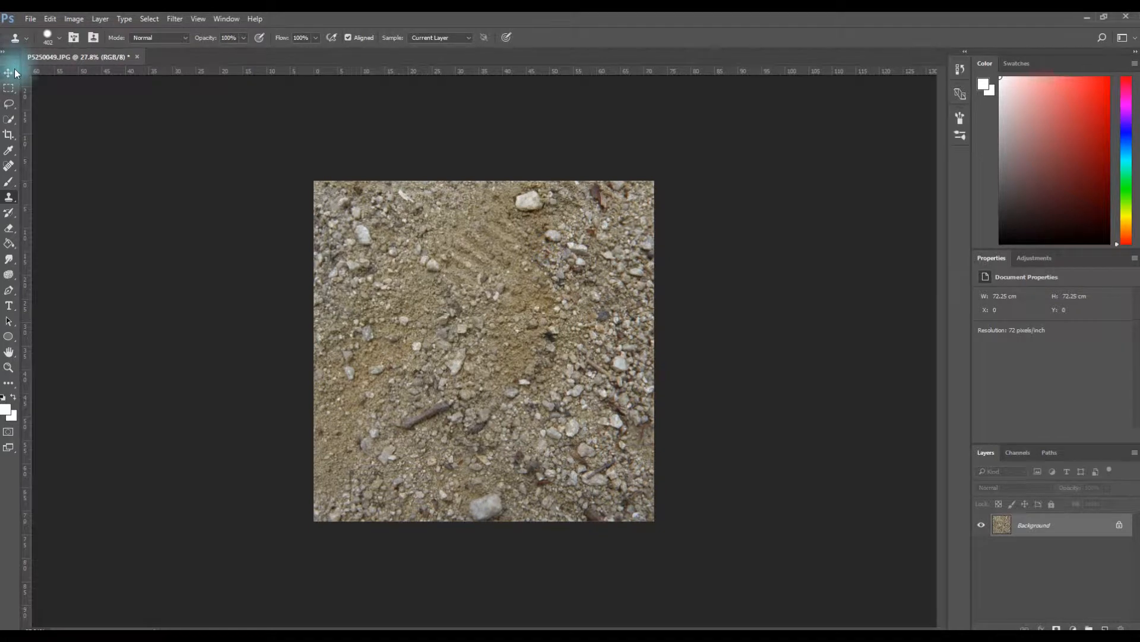
# Unlock the background layer and shift the photo up and to the left on the canvas
pyautogui.click(1119, 524)
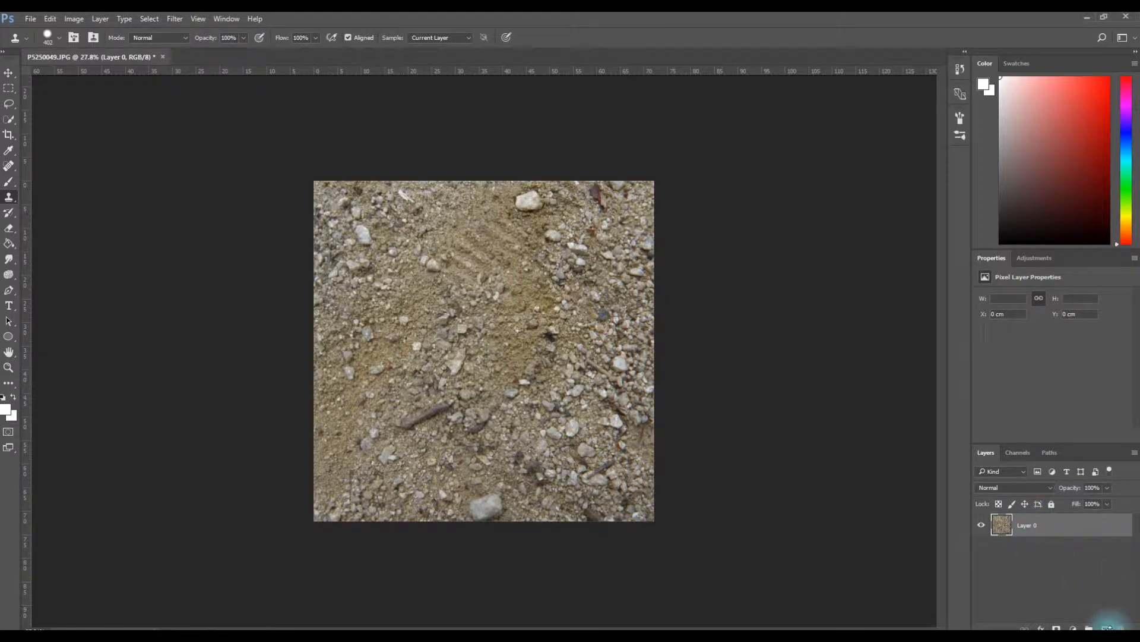
pyautogui.click(8, 73)
pyautogui.moveTo(532, 349); pyautogui.dragTo(509, 326)
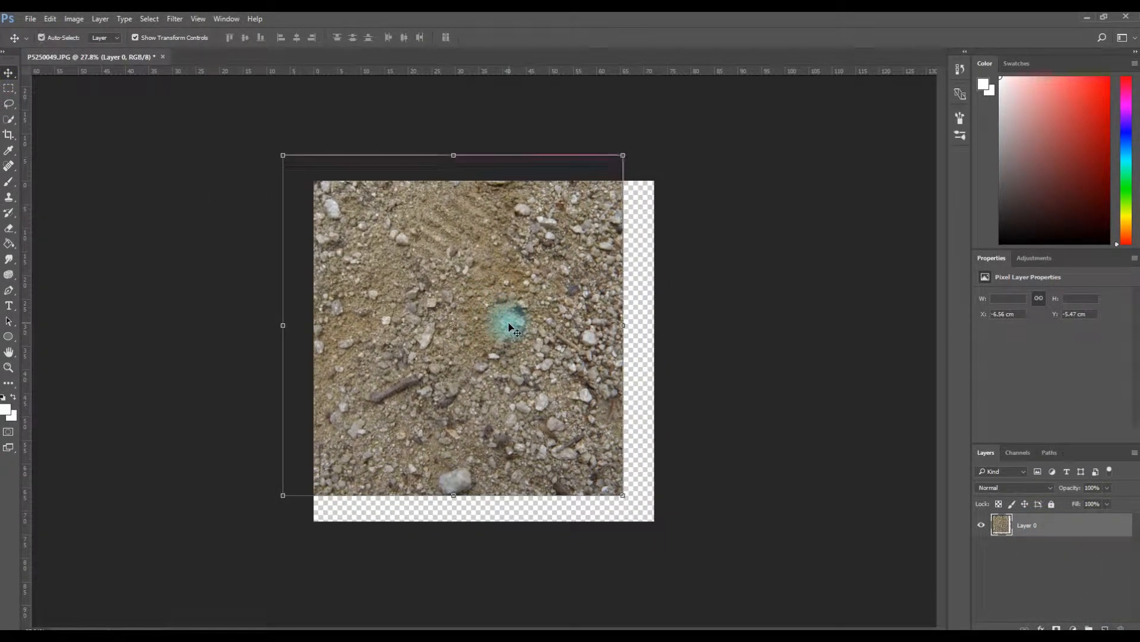
# Undo the layer move, the background unlock and the canvas resize
pyautogui.hotkey('ctrl', 'z')
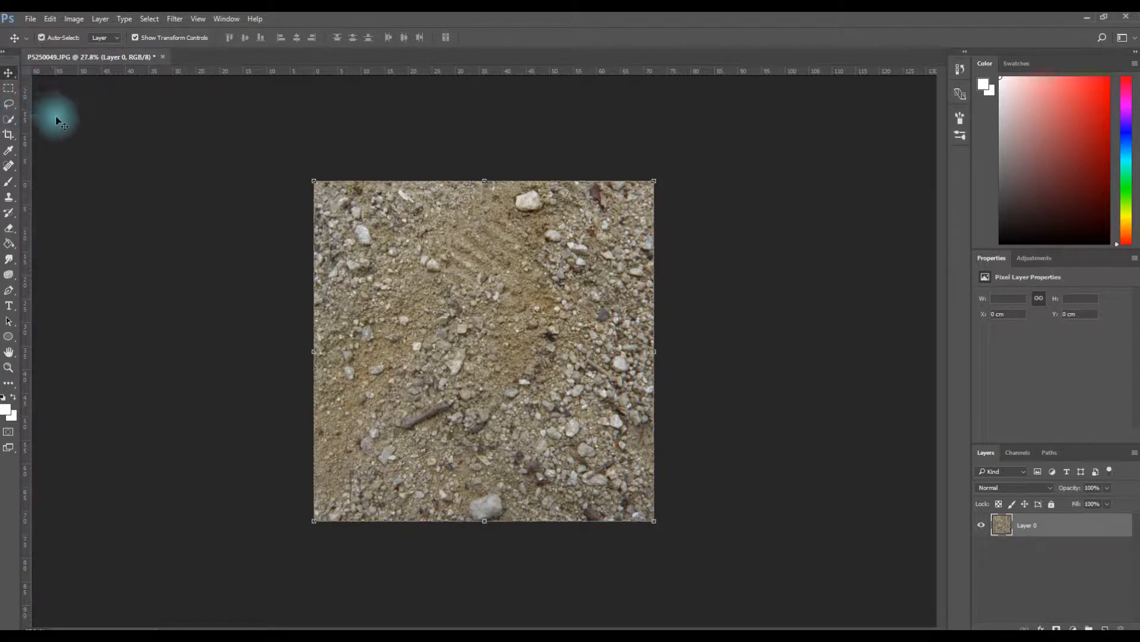
pyautogui.hotkey('ctrl', 'alt', 'z')
pyautogui.hotkey('ctrl', 'alt', 'z')
pyautogui.hotkey('ctrl', 'alt', 'z')
pyautogui.hotkey('ctrl', 'alt', 'z')
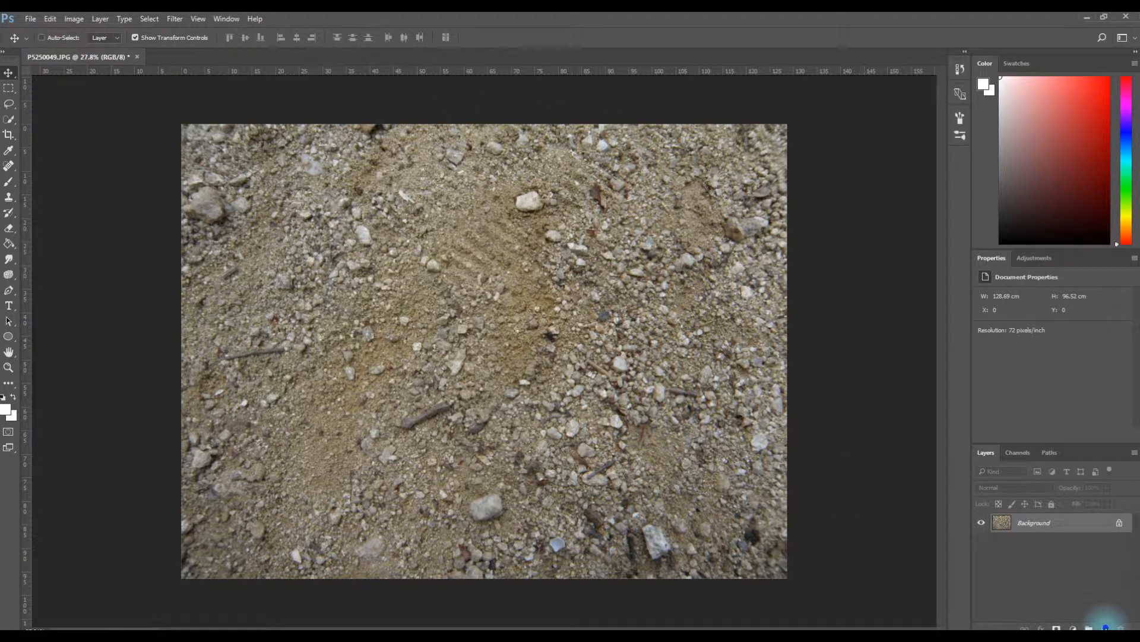
# Add a new empty layer, unlock the background photo layer and place the empty layer beneath it
pyautogui.click(1106, 628)
pyautogui.moveTo(1028, 525); pyautogui.dragTo(1030, 561)
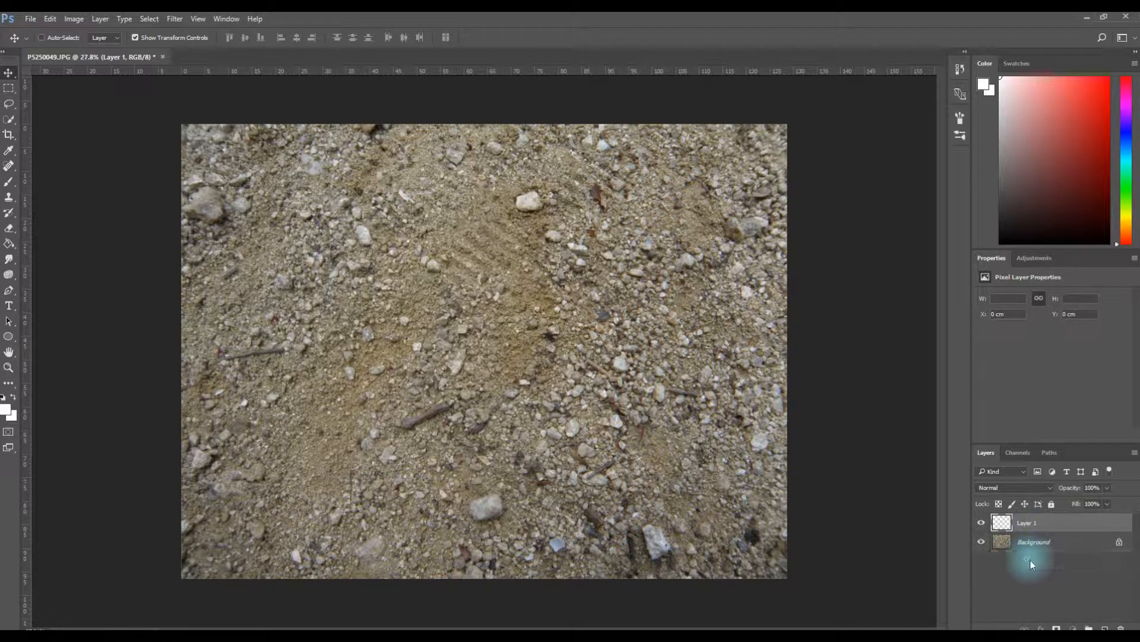
pyautogui.click(1119, 541)
pyautogui.moveTo(1047, 516); pyautogui.dragTo(1034, 544)
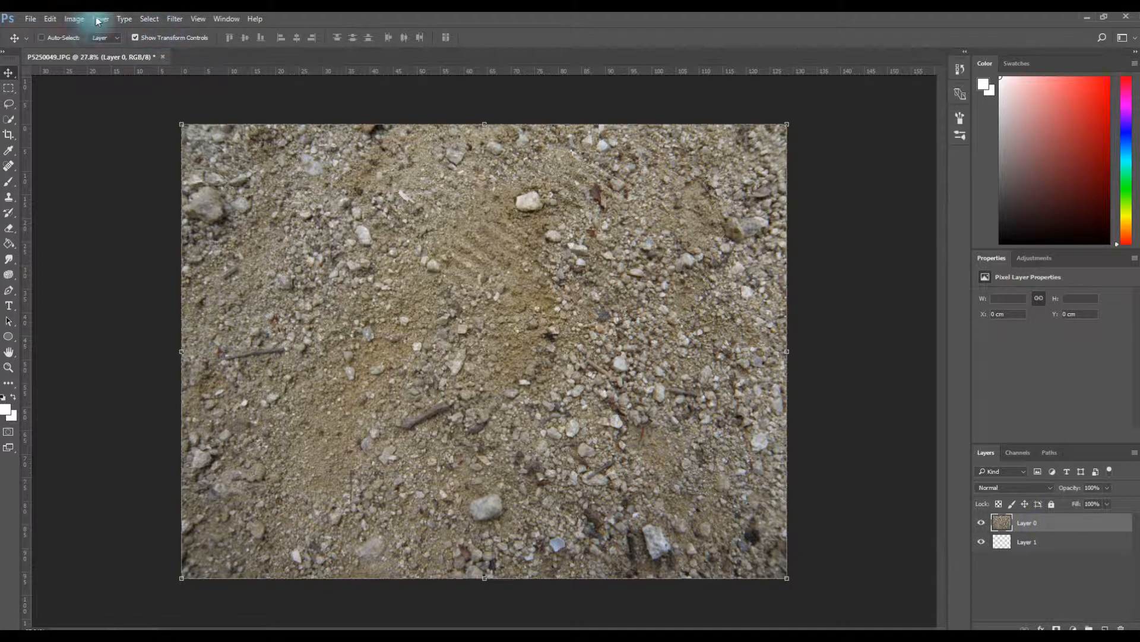
# Resize the canvas to 2048 by 2048 pixels, accepting the clipping
pyautogui.click(78, 20)
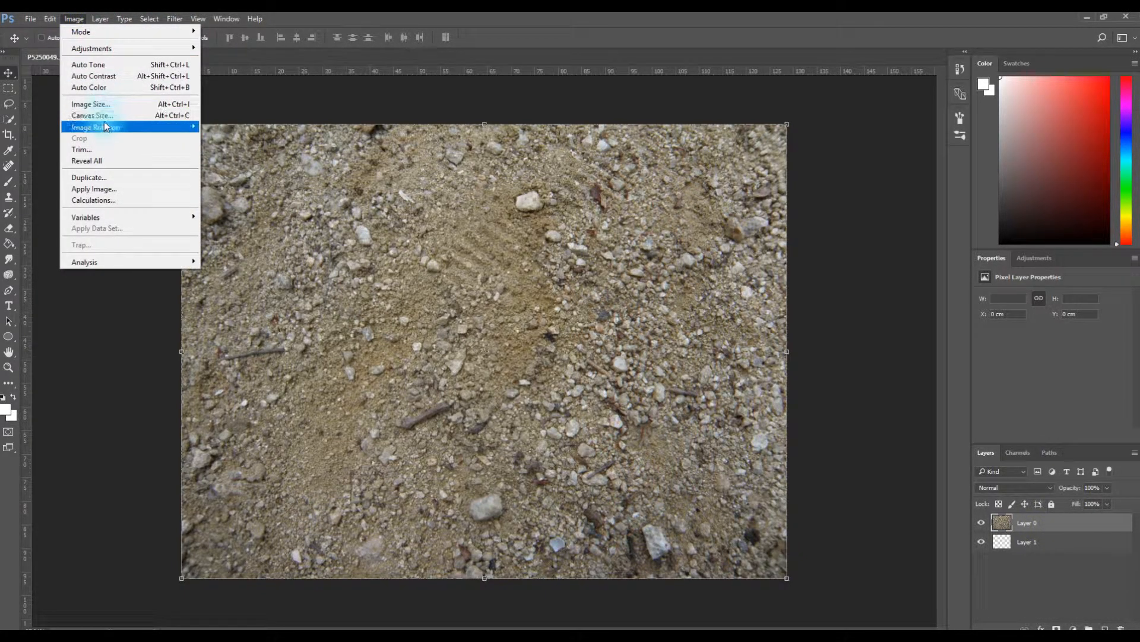
pyautogui.click(95, 115)
pyautogui.click(488, 221)
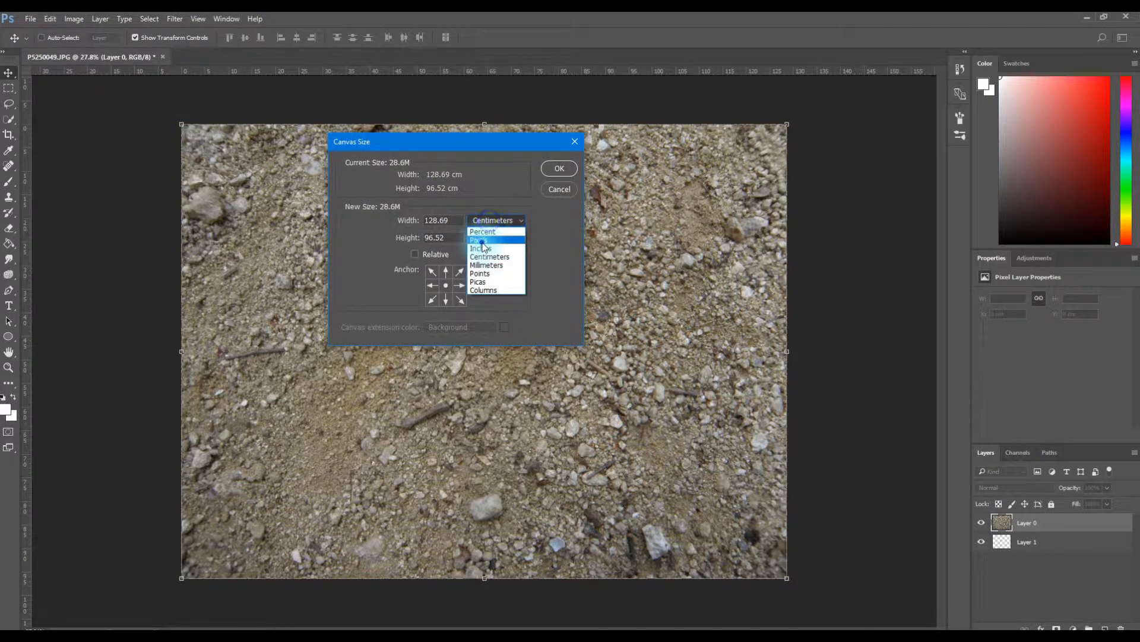
pyautogui.click(483, 240)
pyautogui.write('2048')
pyautogui.press('Tab')
pyautogui.write('2')
pyautogui.click(559, 169)
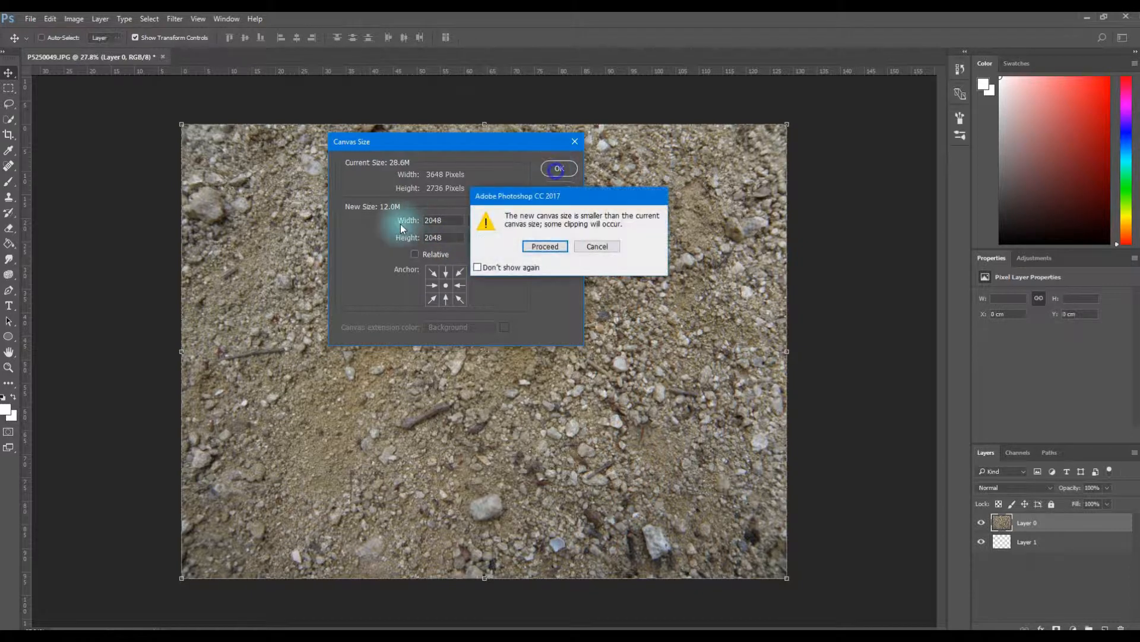
pyautogui.click(545, 245)
# Scale the photo layer to about 75% and position it so it fills the square canvas from edge to edge
pyautogui.moveTo(560, 311); pyautogui.dragTo(515, 337)
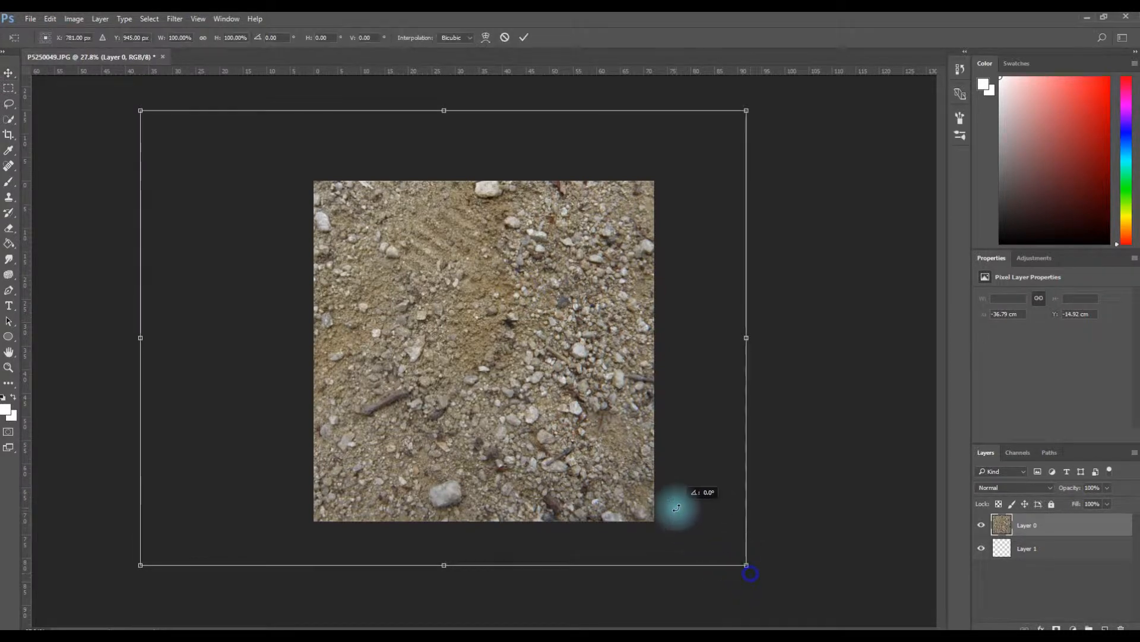
pyautogui.moveTo(747, 567); pyautogui.dragTo(559, 447)
pyautogui.moveTo(433, 329); pyautogui.dragTo(553, 401)
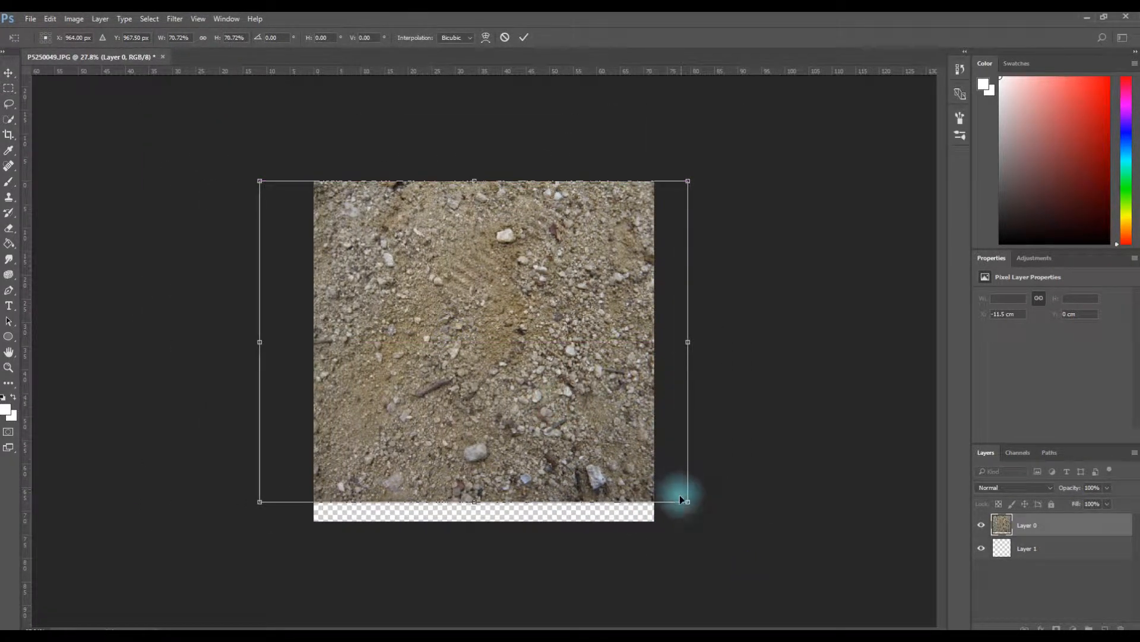
pyautogui.moveTo(691, 504); pyautogui.dragTo(721, 525)
pyautogui.moveTo(623, 416)
pyautogui.mouseDown()
pyautogui.moveTo(606, 409)
pyautogui.moveTo(604, 420)
pyautogui.moveTo(649, 423)
pyautogui.moveTo(619, 420)
pyautogui.moveTo(632, 423)
pyautogui.mouseUp()
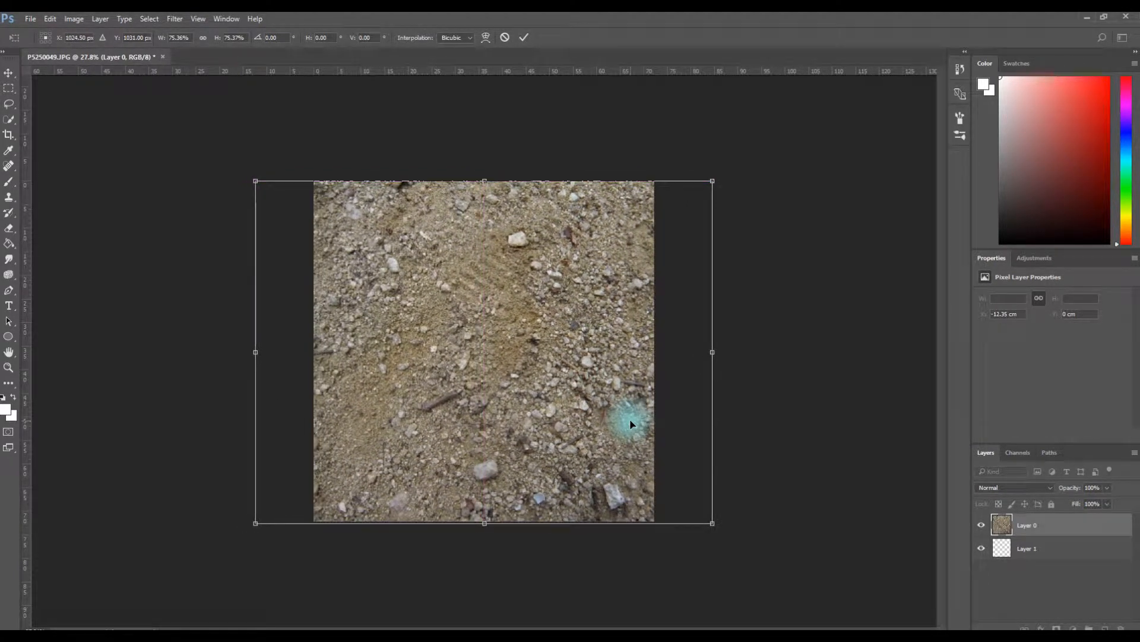
pyautogui.press('Return')
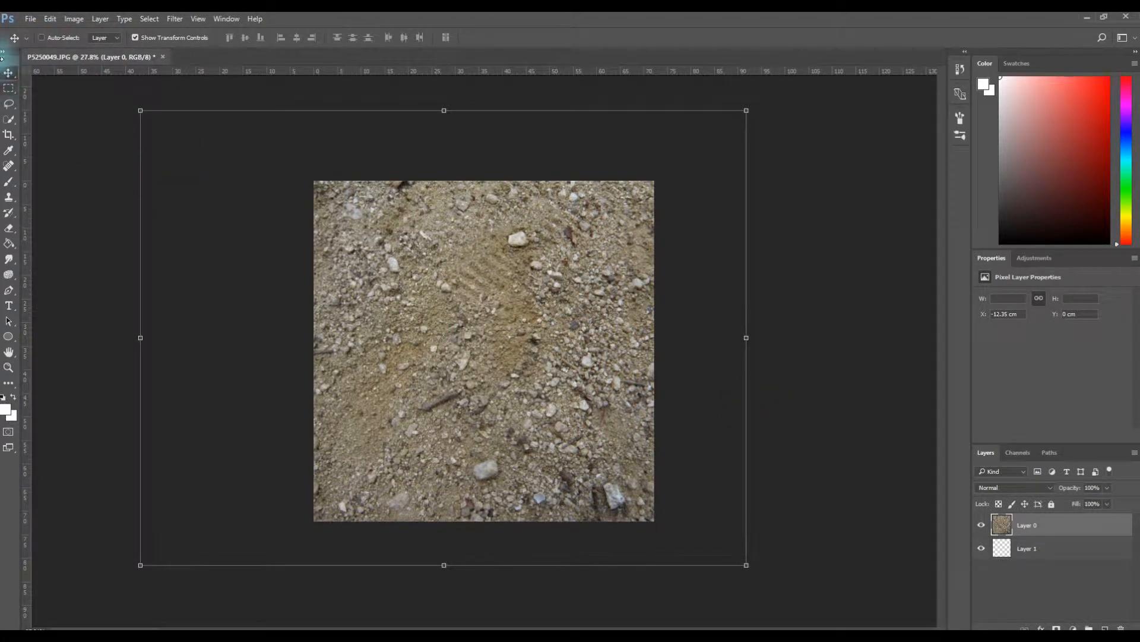
# Select the whole canvas with the Rectangular Marquee, crop away the photo's overhanging parts and clear the selection
pyautogui.click(8, 89)
pyautogui.moveTo(293, 147); pyautogui.dragTo(686, 545)
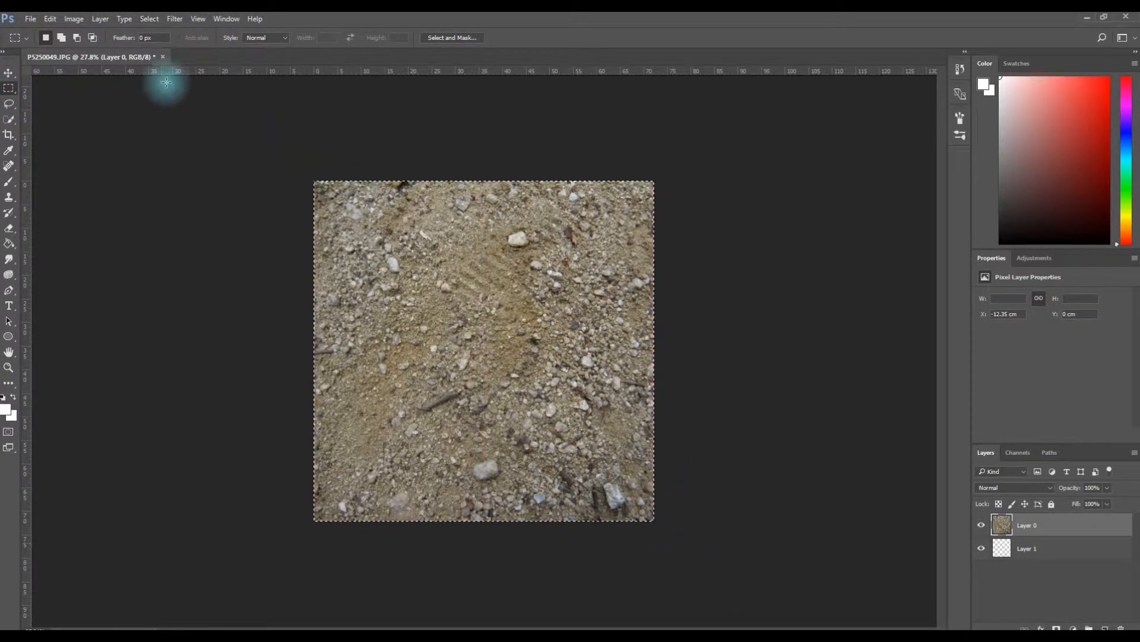
pyautogui.click(56, 18)
pyautogui.moveTo(74, 22)
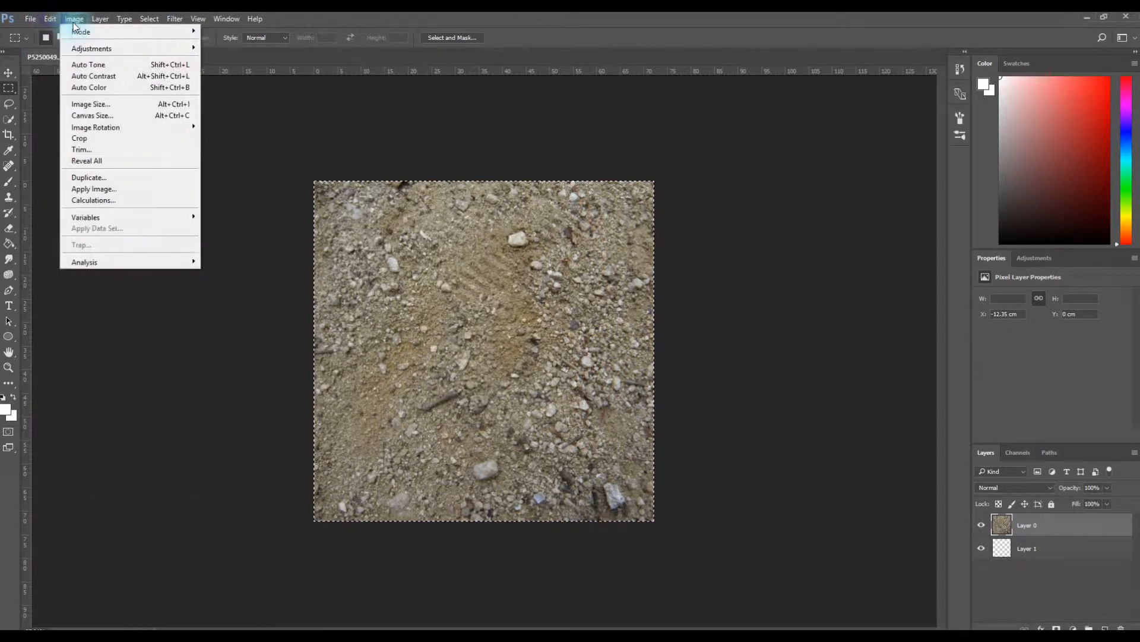
pyautogui.click(88, 142)
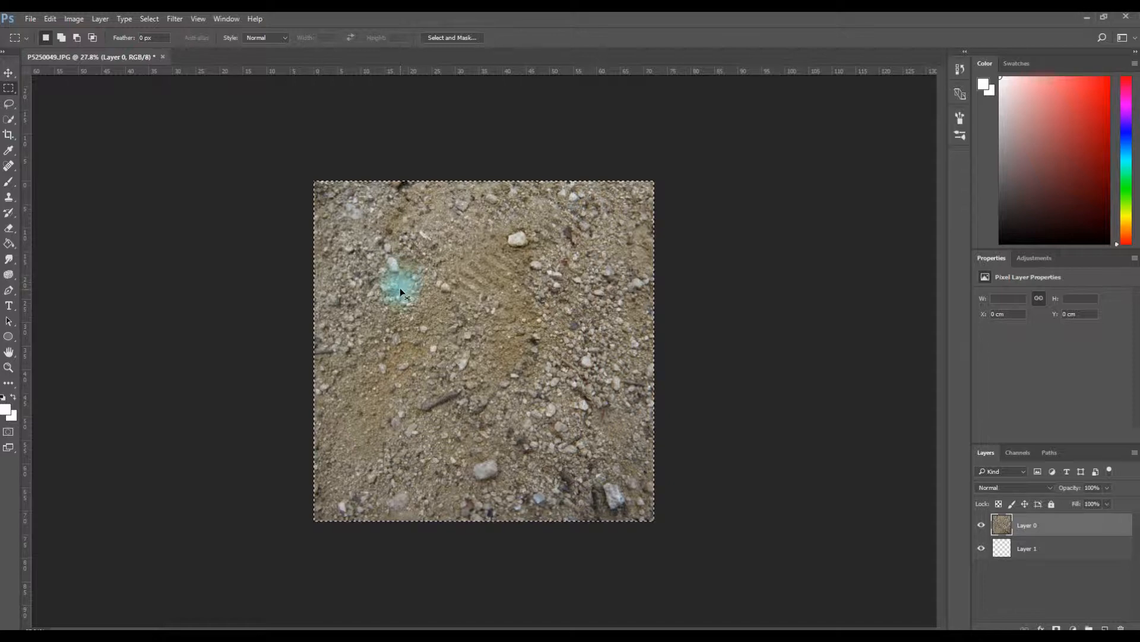
pyautogui.hotkey('ctrl', 'd')
# Apply the Offset filter to the photo layer with 1024 pixels horizontally and 1024 pixels vertically, wrapping around undefined areas
pyautogui.press('z')
pyautogui.moveTo(448, 312); pyautogui.dragTo(497, 301)
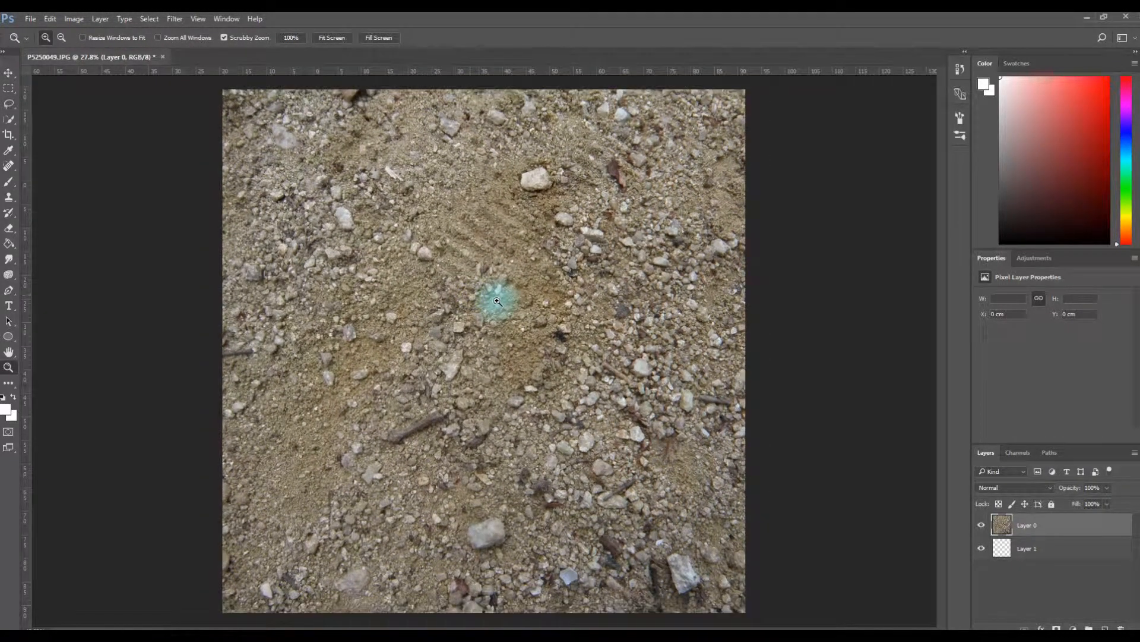
pyautogui.press('m')
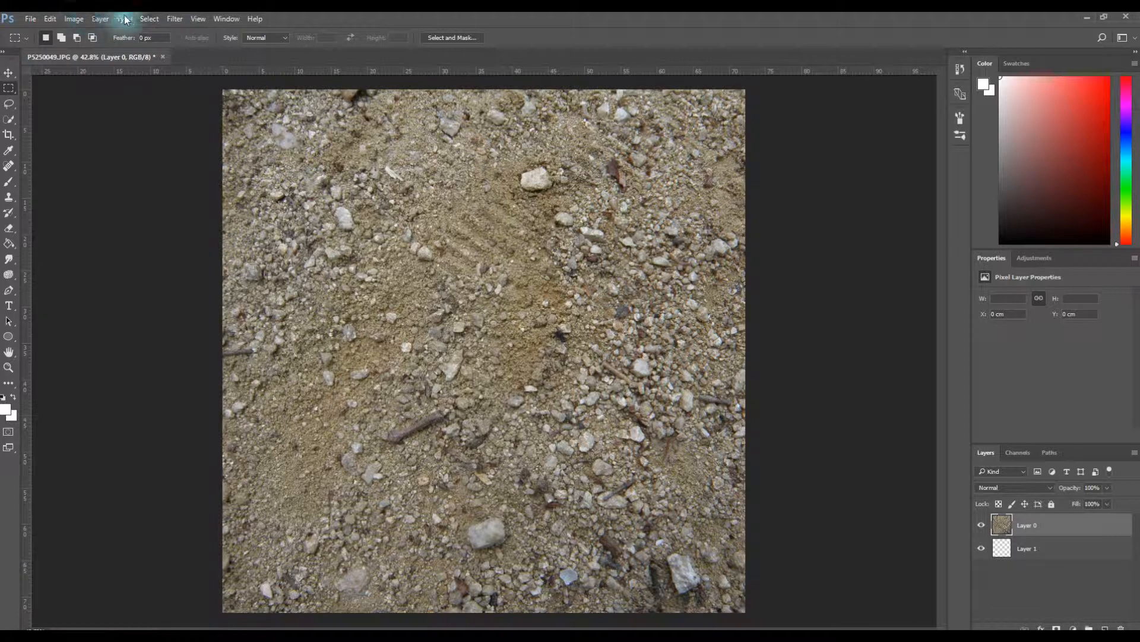
pyautogui.click(174, 18)
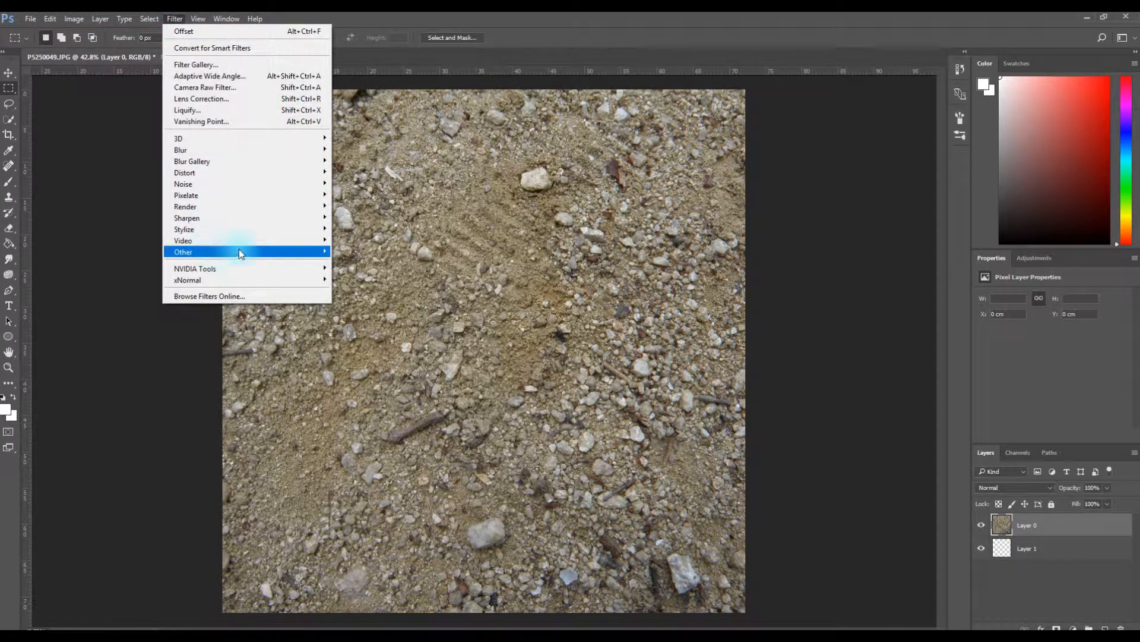
pyautogui.moveTo(221, 252)
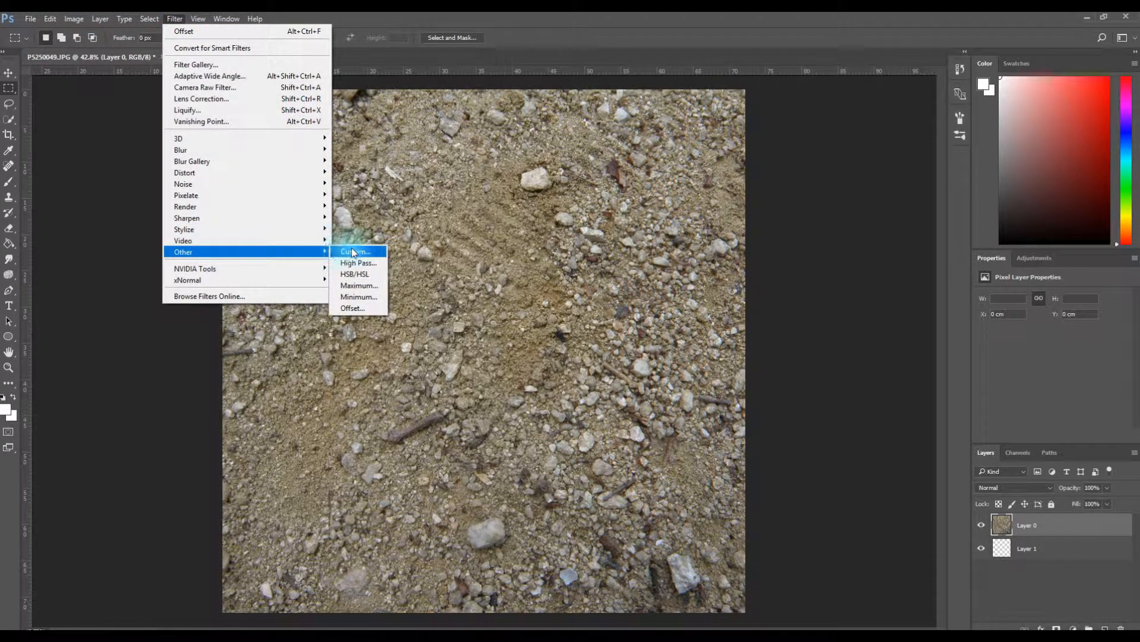
pyautogui.click(355, 309)
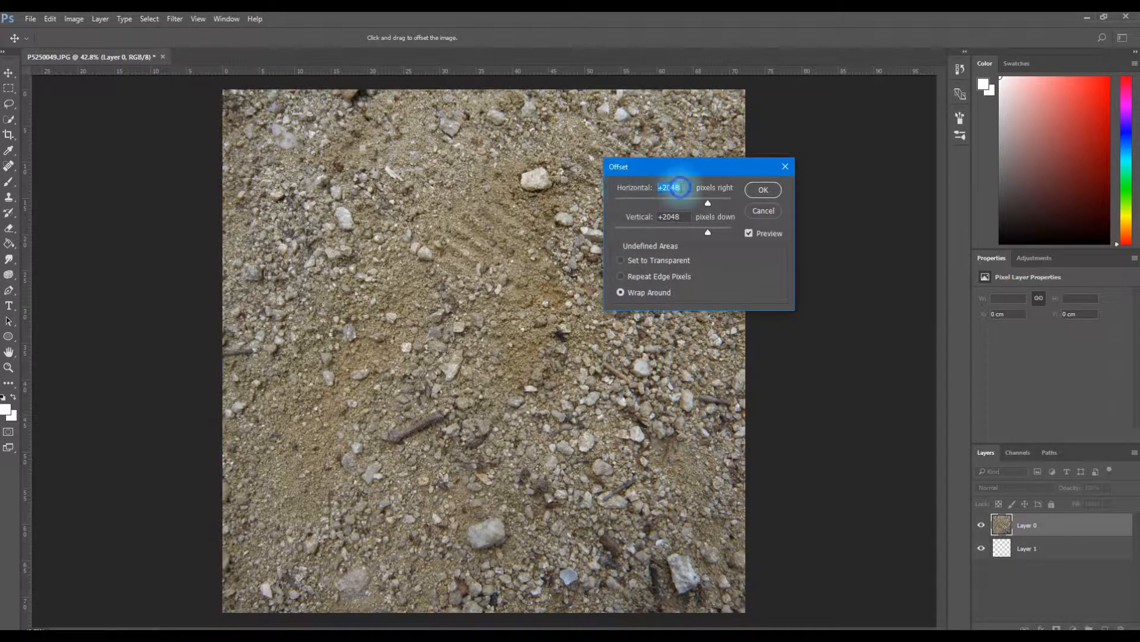
pyautogui.moveTo(687, 188); pyautogui.dragTo(648, 187)
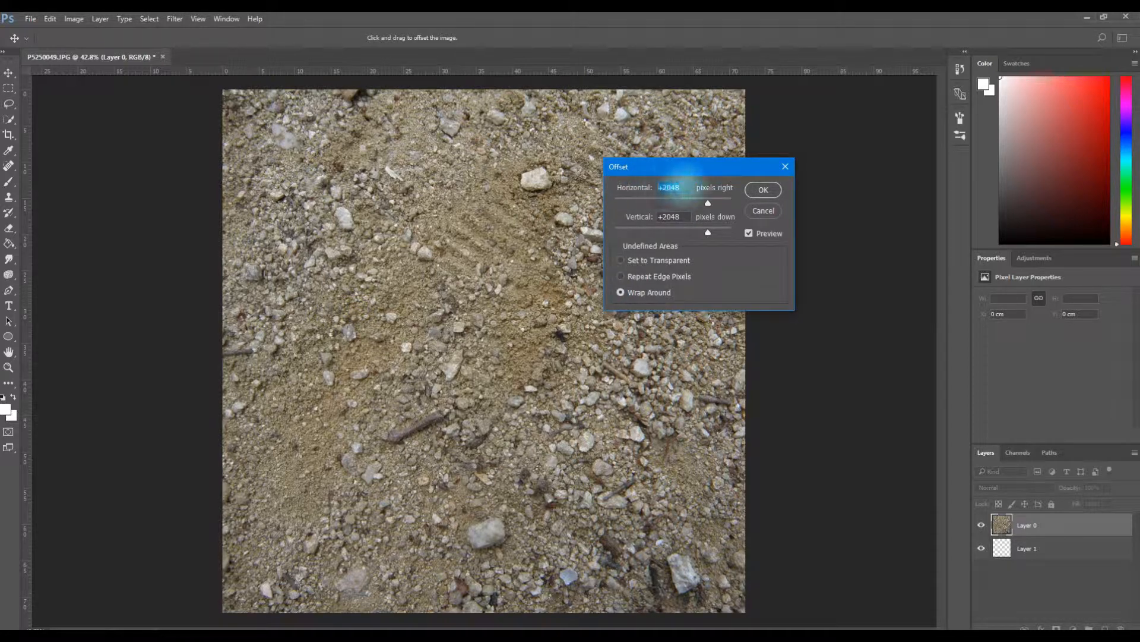
pyautogui.moveTo(683, 187); pyautogui.dragTo(611, 186)
pyautogui.write('10241024')
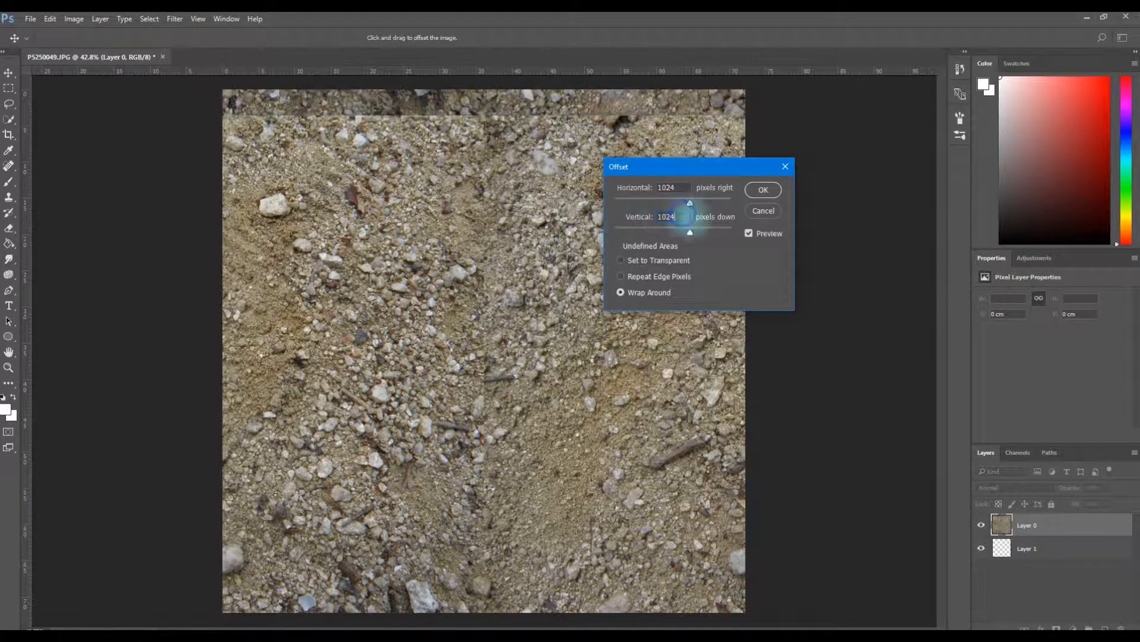
pyautogui.click(764, 190)
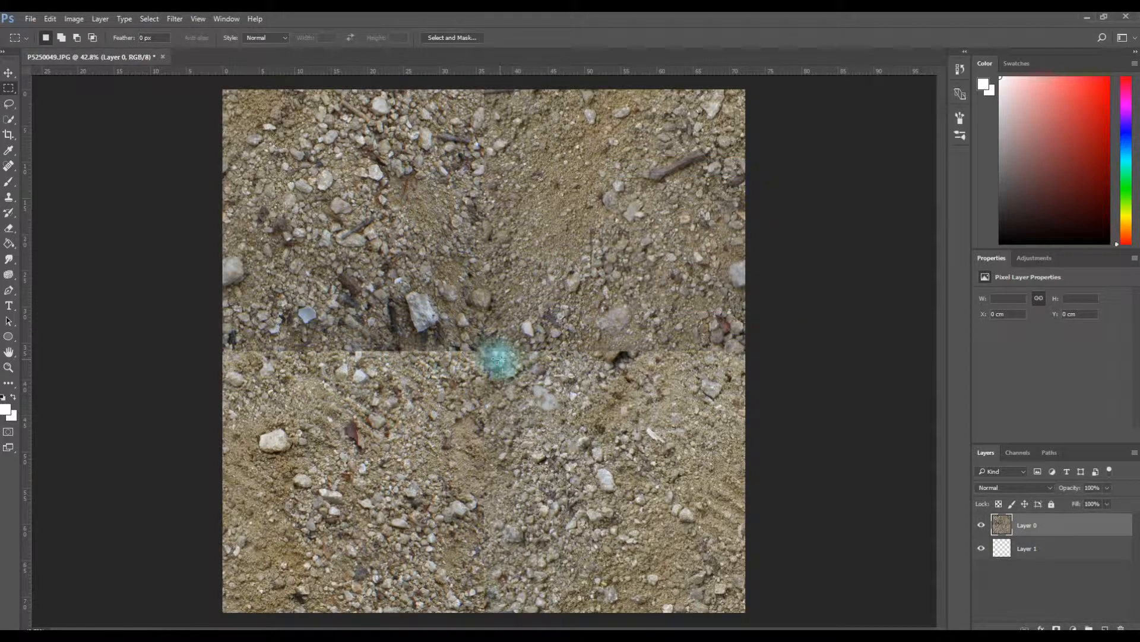
# Inspect the seams crossing at the image centre, switch to the Clone Stamp tool and make its brush much smaller
pyautogui.press('z')
pyautogui.moveTo(458, 357); pyautogui.dragTo(546, 356)
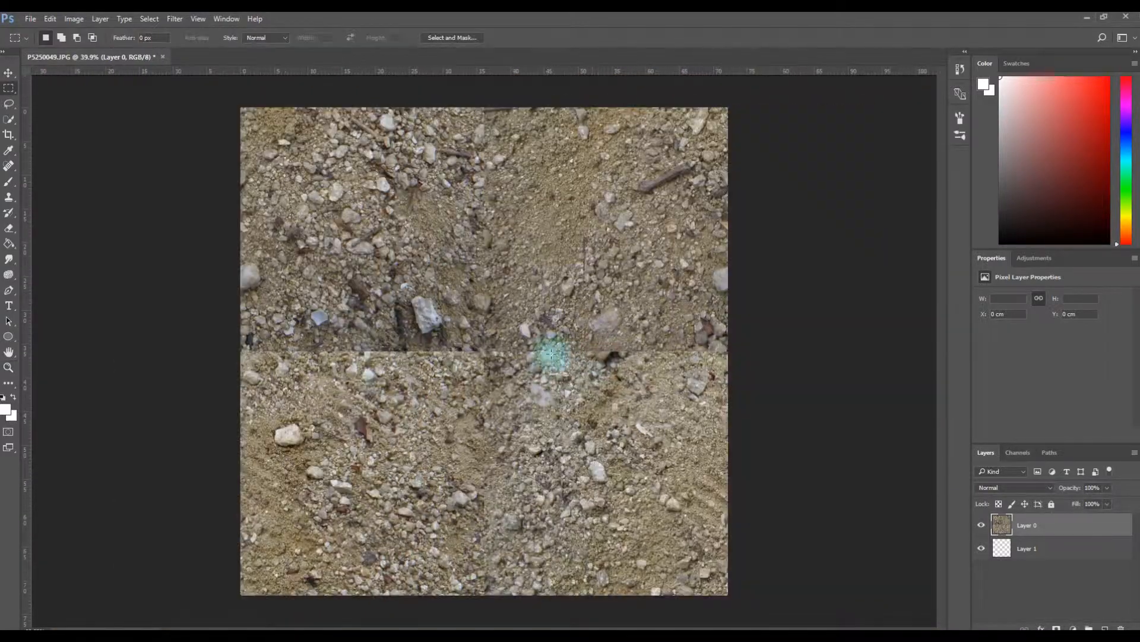
pyautogui.click(8, 88)
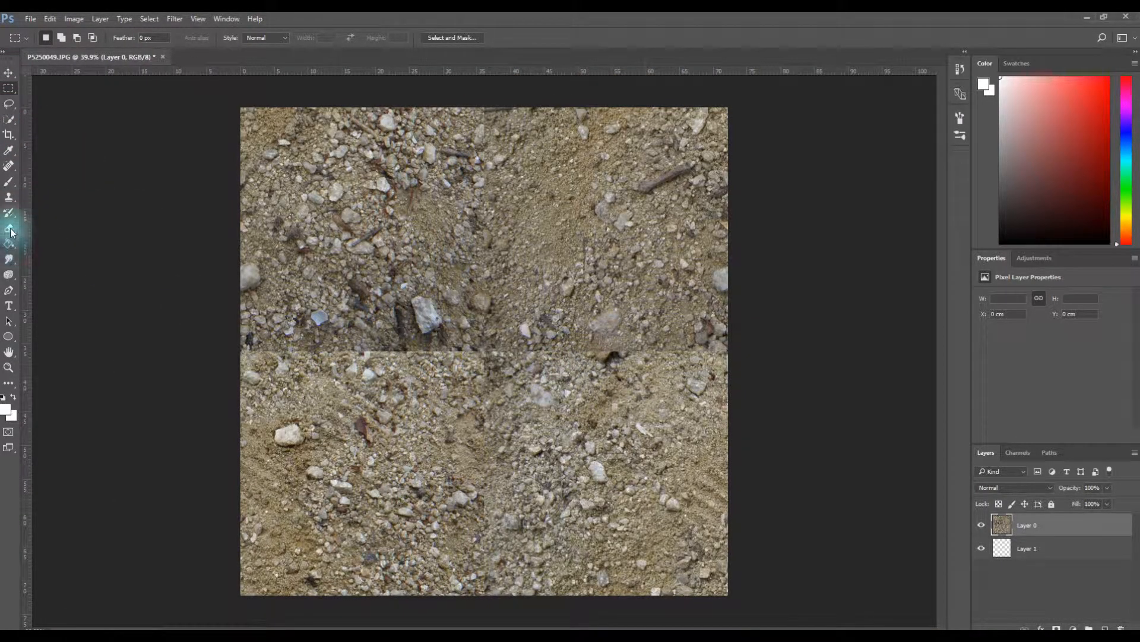
pyautogui.click(10, 198)
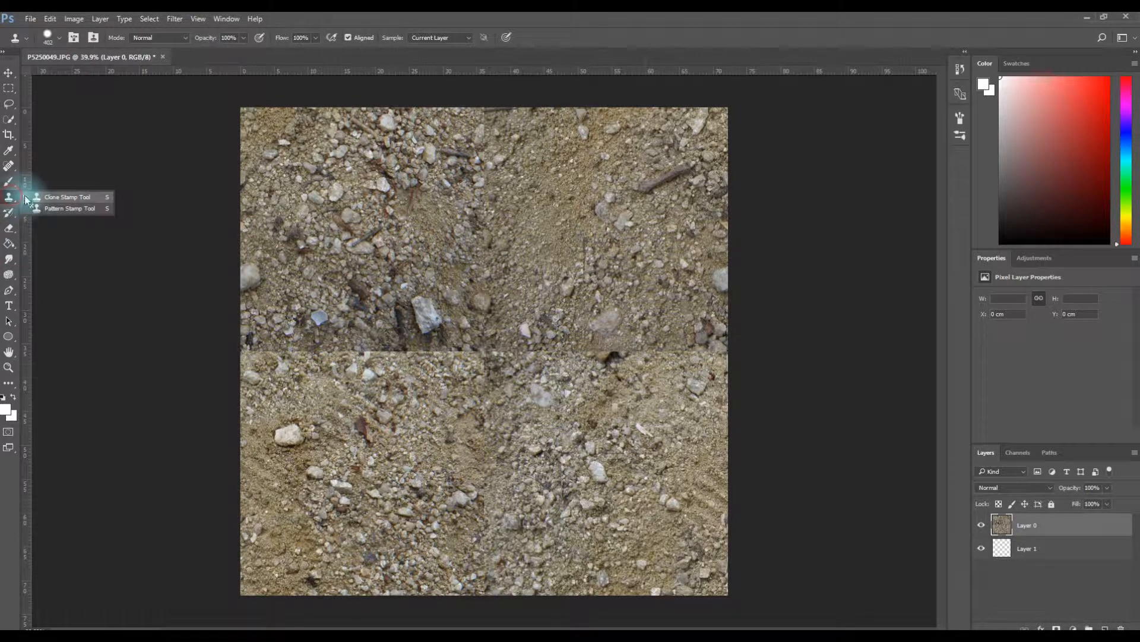
pyautogui.click(37, 198)
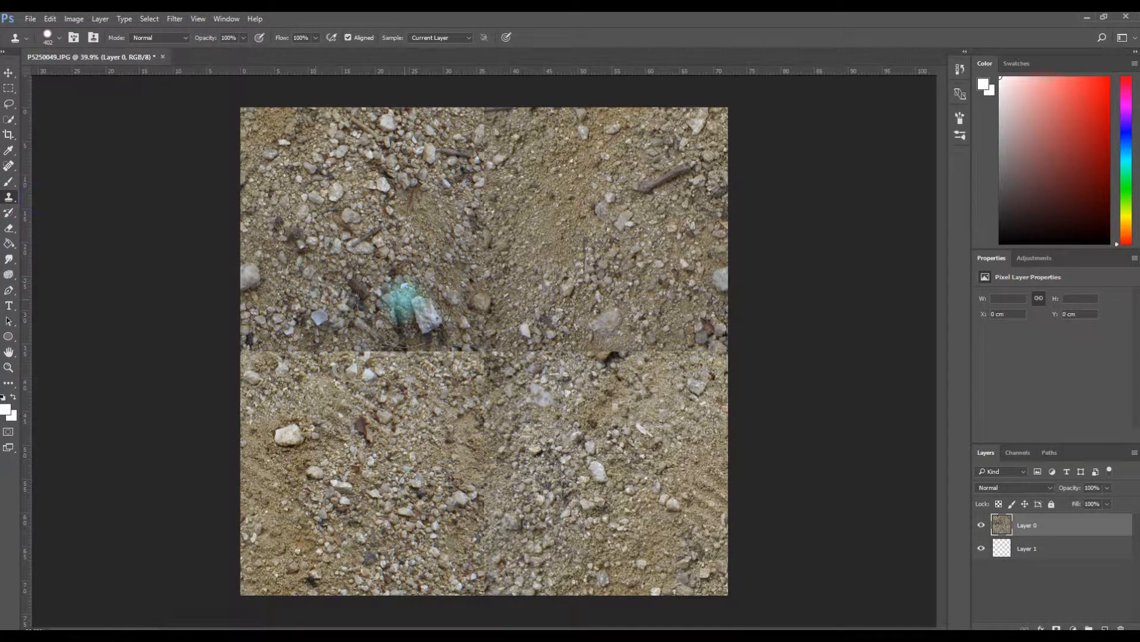
pyautogui.moveTo(405, 295); pyautogui.dragTo(362, 313)
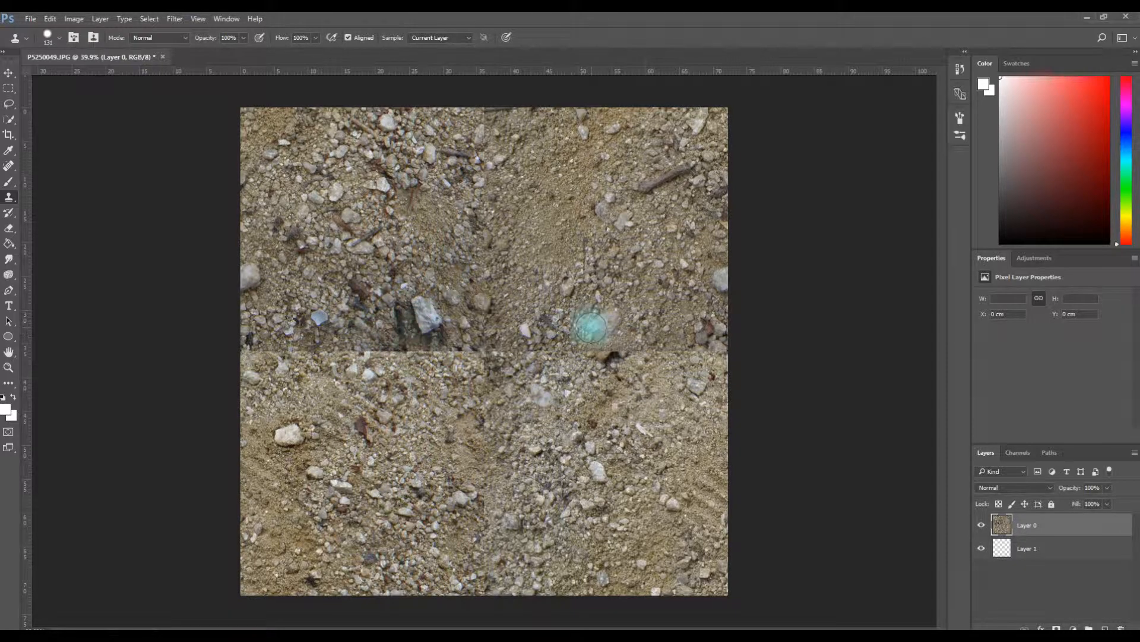
# Clone nearby gravel over the horizontal seam from the image centre to partway across the right half, resampling between strokes
pyautogui.keyDown('alt'); pyautogui.click(587, 280); pyautogui.keyUp('alt')
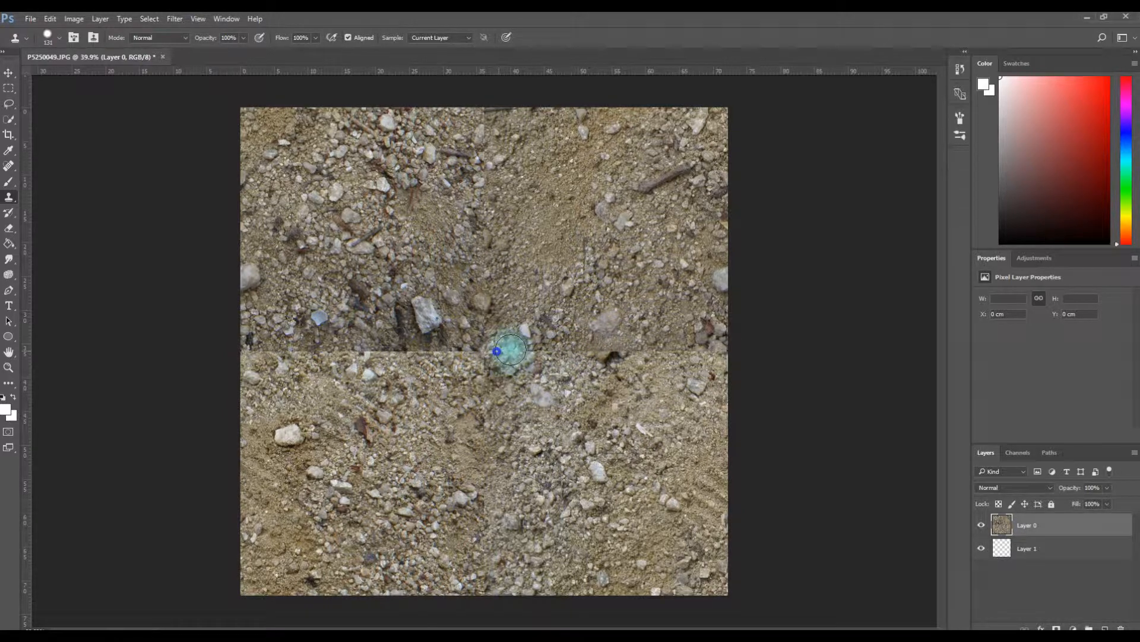
pyautogui.click(546, 353)
pyautogui.keyDown('alt'); pyautogui.click(553, 308); pyautogui.keyUp('alt')
pyautogui.moveTo(570, 349)
pyautogui.mouseDown()
pyautogui.moveTo(585, 362)
pyautogui.moveTo(603, 306)
pyautogui.moveTo(587, 344)
pyautogui.moveTo(629, 351)
pyautogui.mouseUp()
pyautogui.rightClick(566, 351)
pyautogui.keyDown('alt'); pyautogui.click(594, 306); pyautogui.keyUp('alt')
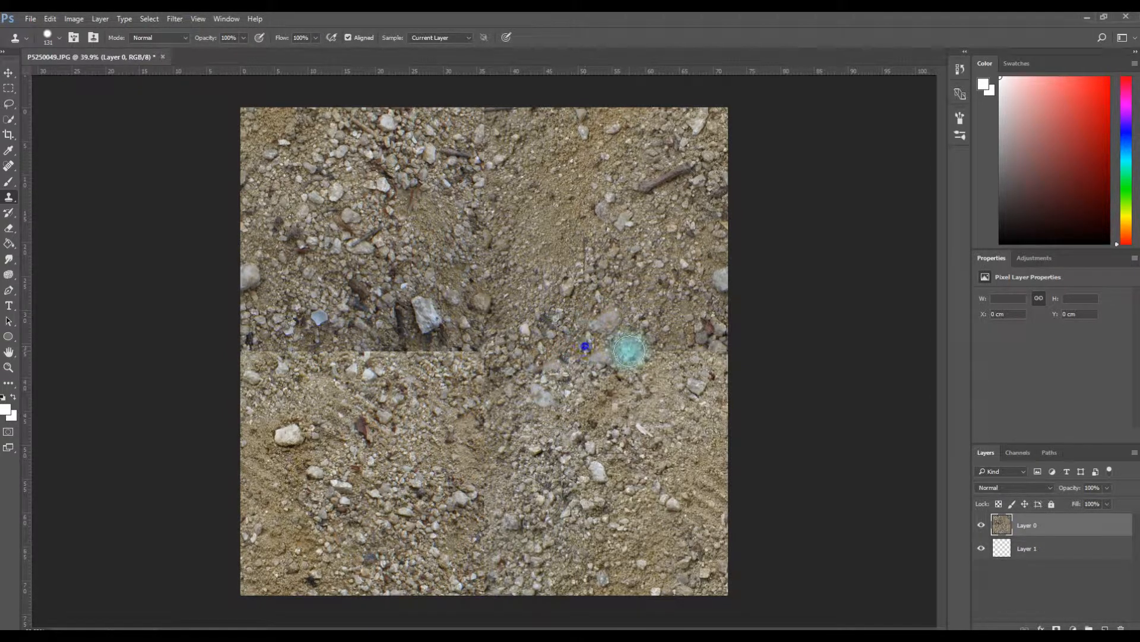
# Clone gravel over the rest of the horizontal seam in the right half, up to the image's right edge
pyautogui.keyDown('alt'); pyautogui.click(645, 294); pyautogui.keyUp('alt')
pyautogui.click(600, 358)
pyautogui.keyDown('alt'); pyautogui.click(657, 305); pyautogui.keyUp('alt')
pyautogui.click(651, 348)
pyautogui.keyDown('alt'); pyautogui.click(588, 248); pyautogui.keyUp('alt')
pyautogui.keyDown('alt'); pyautogui.click(587, 276); pyautogui.keyUp('alt')
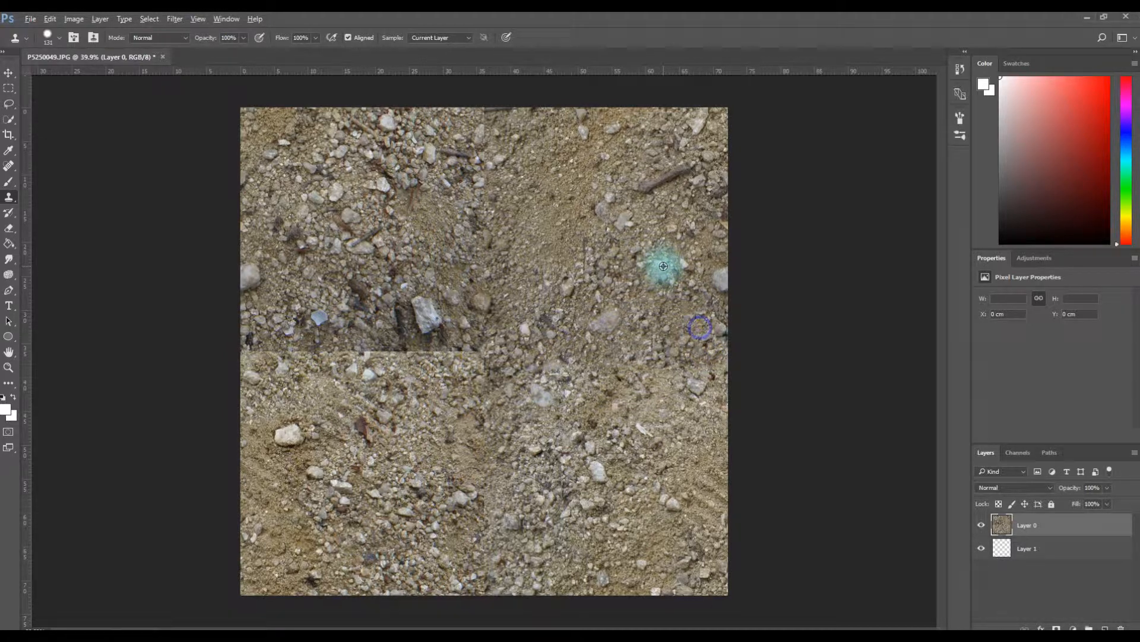
# Clone gravel over the pale flat stones right of centre and the large white rock above the left part of the seam
pyautogui.scroll(2, 565, 400)
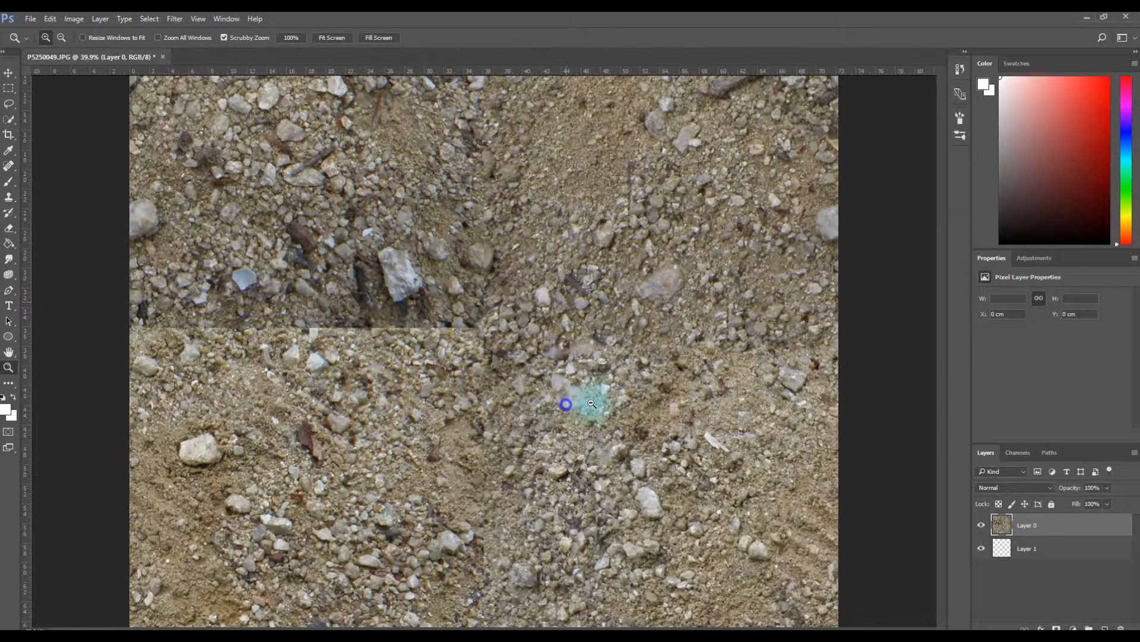
pyautogui.click(536, 405)
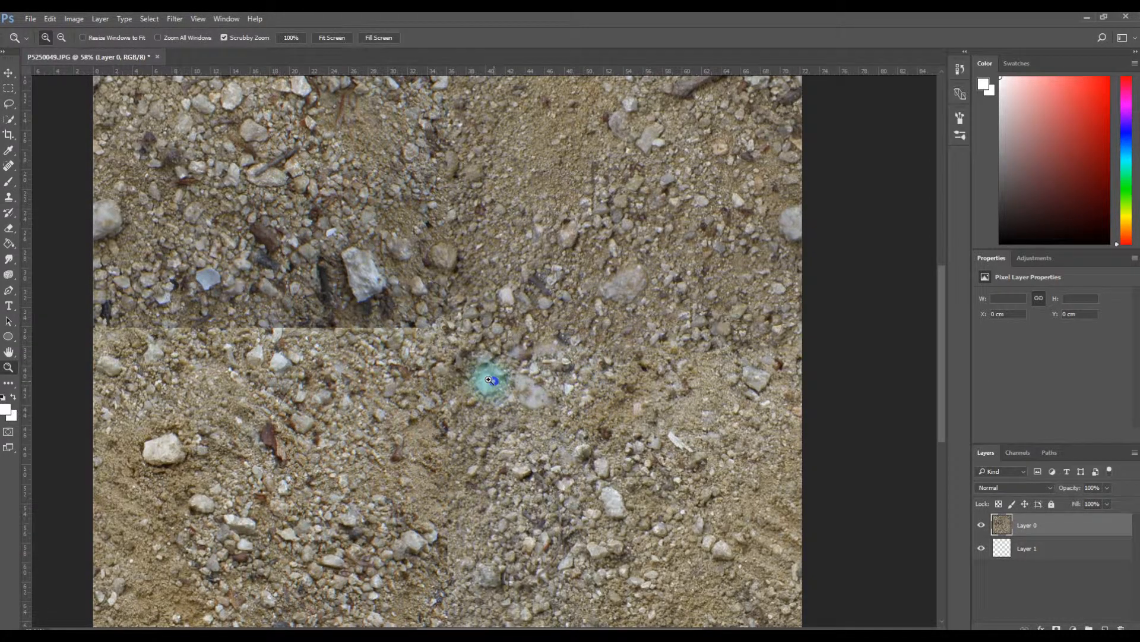
pyautogui.moveTo(499, 382); pyautogui.dragTo(480, 379)
pyautogui.moveTo(560, 389); pyautogui.dragTo(612, 391)
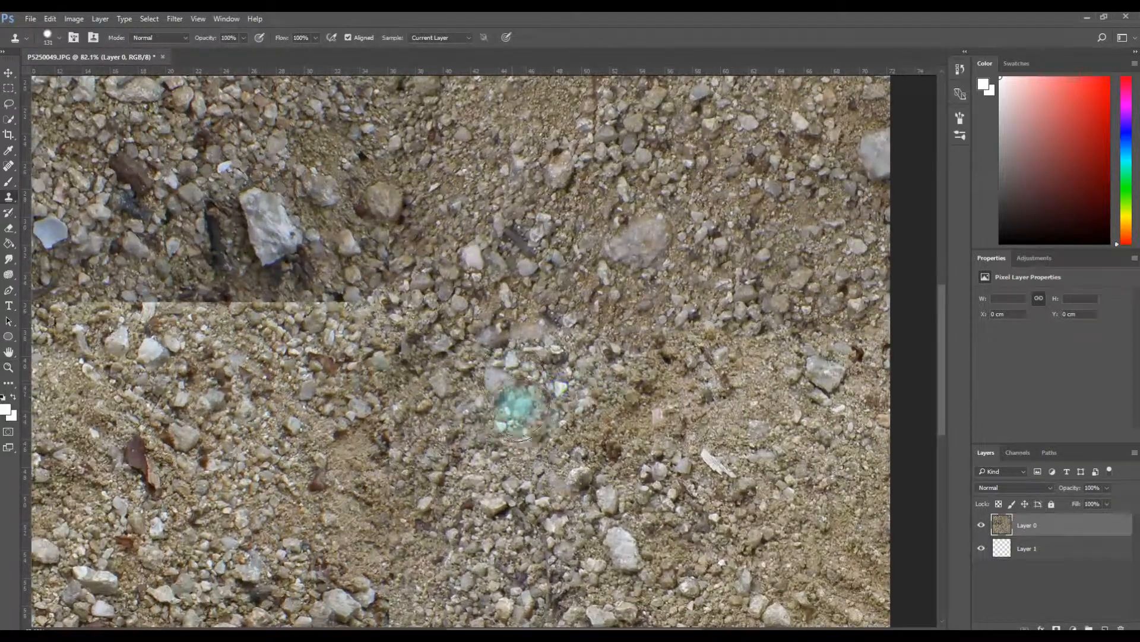
pyautogui.moveTo(597, 438)
pyautogui.mouseDown()
pyautogui.moveTo(569, 432)
pyautogui.moveTo(579, 428)
pyautogui.moveTo(572, 419)
pyautogui.mouseUp()
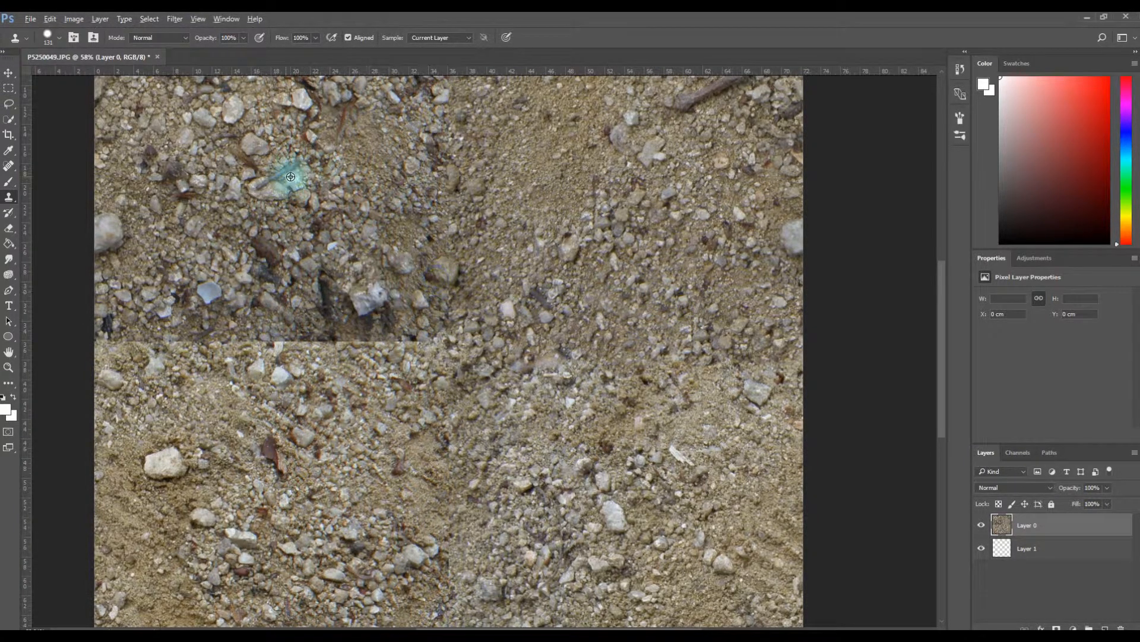
pyautogui.moveTo(293, 215); pyautogui.dragTo(282, 222)
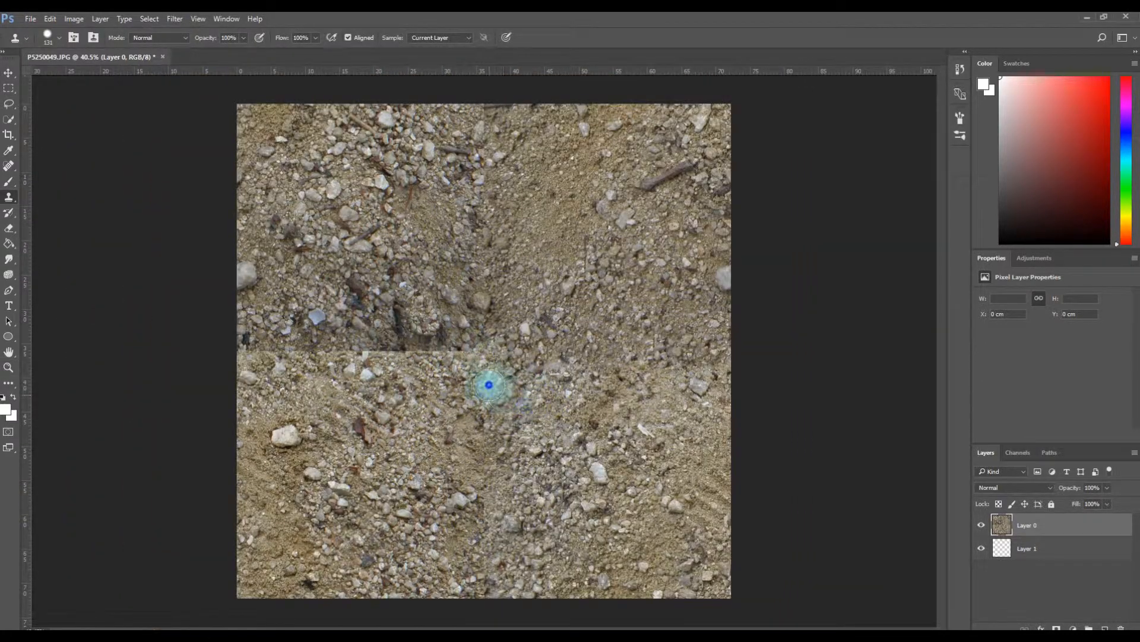
# Clone neighbouring gravel over the vertical seam in the lower half, working downward from the image centre
pyautogui.moveTo(520, 466)
pyautogui.mouseDown()
pyautogui.moveTo(571, 473)
pyautogui.moveTo(560, 471)
pyautogui.mouseUp()
pyautogui.moveTo(494, 402)
pyautogui.mouseDown()
pyautogui.moveTo(475, 410)
pyautogui.moveTo(521, 338)
pyautogui.mouseUp()
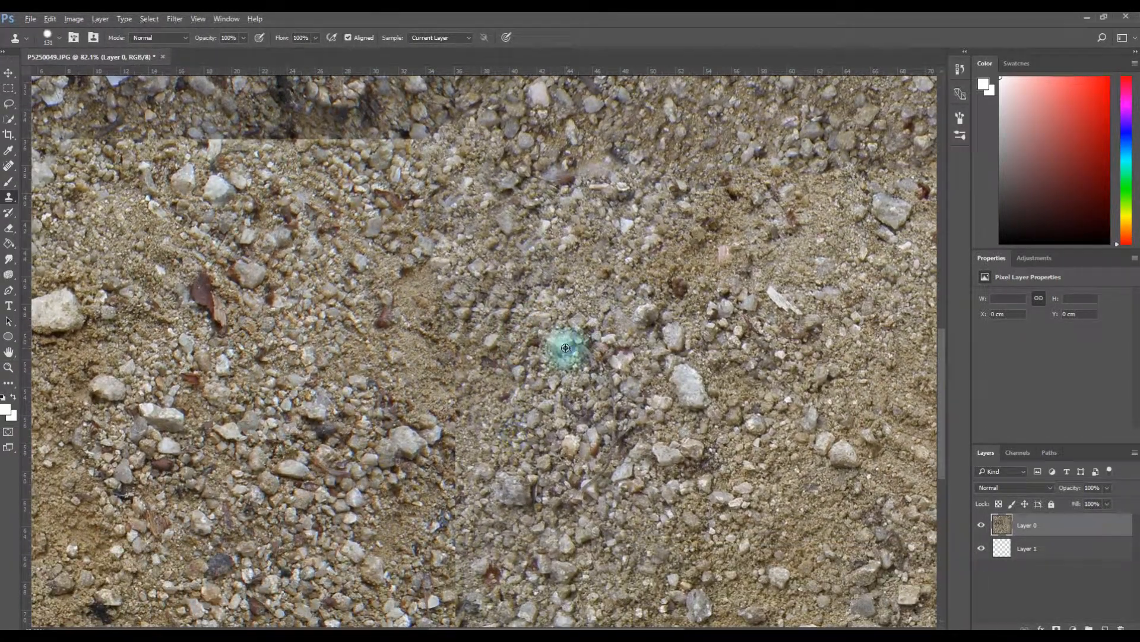
pyautogui.click(454, 354)
pyautogui.moveTo(512, 404)
pyautogui.mouseDown()
pyautogui.moveTo(516, 359)
pyautogui.moveTo(474, 360)
pyautogui.mouseUp()
pyautogui.keyDown('alt'); pyautogui.click(605, 378); pyautogui.keyUp('alt')
pyautogui.click(453, 395)
pyautogui.keyDown('alt'); pyautogui.click(553, 493); pyautogui.keyUp('alt')
pyautogui.click(454, 455)
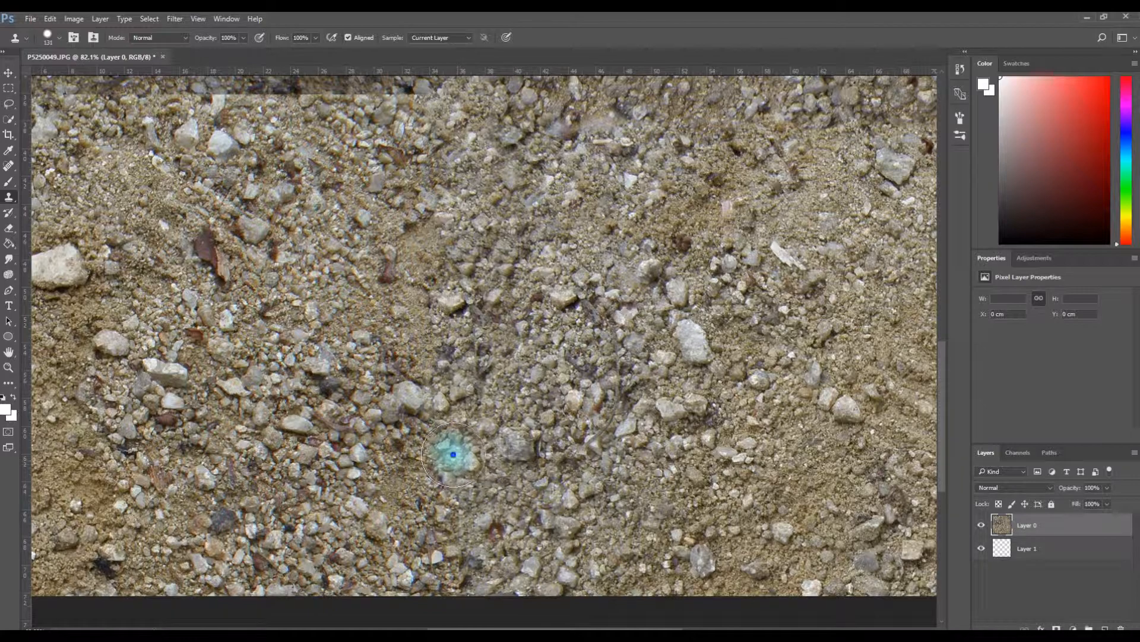
# Clone gravel over the lowest stretch of the vertical seam, down to the image's bottom edge
pyautogui.click(463, 493)
pyautogui.keyDown('alt'); pyautogui.click(305, 436); pyautogui.keyUp('alt')
pyautogui.click(463, 551)
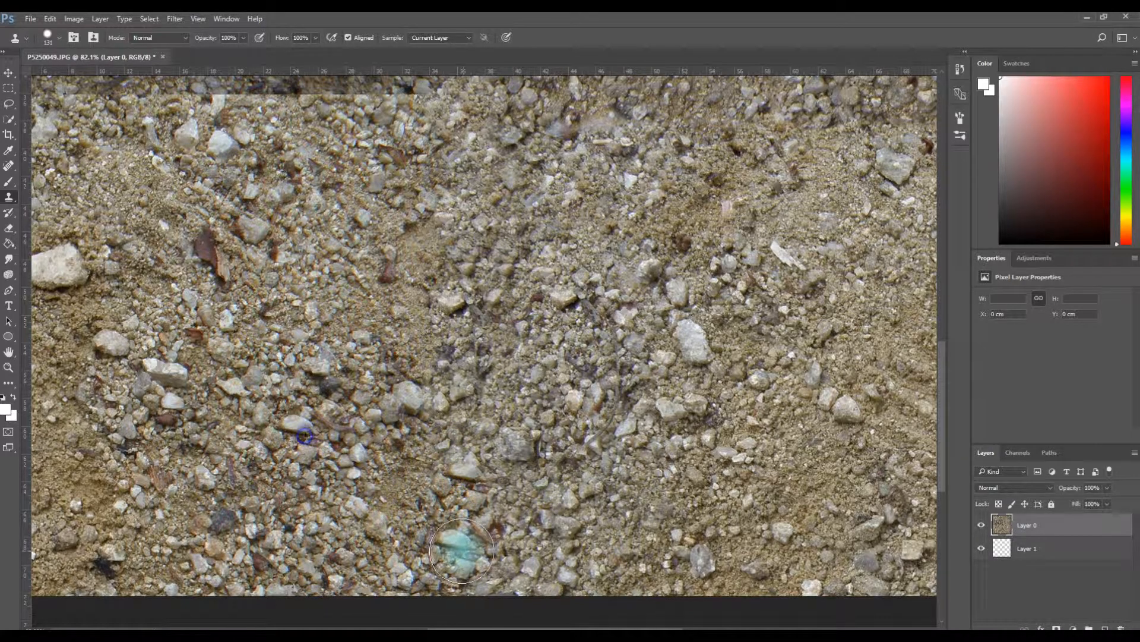
pyautogui.keyDown('alt'); pyautogui.click(315, 456); pyautogui.keyUp('alt')
pyautogui.click(462, 562)
# Clone gravel over the horizontal seam in the left half, starting at the left edge and sampling several source spots
pyautogui.moveTo(310, 263); pyautogui.dragTo(407, 486)
pyautogui.moveTo(402, 406); pyautogui.dragTo(382, 336)
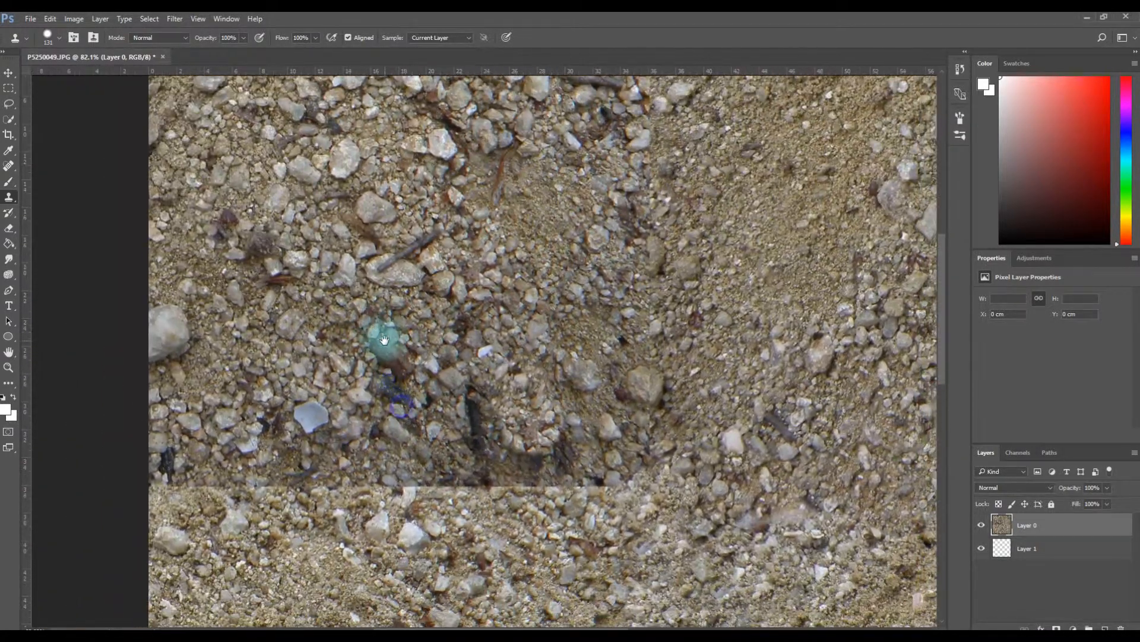
pyautogui.click(182, 490)
pyautogui.click(238, 493)
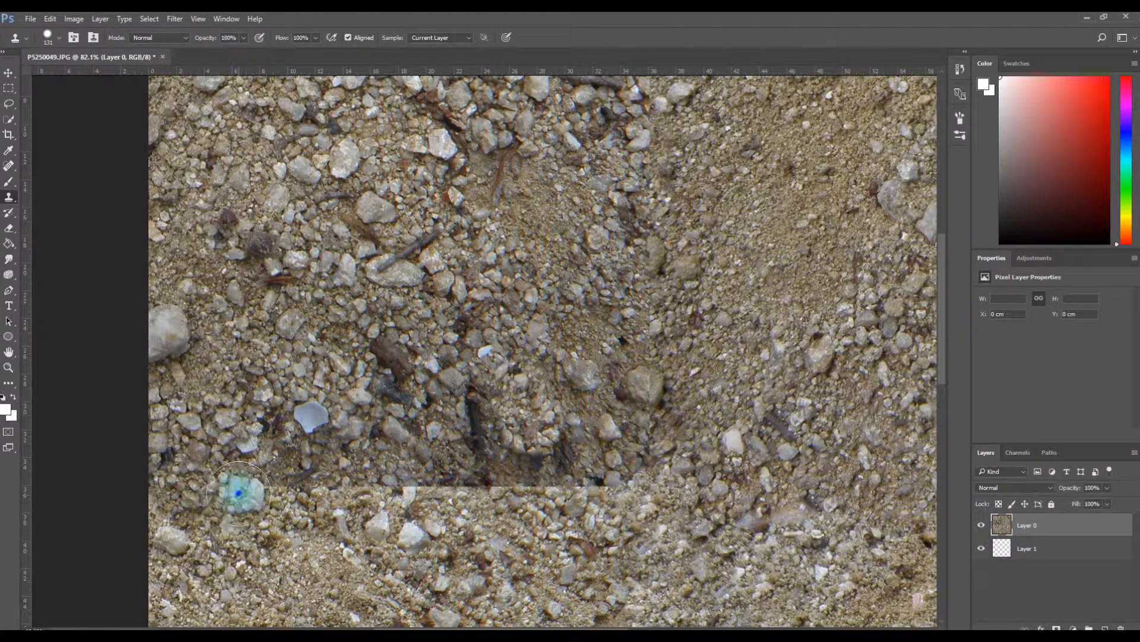
pyautogui.keyDown('alt'); pyautogui.click(478, 267); pyautogui.keyUp('alt')
pyautogui.moveTo(273, 497); pyautogui.dragTo(320, 494)
pyautogui.keyDown('alt'); pyautogui.click(266, 382); pyautogui.keyUp('alt')
pyautogui.keyDown('alt'); pyautogui.click(433, 386); pyautogui.keyUp('alt')
pyautogui.click(377, 484)
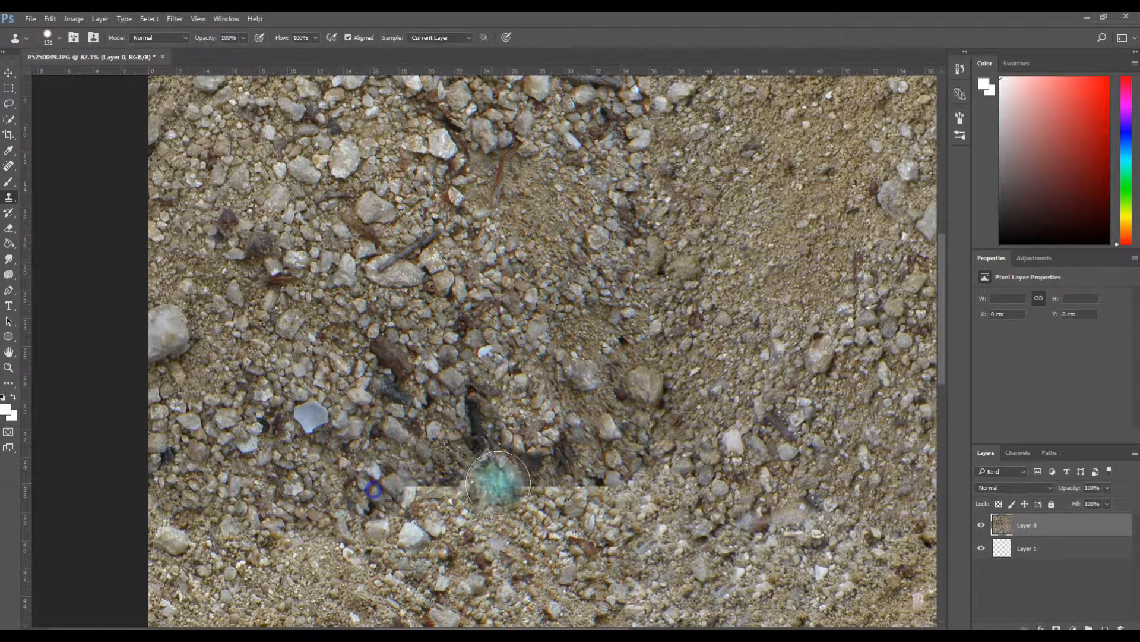
pyautogui.click(394, 490)
# Clone gravel over the dark gaps just above the remaining horizontal seam left of centre
pyautogui.keyDown('alt'); pyautogui.click(521, 275); pyautogui.keyUp('alt')
pyautogui.click(478, 415)
pyautogui.moveTo(480, 461); pyautogui.dragTo(468, 453)
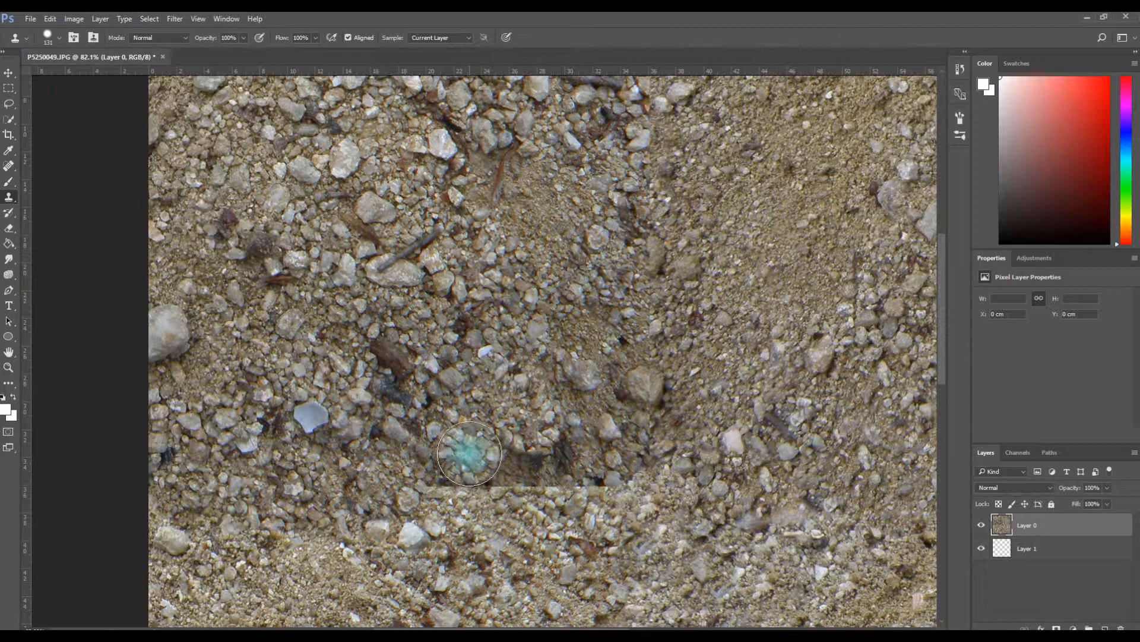
pyautogui.keyDown('alt'); pyautogui.click(527, 343); pyautogui.keyUp('alt')
pyautogui.click(515, 461)
# Clone gravel over the remaining stretch of the horizontal seam between the left half and the image centre
pyautogui.keyDown('alt'); pyautogui.click(447, 383); pyautogui.keyUp('alt')
pyautogui.keyDown('alt'); pyautogui.click(400, 265); pyautogui.keyUp('alt')
pyautogui.click(437, 491)
pyautogui.keyDown('alt'); pyautogui.click(446, 335); pyautogui.keyUp('alt')
pyautogui.click(476, 489)
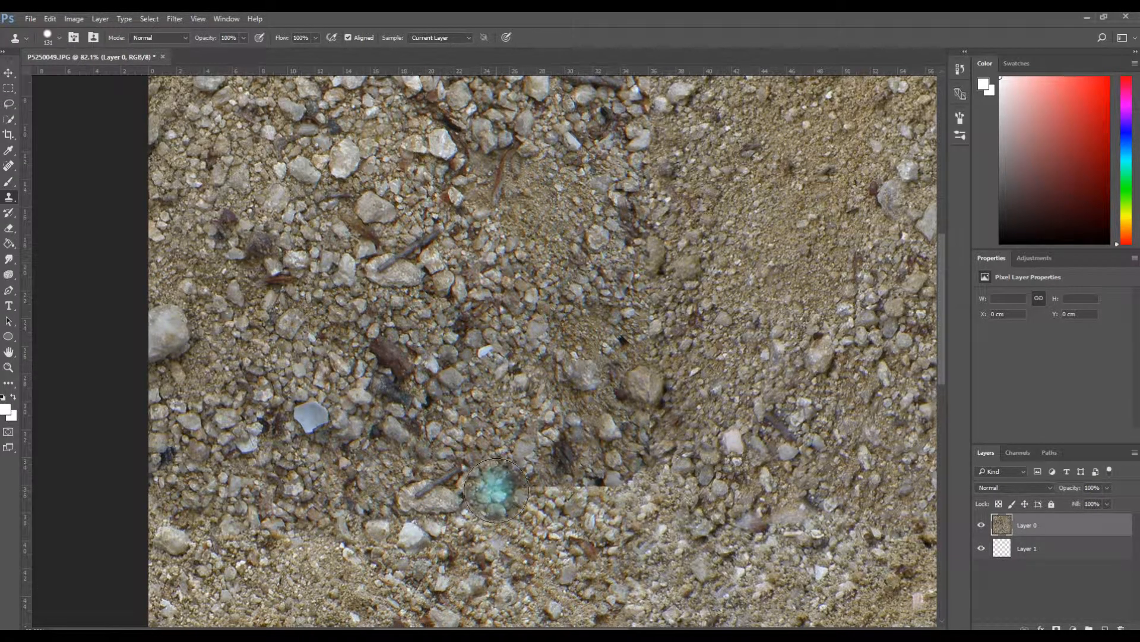
pyautogui.keyDown('alt'); pyautogui.click(505, 317); pyautogui.keyUp('alt')
pyautogui.click(530, 492)
# Clone gravel over the conspicuous objects in the left half: the brown wood chip, the pale blue stone and the large edge stone
pyautogui.press('z')
pyautogui.moveTo(624, 489)
pyautogui.mouseDown()
pyautogui.moveTo(557, 464)
pyautogui.moveTo(621, 511)
pyautogui.mouseUp()
pyautogui.press('s')
pyautogui.keyDown('alt'); pyautogui.click(424, 341); pyautogui.keyUp('alt')
pyautogui.press('z')
pyautogui.press('s')
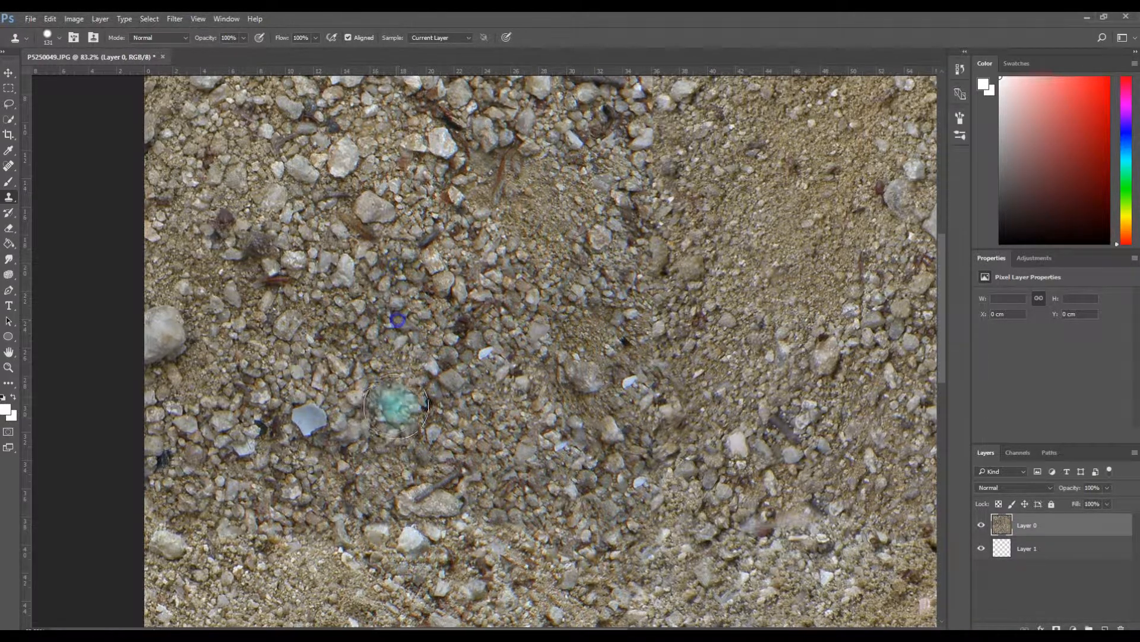
pyautogui.keyDown('alt'); pyautogui.click(366, 353); pyautogui.keyUp('alt')
pyautogui.moveTo(178, 339); pyautogui.dragTo(161, 332)
pyautogui.keyDown('alt'); pyautogui.click(407, 357); pyautogui.keyUp('alt')
pyautogui.scroll(4, 368, 368)
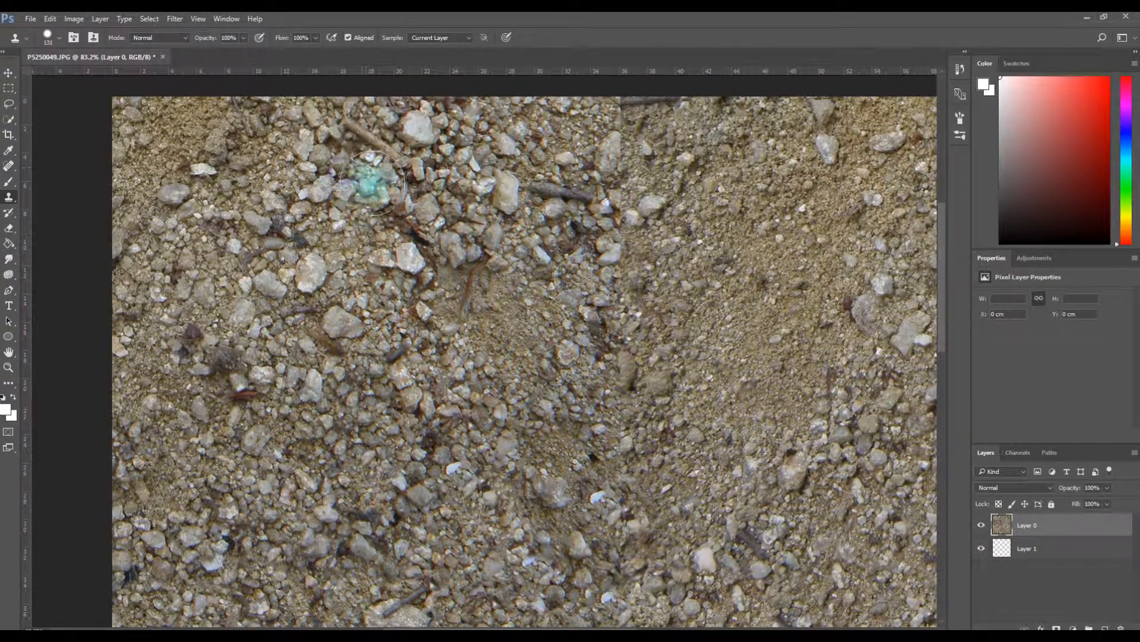
# Clone gravel over the thick twig in the upper right and the grey stone near the right edge just below mid-height
pyautogui.moveTo(619, 275)
pyautogui.mouseDown()
pyautogui.moveTo(587, 244)
pyautogui.moveTo(359, 196)
pyautogui.mouseUp()
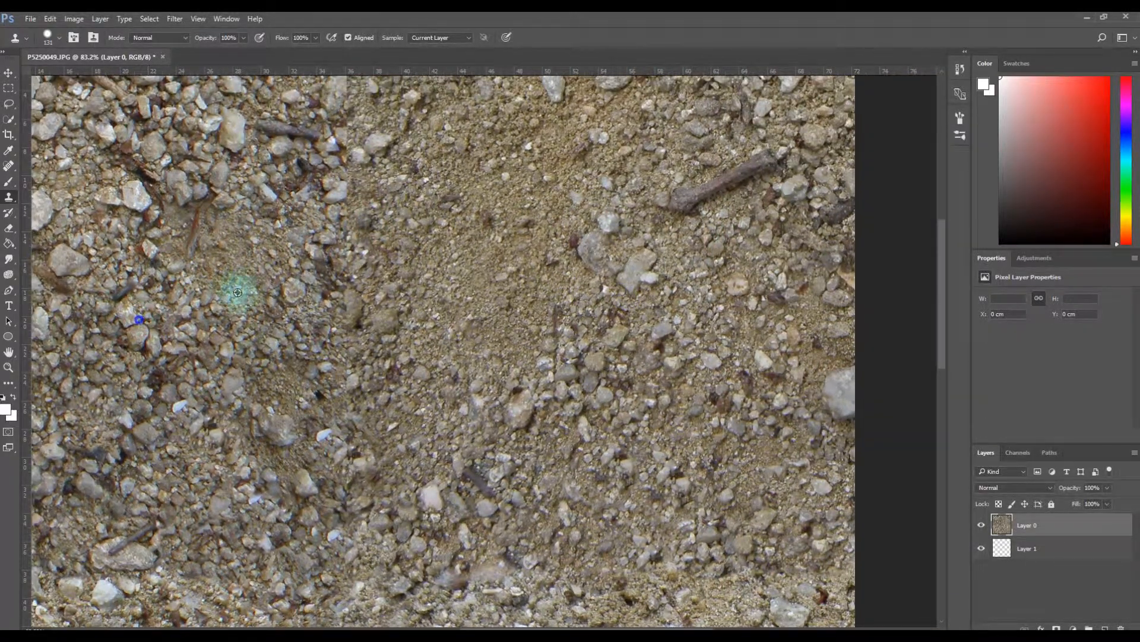
pyautogui.click(691, 191)
pyautogui.keyDown('alt'); pyautogui.click(825, 145); pyautogui.keyUp('alt')
pyautogui.click(744, 173)
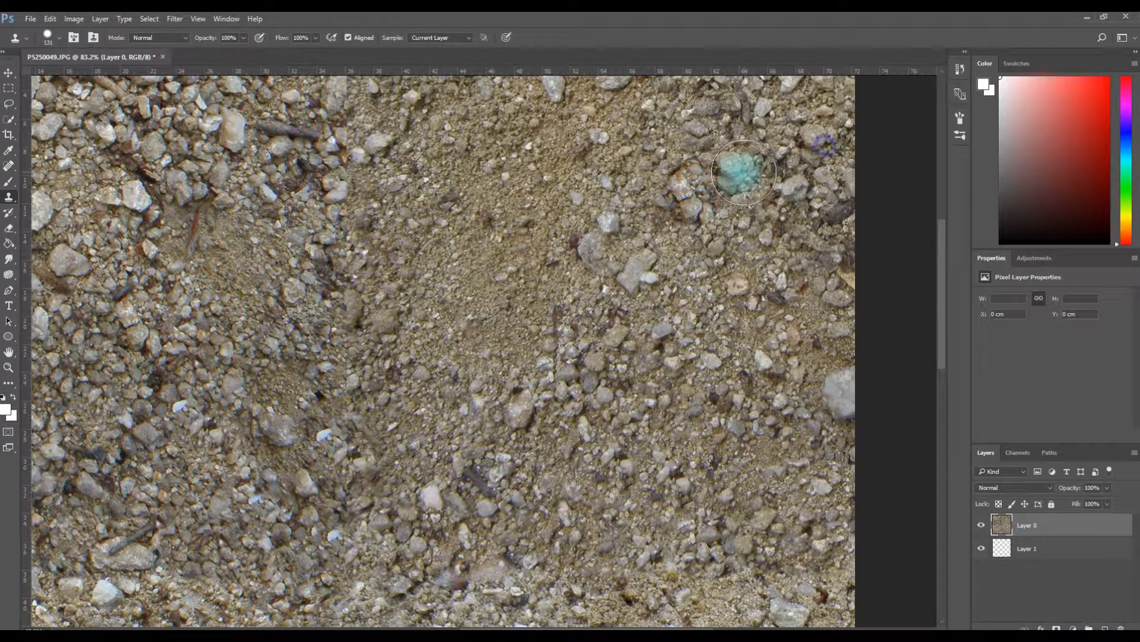
pyautogui.moveTo(627, 331); pyautogui.dragTo(595, 103)
pyautogui.moveTo(615, 281); pyautogui.dragTo(631, 221)
pyautogui.keyDown('alt'); pyautogui.click(680, 368); pyautogui.keyUp('alt')
pyautogui.click(767, 310)
# Clone gravel over the pale and grey stones in the lower centre of the image
pyautogui.scroll(-3, 707, 422)
pyautogui.moveTo(518, 348); pyautogui.dragTo(669, 252)
pyautogui.press('z')
pyautogui.moveTo(687, 348)
pyautogui.mouseDown()
pyautogui.moveTo(664, 343)
pyautogui.moveTo(675, 342)
pyautogui.mouseUp()
pyautogui.press('s')
pyautogui.keyDown('alt'); pyautogui.click(625, 310); pyautogui.keyUp('alt')
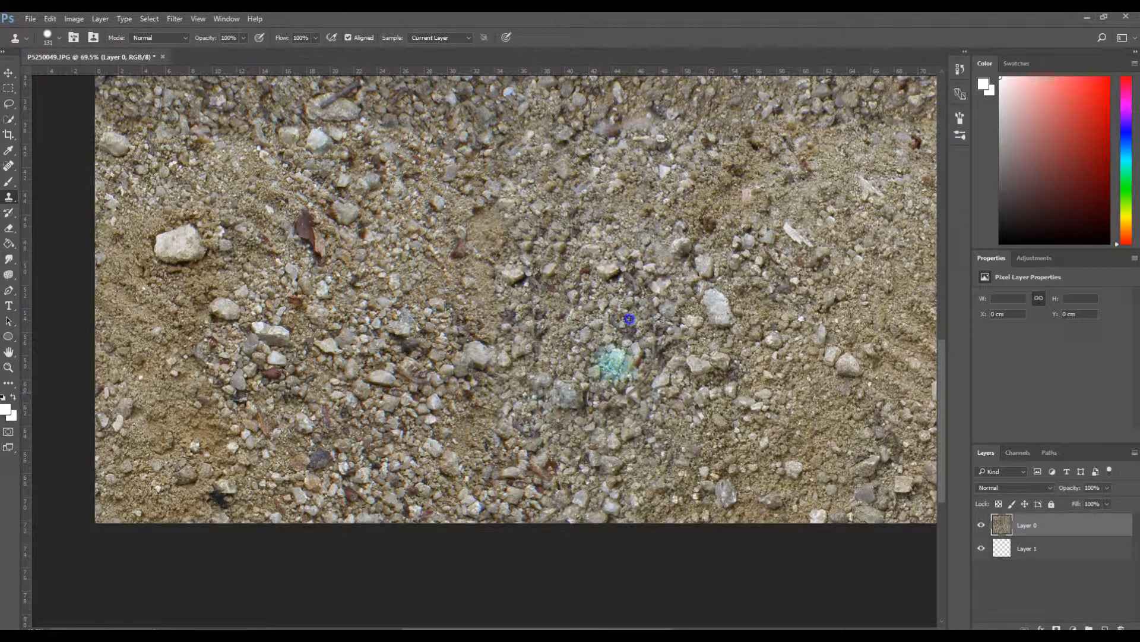
pyautogui.keyDown('alt'); pyautogui.click(635, 325); pyautogui.keyUp('alt')
pyautogui.click(617, 276)
pyautogui.keyDown('alt'); pyautogui.click(582, 365); pyautogui.keyUp('alt')
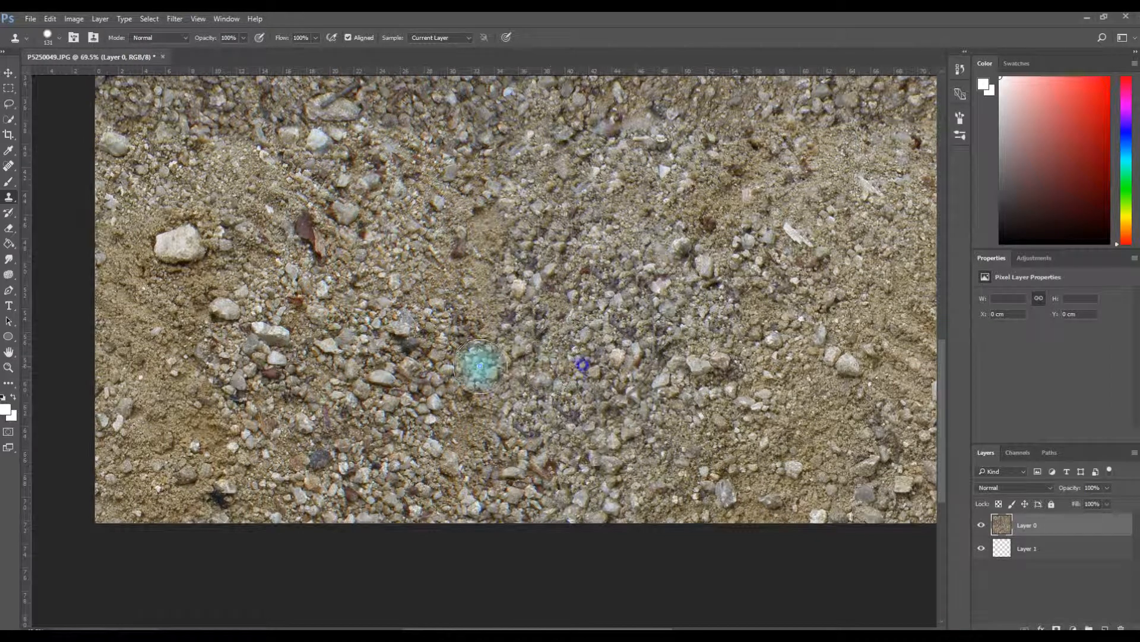
# Clone gravel over the light stones just left of the lower centre
pyautogui.keyDown('alt'); pyautogui.click(559, 385); pyautogui.keyUp('alt')
pyautogui.keyDown('alt'); pyautogui.click(503, 386); pyautogui.keyUp('alt')
pyautogui.click(394, 376)
pyautogui.click(459, 454)
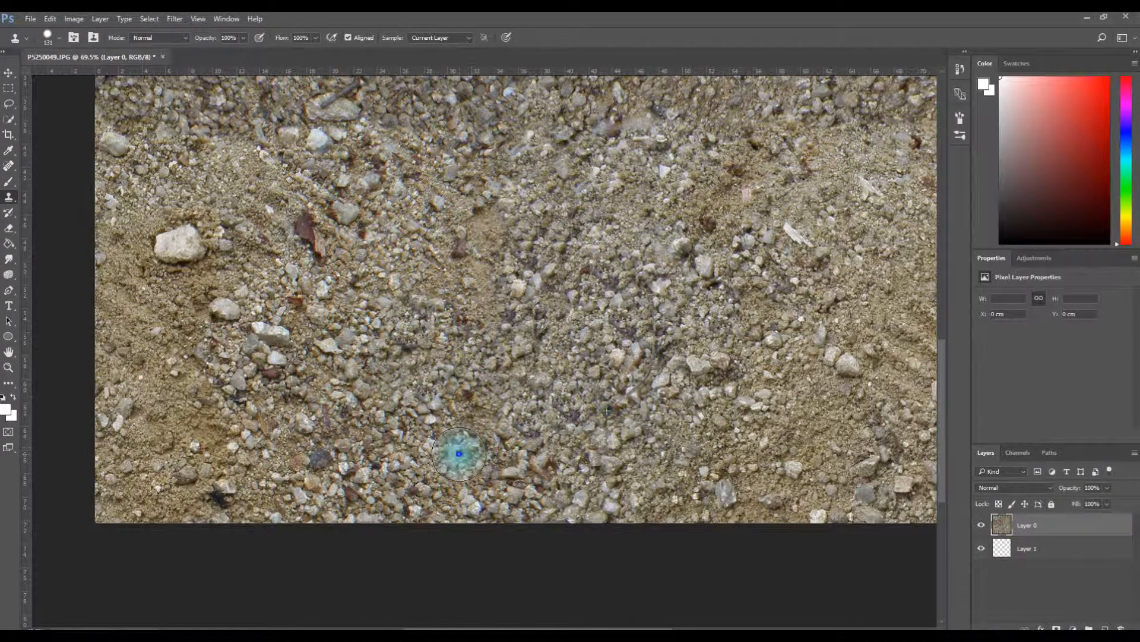
# Clone ground texture over the large white stone near the left edge in the lower half
pyautogui.keyDown('alt'); pyautogui.click(527, 399); pyautogui.keyUp('alt')
pyautogui.click(174, 242)
pyautogui.moveTo(174, 242)
pyautogui.mouseDown()
pyautogui.moveTo(231, 246)
pyautogui.moveTo(231, 256)
pyautogui.mouseUp()
pyautogui.moveTo(288, 192); pyautogui.dragTo(294, 297)
pyautogui.keyDown('alt'); pyautogui.click(382, 267); pyautogui.keyUp('alt')
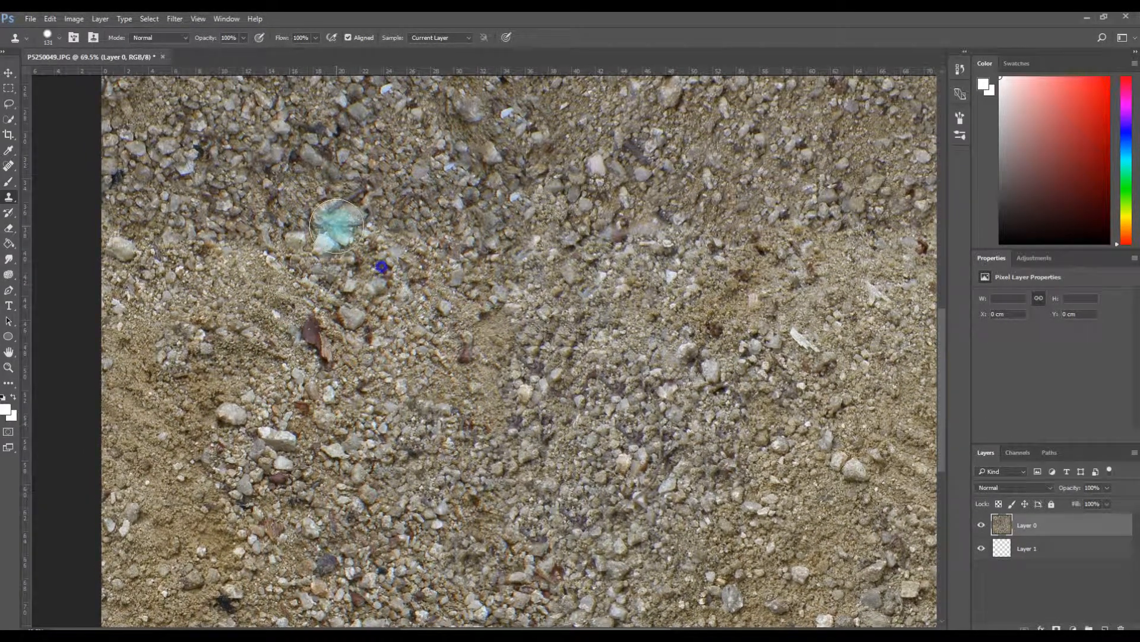
pyautogui.keyDown('alt'); pyautogui.click(416, 193); pyautogui.keyUp('alt')
# Clone gravel over the upper part of the vertical seam at the image's centre
pyautogui.moveTo(421, 170)
pyautogui.mouseDown()
pyautogui.moveTo(428, 341)
pyautogui.moveTo(451, 414)
pyautogui.mouseUp()
pyautogui.keyDown('alt'); pyautogui.click(317, 256); pyautogui.keyUp('alt')
pyautogui.moveTo(400, 234); pyautogui.dragTo(412, 295)
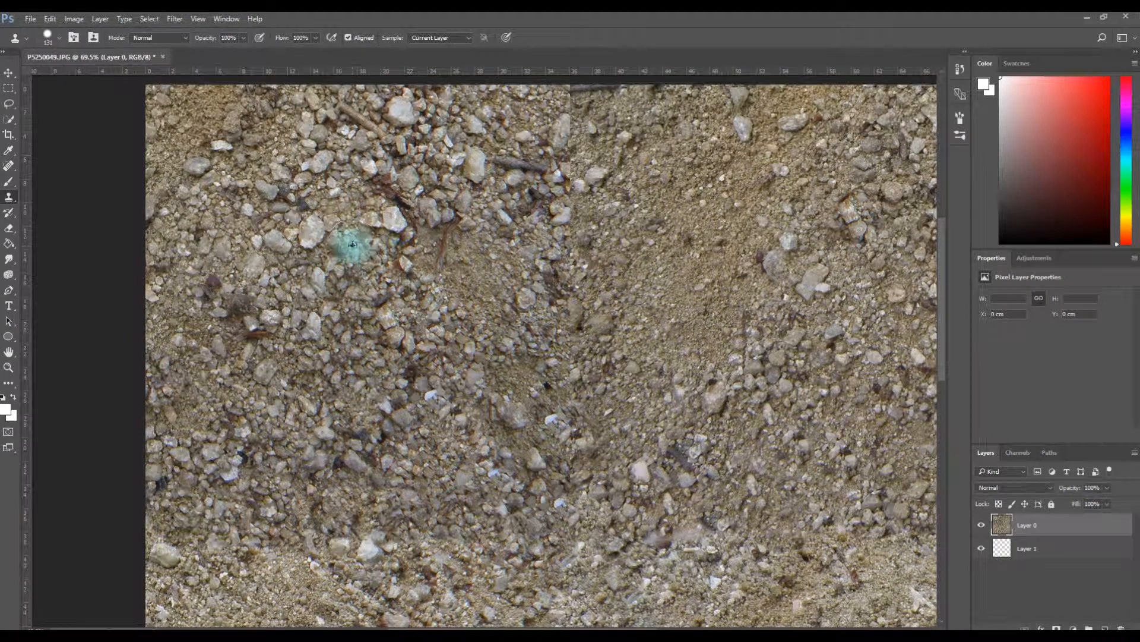
pyautogui.moveTo(475, 252); pyautogui.dragTo(412, 259)
pyautogui.keyDown('alt'); pyautogui.click(562, 157); pyautogui.keyUp('alt')
pyautogui.moveTo(557, 224); pyautogui.dragTo(556, 205)
pyautogui.click(510, 119)
pyautogui.moveTo(526, 274); pyautogui.dragTo(519, 241)
pyautogui.click(548, 202)
pyautogui.click(540, 295)
pyautogui.click(499, 216)
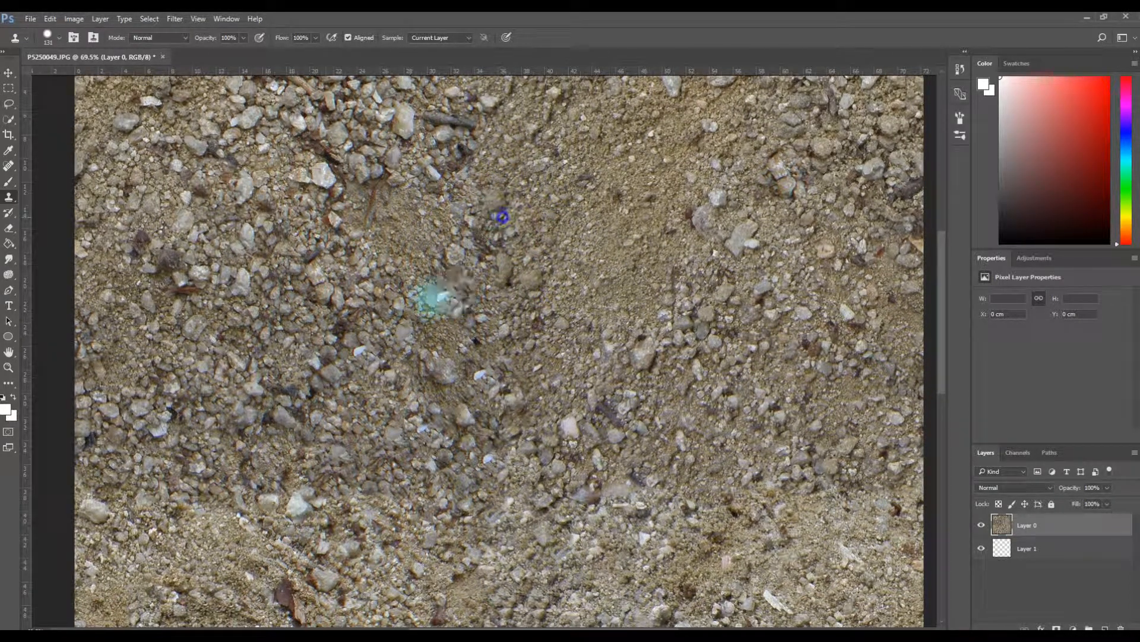
pyautogui.click(352, 256)
pyautogui.click(509, 242)
# Clone gravel from the left half over the next stretch of the vertical seam, beside the sandy hollow
pyautogui.keyDown('alt'); pyautogui.click(357, 314); pyautogui.keyUp('alt')
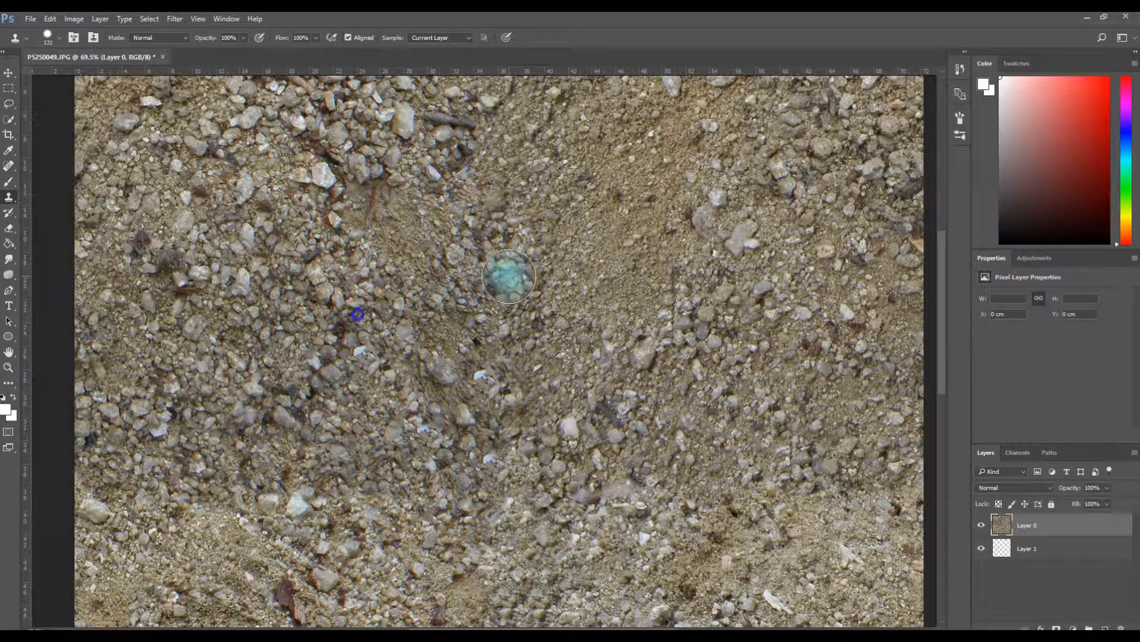
pyautogui.keyDown('alt'); pyautogui.click(312, 210); pyautogui.keyUp('alt')
pyautogui.click(509, 206)
pyautogui.keyDown('alt'); pyautogui.click(364, 295); pyautogui.keyUp('alt')
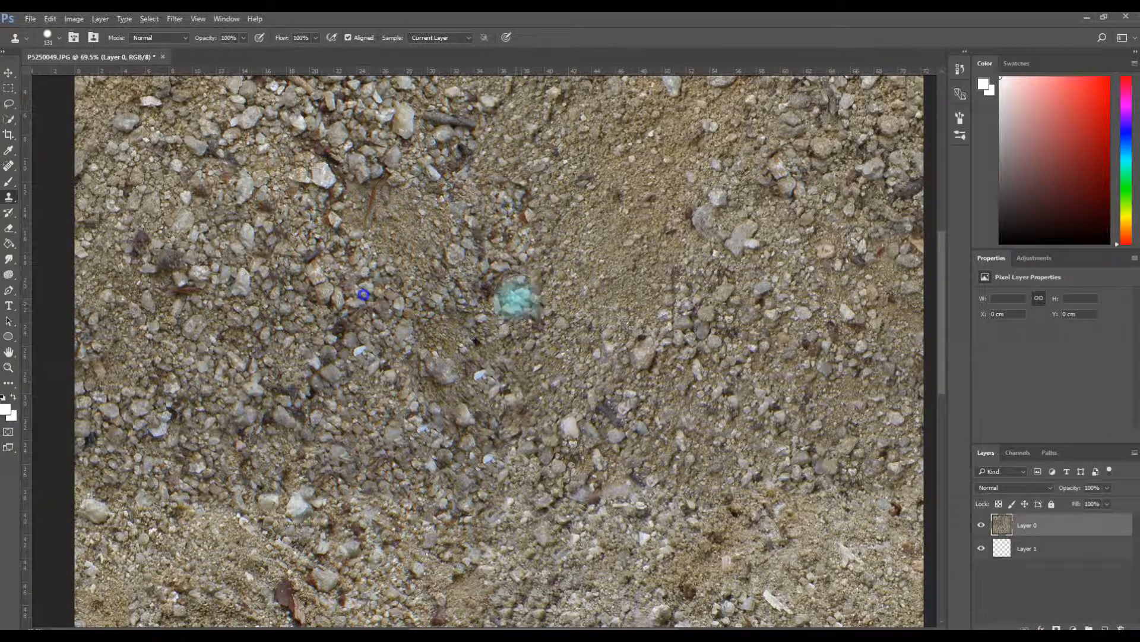
pyautogui.click(492, 299)
pyautogui.keyDown('alt'); pyautogui.click(378, 306); pyautogui.keyUp('alt')
# Clone gravel over the vertical seam's remaining stretch down to the horizontal seam
pyautogui.moveTo(576, 409); pyautogui.dragTo(561, 342)
pyautogui.keyDown('alt'); pyautogui.click(389, 335); pyautogui.keyUp('alt')
pyautogui.click(509, 372)
pyautogui.keyDown('alt'); pyautogui.click(356, 298); pyautogui.keyUp('alt')
pyautogui.click(513, 332)
pyautogui.click(508, 340)
pyautogui.moveTo(534, 408); pyautogui.dragTo(538, 347)
pyautogui.click(502, 305)
pyautogui.moveTo(566, 392); pyautogui.dragTo(564, 349)
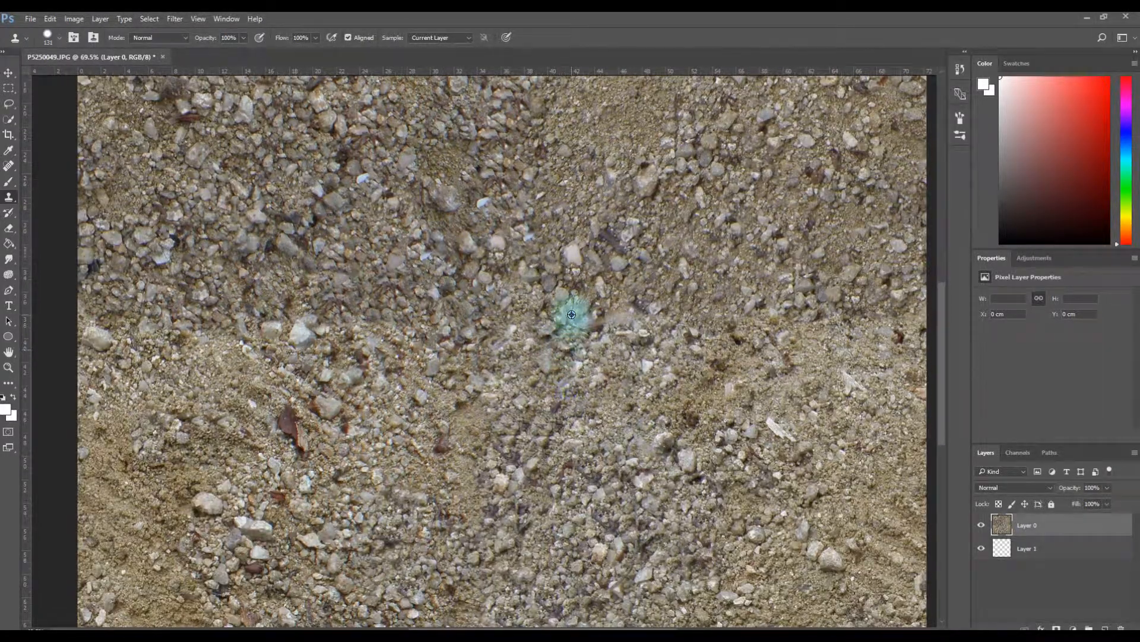
# Clone gravel over the pinkish stone and its surroundings where the two seams meet
pyautogui.click(495, 313)
pyautogui.keyDown('alt'); pyautogui.click(580, 259); pyautogui.keyUp('alt')
pyautogui.click(550, 317)
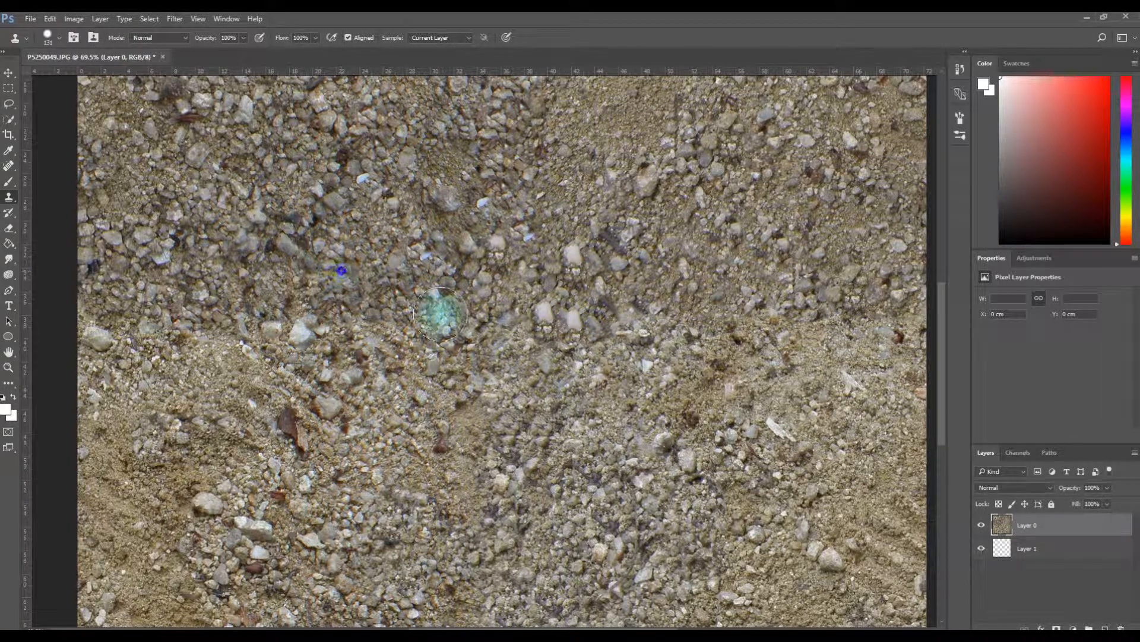
# Clone gravel over the horizontal seam in the right half, from the centre out to the right edge
pyautogui.moveTo(680, 364); pyautogui.dragTo(587, 327)
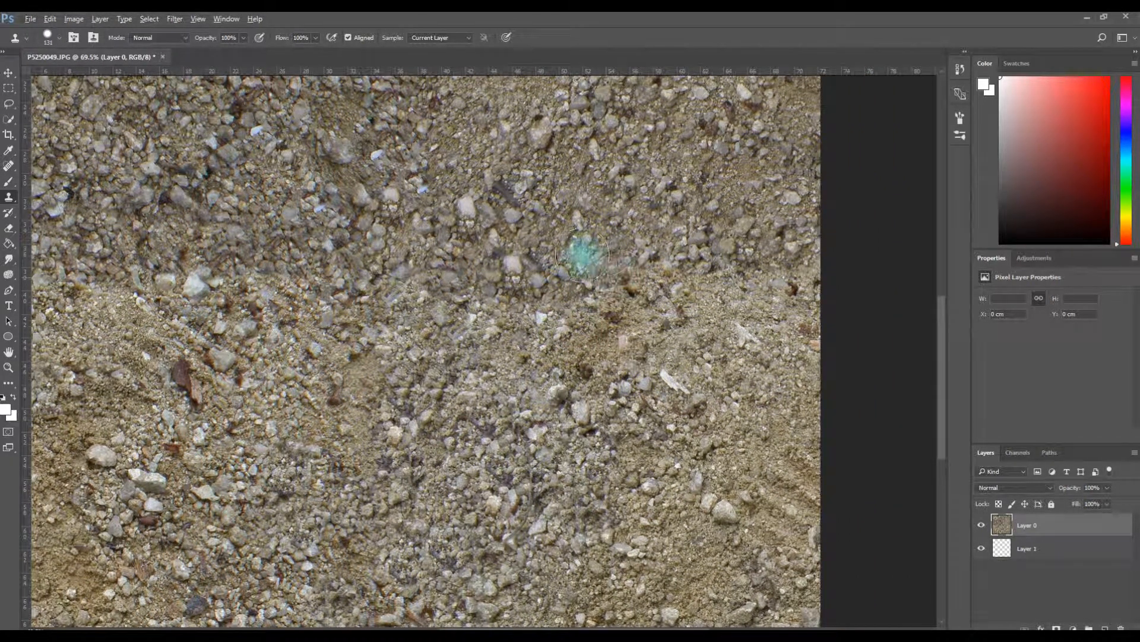
pyautogui.keyDown('alt'); pyautogui.click(708, 205); pyautogui.keyUp('alt')
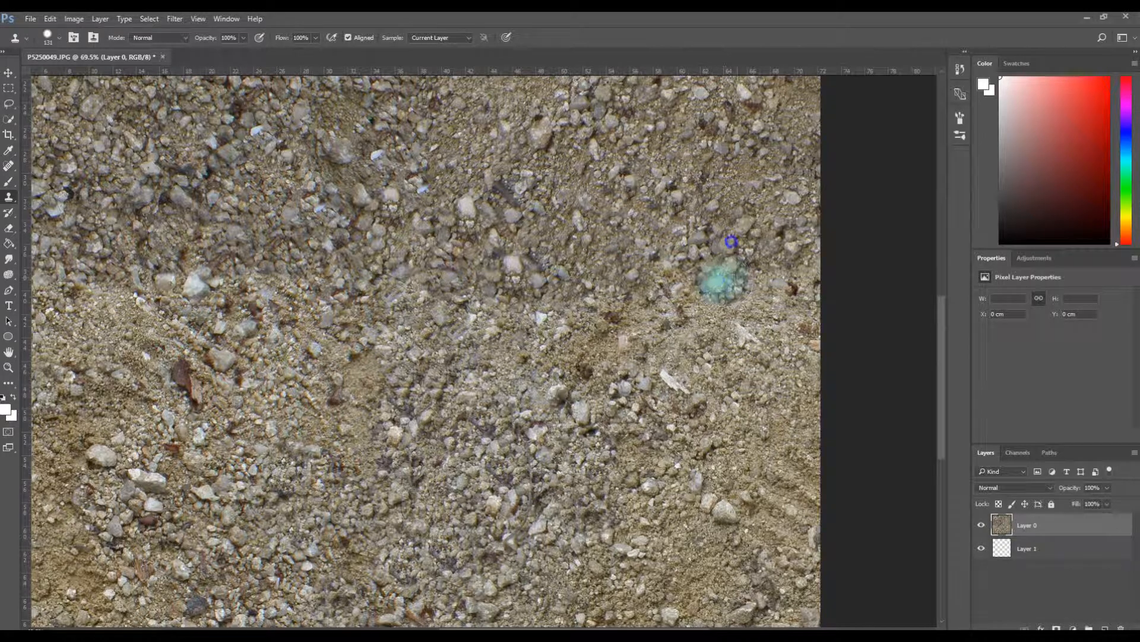
pyautogui.keyDown('alt'); pyautogui.click(762, 230); pyautogui.keyUp('alt')
pyautogui.keyDown('alt'); pyautogui.click(776, 239); pyautogui.keyUp('alt')
pyautogui.click(817, 277)
pyautogui.moveTo(732, 299)
pyautogui.mouseDown()
pyautogui.moveTo(695, 300)
pyautogui.moveTo(662, 291)
pyautogui.mouseUp()
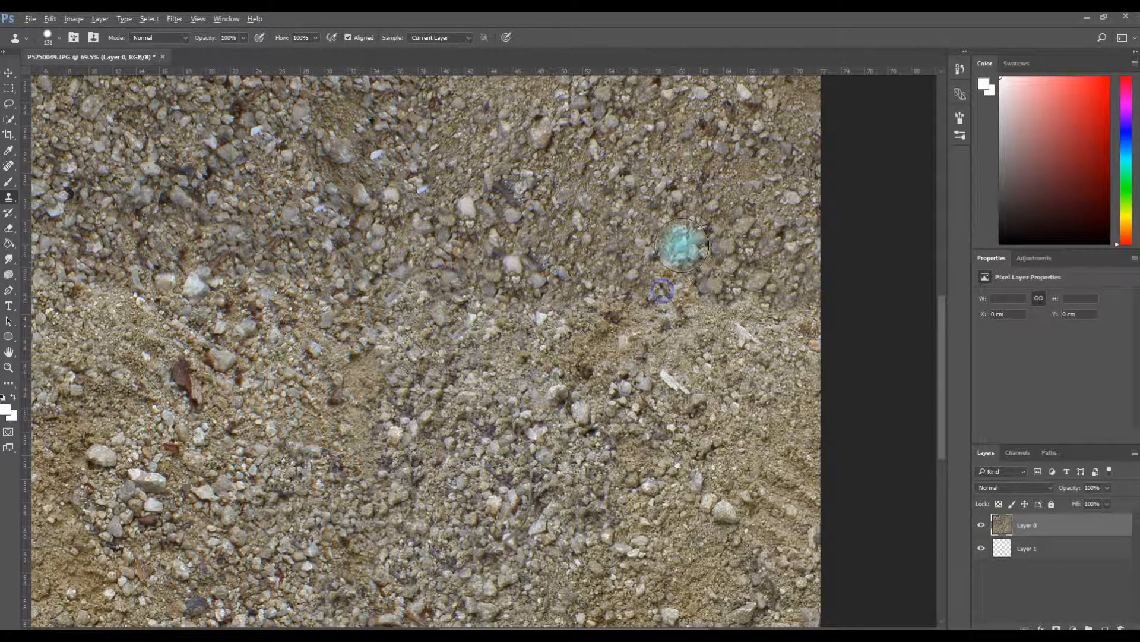
# Apply the Offset filter to the image again, keeping its current settings
pyautogui.moveTo(542, 350); pyautogui.dragTo(680, 354)
pyautogui.moveTo(543, 252); pyautogui.dragTo(551, 290)
pyautogui.moveTo(440, 247)
pyautogui.mouseDown()
pyautogui.moveTo(517, 262)
pyautogui.moveTo(465, 262)
pyautogui.moveTo(488, 272)
pyautogui.moveTo(478, 279)
pyautogui.moveTo(468, 272)
pyautogui.moveTo(508, 282)
pyautogui.moveTo(450, 279)
pyautogui.mouseUp()
pyautogui.press('s')
pyautogui.click(184, 23)
pyautogui.moveTo(227, 248)
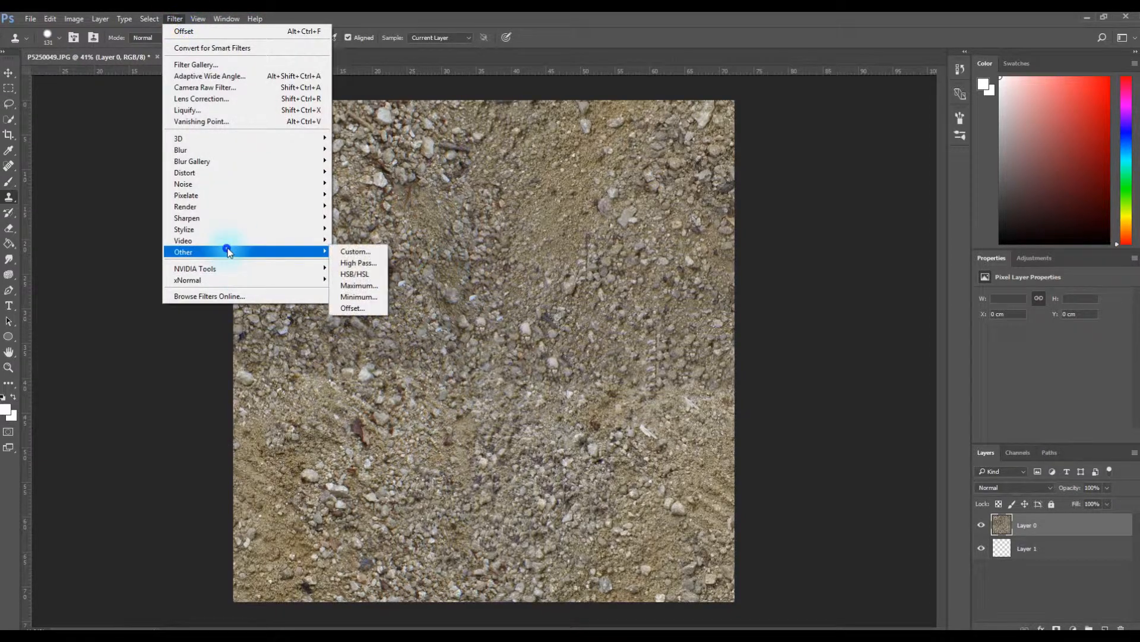
pyautogui.click(357, 308)
pyautogui.click(768, 188)
# Examine the upper and middle parts of the offset texture up close for remaining seams and conspicuous features
pyautogui.press('z')
pyautogui.moveTo(486, 362)
pyautogui.mouseDown()
pyautogui.moveTo(522, 374)
pyautogui.moveTo(491, 377)
pyautogui.mouseUp()
pyautogui.press('s')
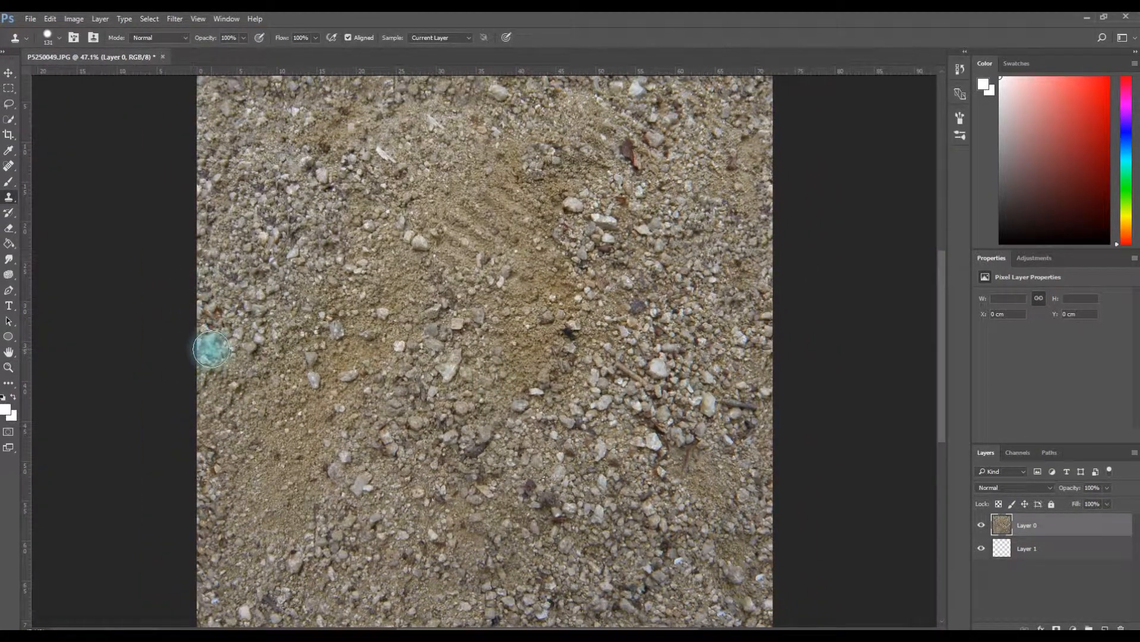
pyautogui.press('z')
pyautogui.moveTo(421, 372); pyautogui.dragTo(463, 365)
pyautogui.press('s')
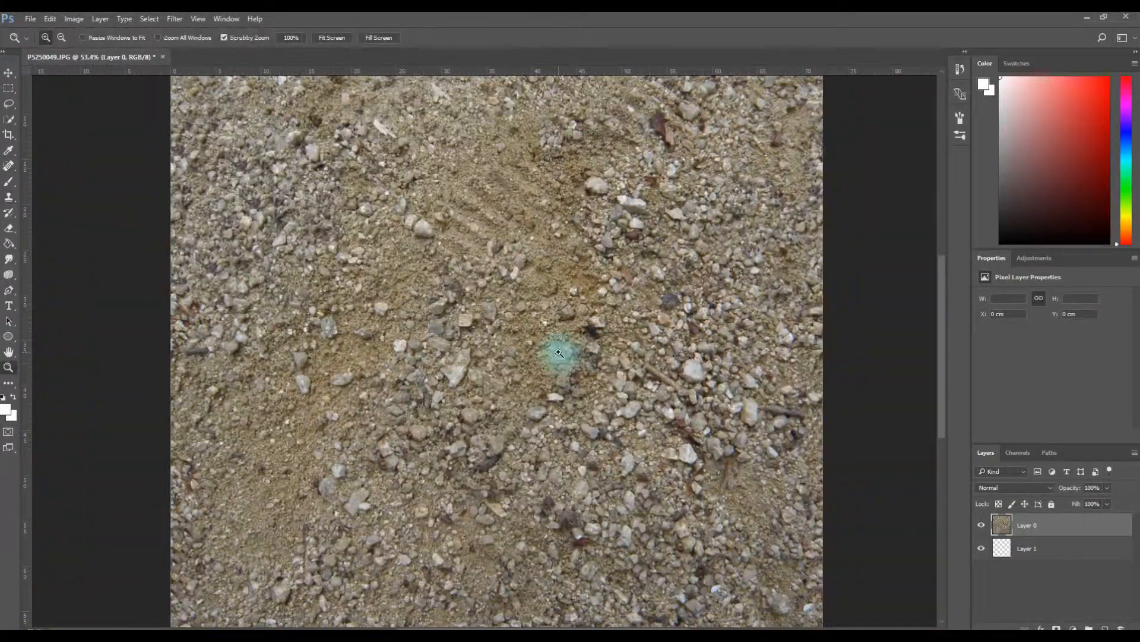
pyautogui.moveTo(564, 354)
pyautogui.mouseDown()
pyautogui.moveTo(601, 361)
pyautogui.moveTo(537, 349)
pyautogui.moveTo(489, 358)
pyautogui.moveTo(501, 359)
pyautogui.mouseUp()
pyautogui.press('s')
pyautogui.moveTo(442, 322)
pyautogui.mouseDown()
pyautogui.moveTo(454, 326)
pyautogui.moveTo(452, 481)
pyautogui.mouseUp()
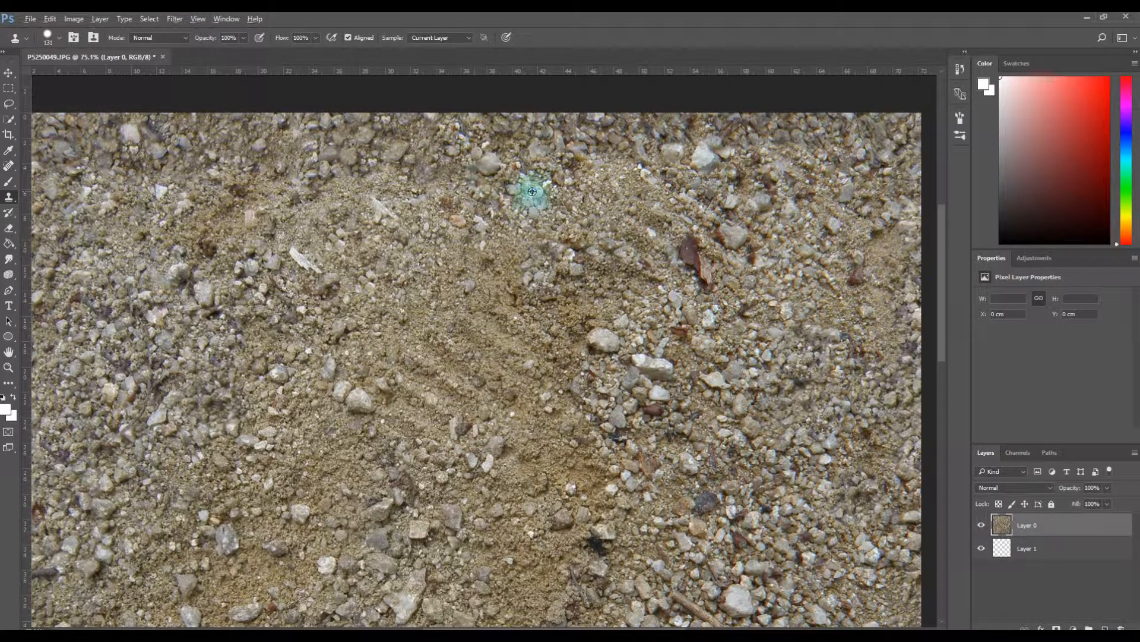
pyautogui.scroll(-3, 468, 182)
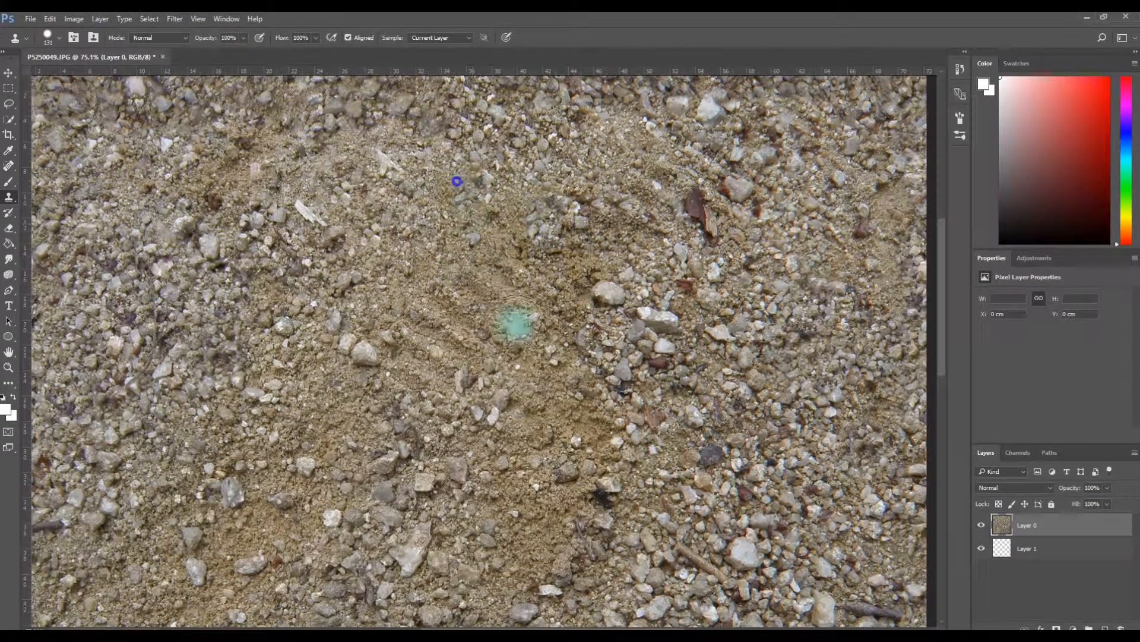
pyautogui.moveTo(515, 324); pyautogui.dragTo(517, 268)
pyautogui.moveTo(518, 309); pyautogui.dragTo(609, 201)
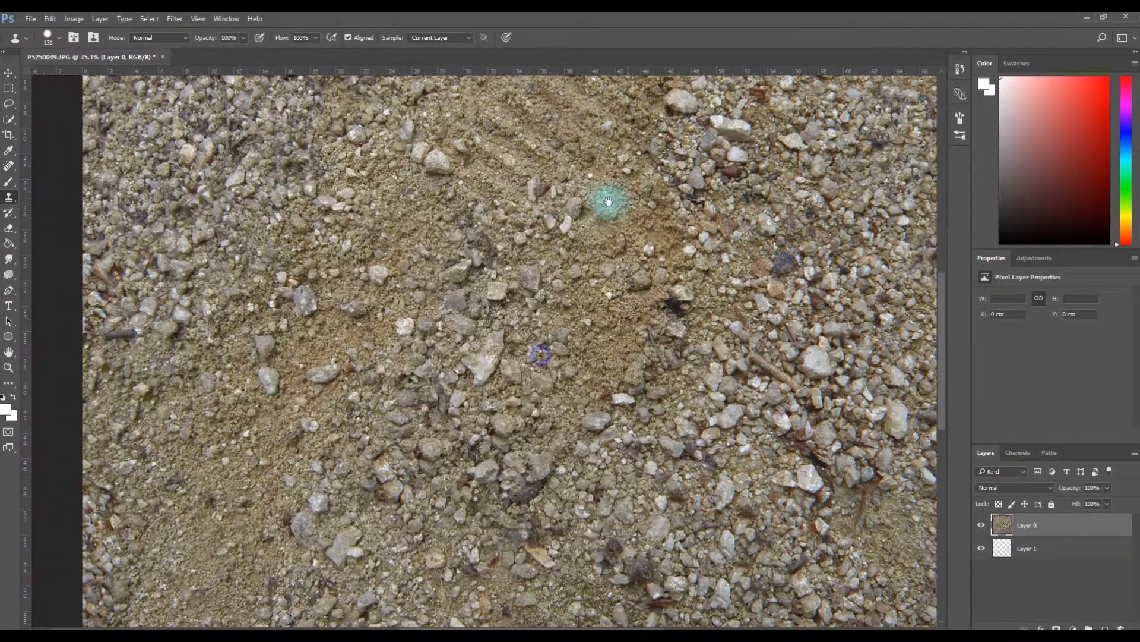
# Examine the lower part of the offset texture up close, and the whole image for repeating or eye-catching areas
pyautogui.press('z')
pyautogui.moveTo(696, 333); pyautogui.dragTo(663, 329)
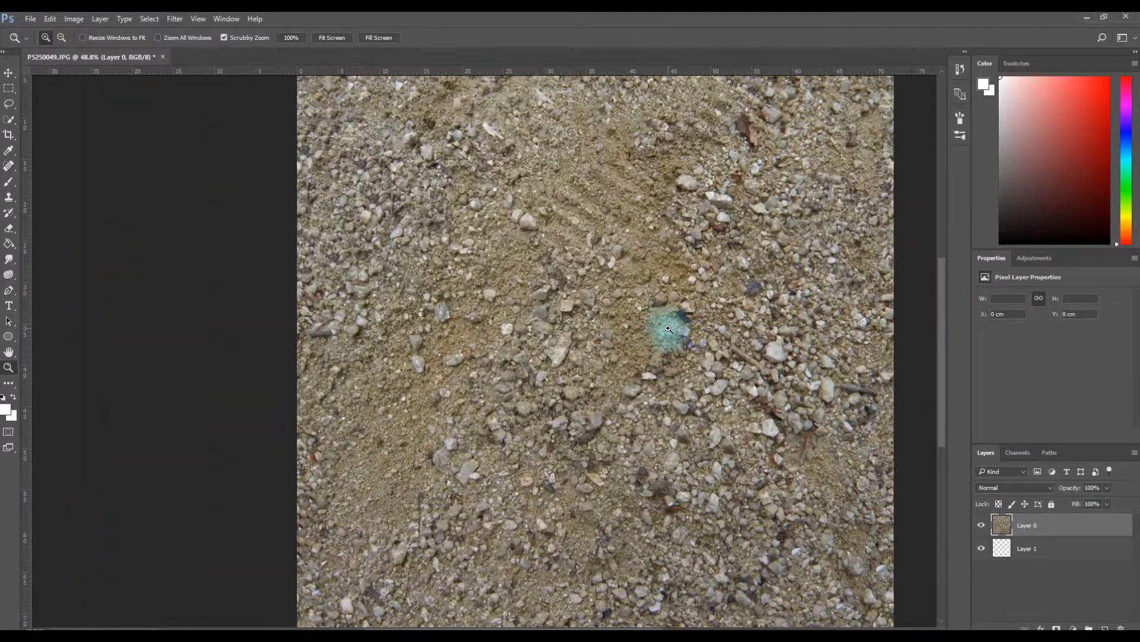
pyautogui.press('z')
pyautogui.click(685, 386)
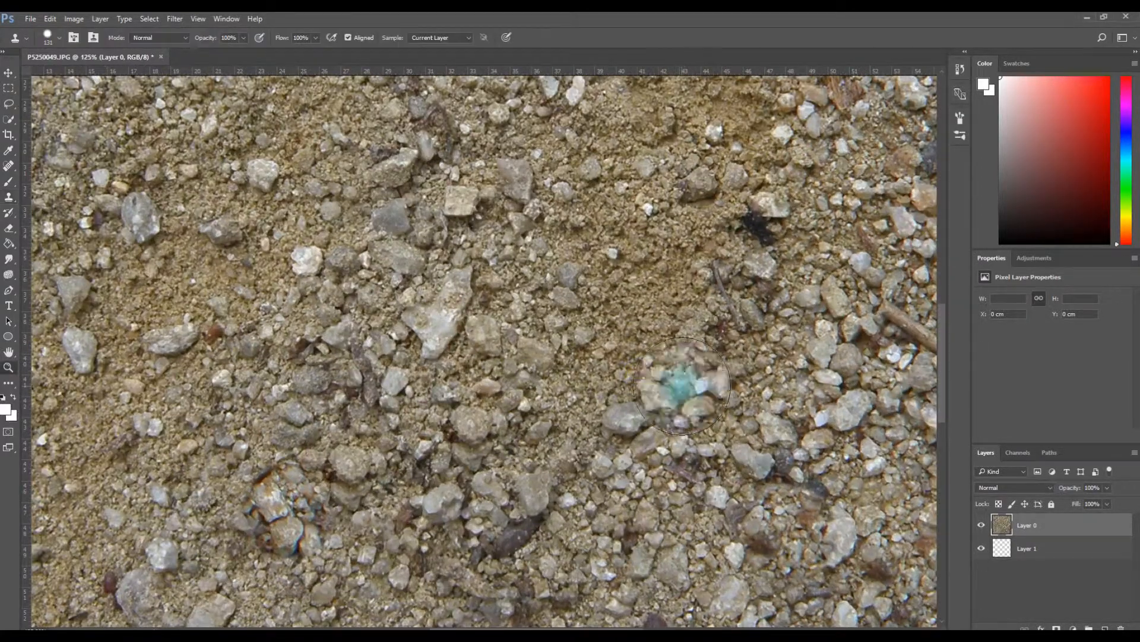
pyautogui.press('z')
pyautogui.moveTo(683, 384); pyautogui.dragTo(659, 389)
pyautogui.press('space')
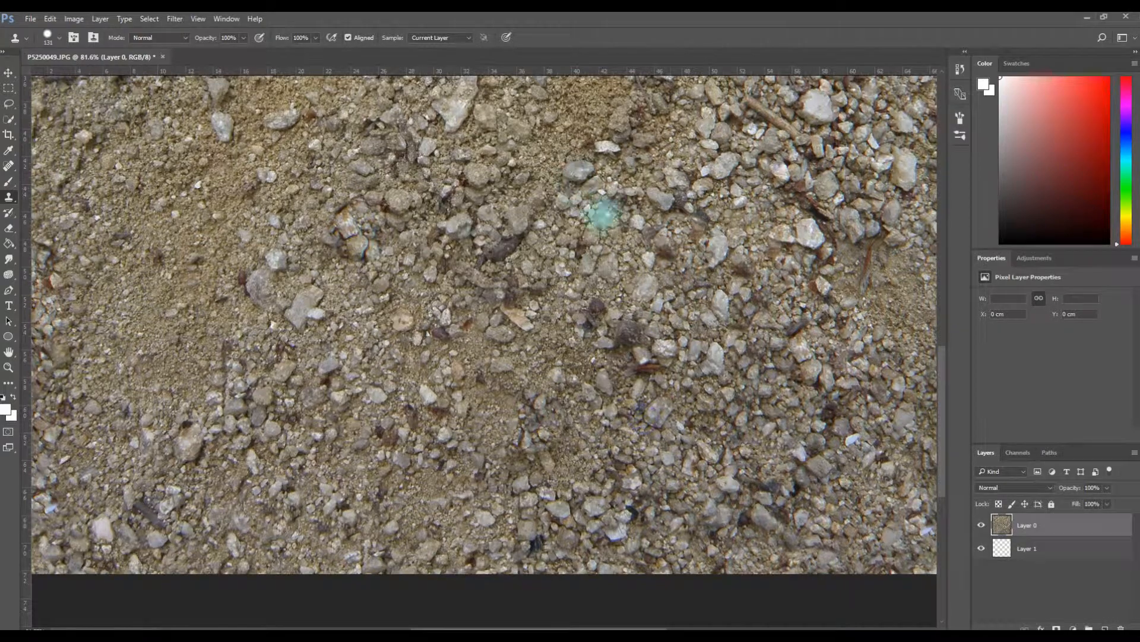
pyautogui.moveTo(763, 297); pyautogui.dragTo(492, 519)
pyautogui.moveTo(533, 390); pyautogui.dragTo(933, 416)
pyautogui.moveTo(552, 377); pyautogui.dragTo(557, 373)
pyautogui.moveTo(657, 401); pyautogui.dragTo(638, 404)
pyautogui.moveTo(722, 364); pyautogui.dragTo(661, 368)
pyautogui.moveTo(761, 400)
pyautogui.mouseDown()
pyautogui.moveTo(725, 392)
pyautogui.moveTo(743, 392)
pyautogui.mouseUp()
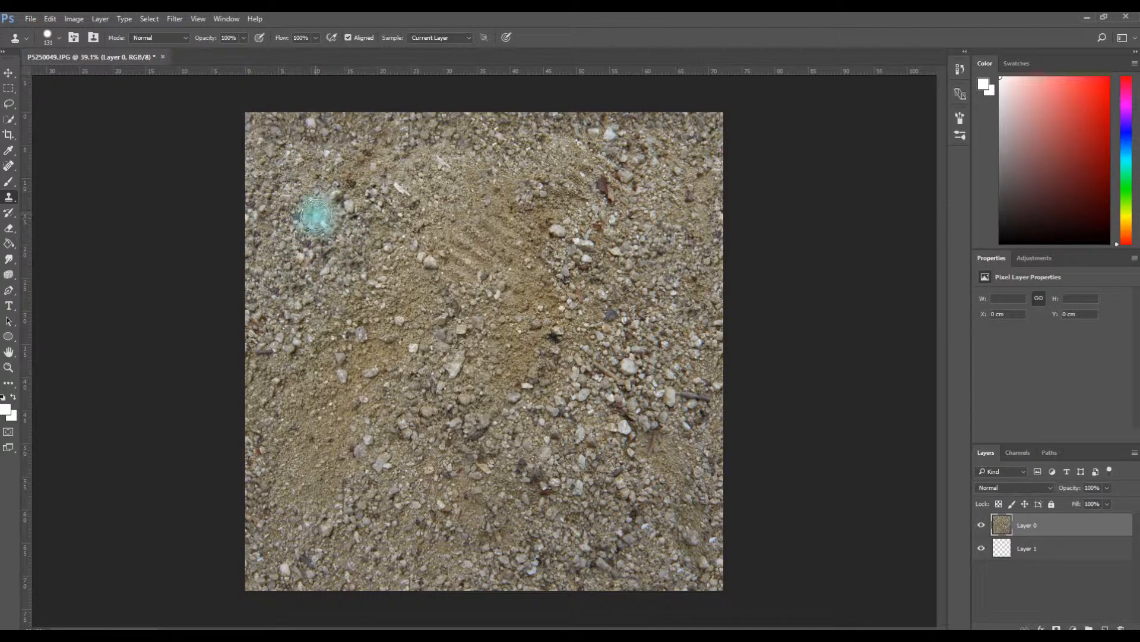
# Enlarge the clone brush and clone gravel over the brown bark, rippled sand and dark spot right of the upper centre
pyautogui.moveTo(326, 212); pyautogui.dragTo(345, 219)
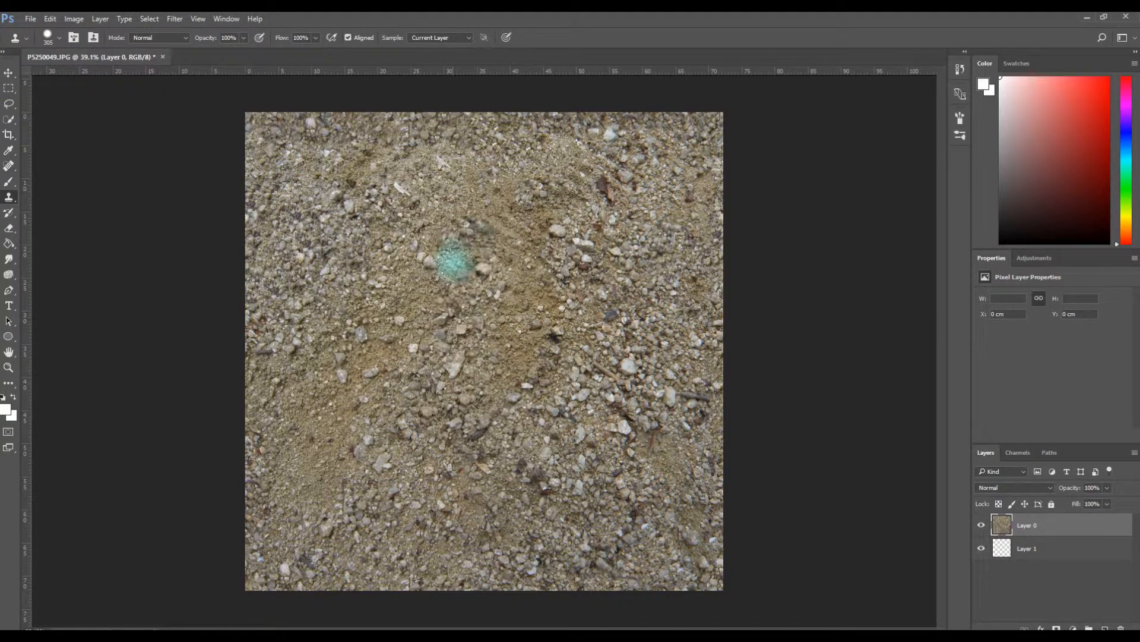
pyautogui.keyDown('alt'); pyautogui.click(655, 169); pyautogui.keyUp('alt')
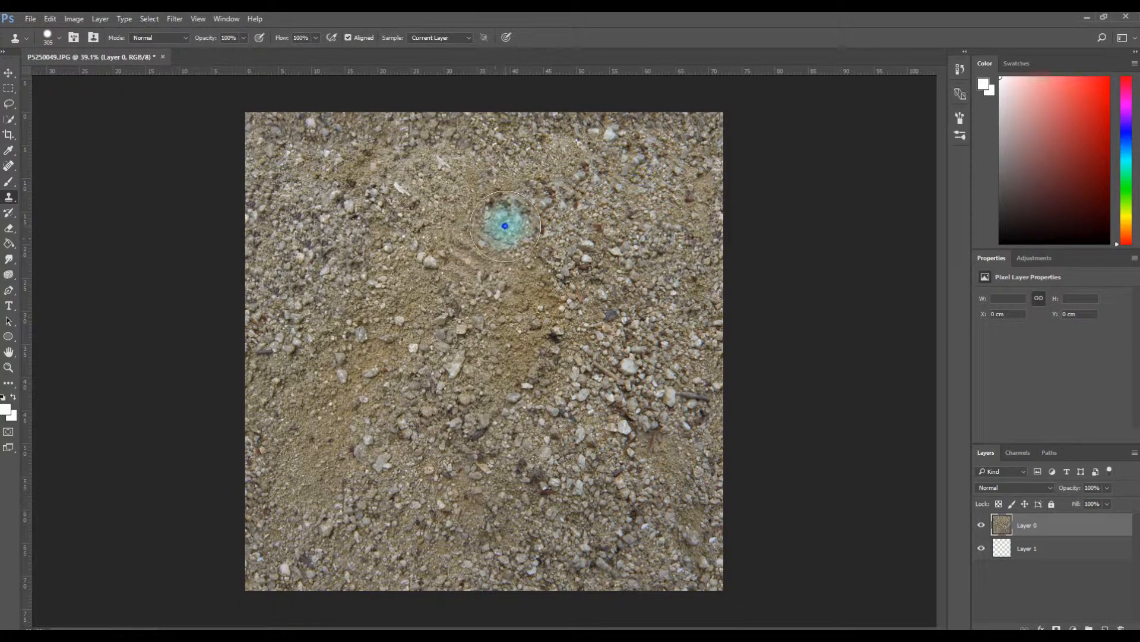
pyautogui.keyDown('alt'); pyautogui.click(579, 271); pyautogui.keyUp('alt')
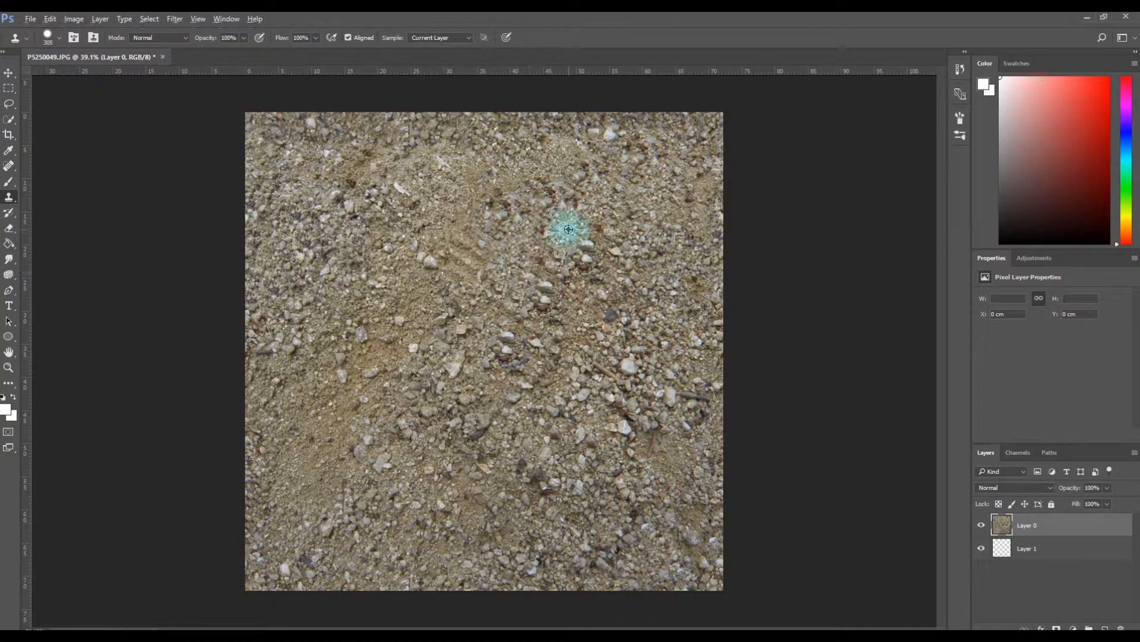
pyautogui.click(521, 231)
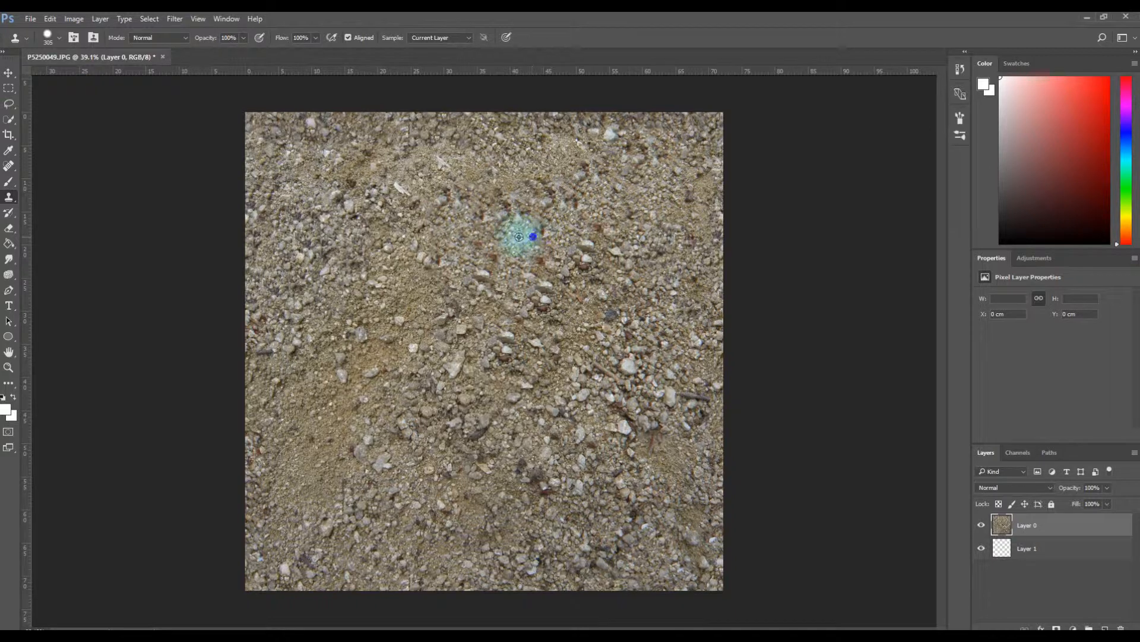
# Clone gravel over the last sand ripples near the upper centre and the white chip in the upper left
pyautogui.keyDown('alt'); pyautogui.click(519, 237); pyautogui.keyUp('alt')
pyautogui.keyDown('alt'); pyautogui.click(535, 213); pyautogui.keyUp('alt')
pyautogui.click(388, 246)
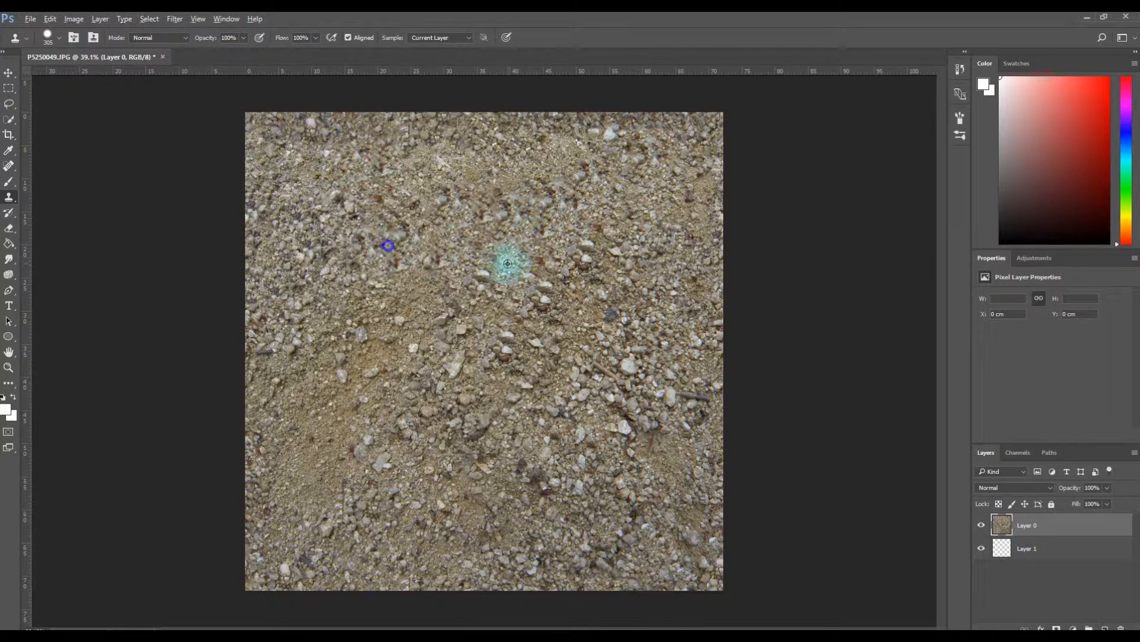
# Clone gravel over the smooth brown sand patches in the left half around mid-height
pyautogui.keyDown('alt'); pyautogui.click(511, 261); pyautogui.keyUp('alt')
pyautogui.click(382, 315)
pyautogui.keyDown('alt'); pyautogui.click(440, 367); pyautogui.keyUp('alt')
pyautogui.click(382, 358)
pyautogui.keyDown('alt'); pyautogui.click(463, 275); pyautogui.keyUp('alt')
pyautogui.click(349, 390)
pyautogui.keyDown('alt'); pyautogui.click(436, 293); pyautogui.keyUp('alt')
pyautogui.click(326, 349)
pyautogui.keyDown('alt'); pyautogui.click(434, 294); pyautogui.keyUp('alt')
pyautogui.click(330, 423)
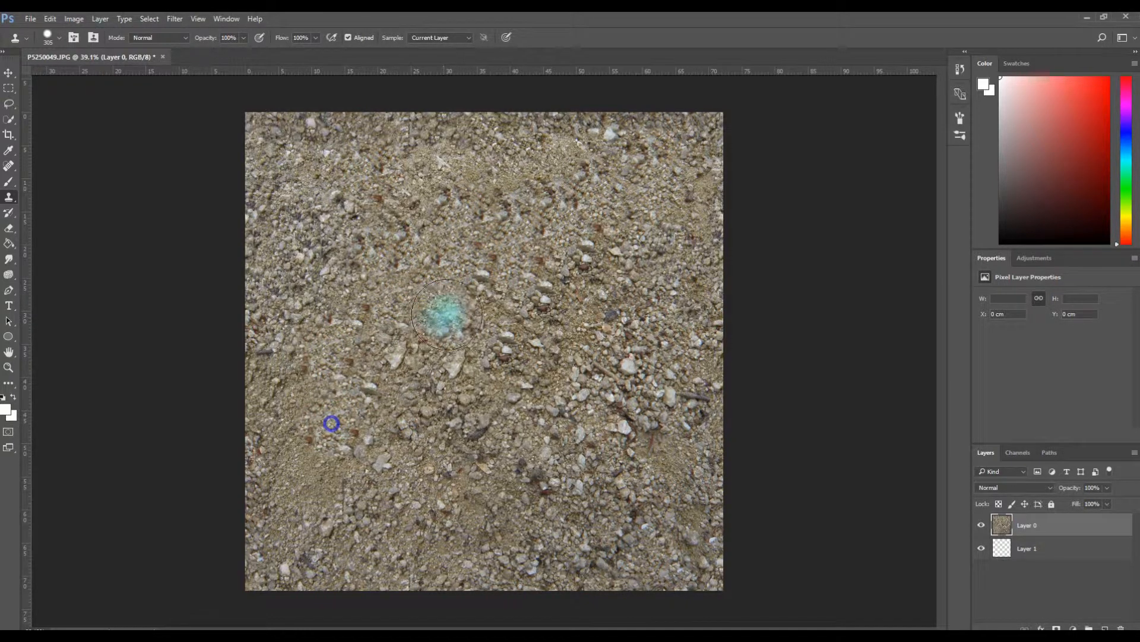
# Clone varied gravel over the central area, including the pale stones right of the centre
pyautogui.keyDown('alt'); pyautogui.click(526, 396); pyautogui.keyUp('alt')
pyautogui.click(379, 389)
pyautogui.keyDown('alt'); pyautogui.click(630, 303); pyautogui.keyUp('alt')
pyautogui.click(501, 273)
pyautogui.click(447, 319)
pyautogui.keyDown('alt'); pyautogui.click(652, 345); pyautogui.keyUp('alt')
pyautogui.click(516, 376)
pyautogui.click(594, 261)
# Clone gravel over the area below the centre and the large pale stone right of the centre
pyautogui.keyDown('alt'); pyautogui.click(603, 402); pyautogui.keyUp('alt')
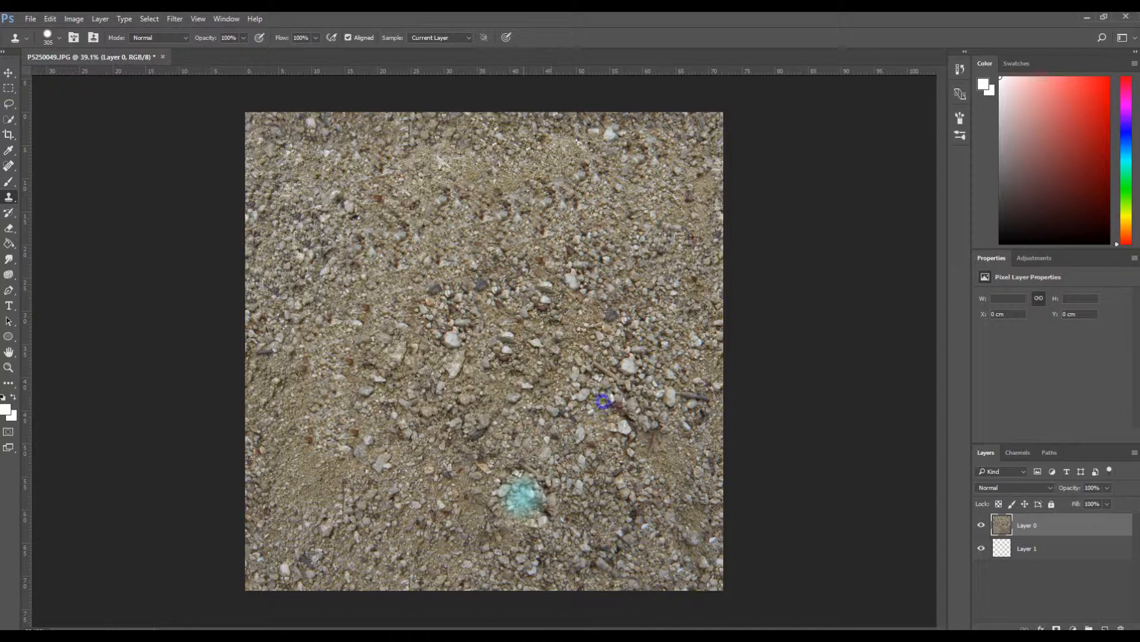
pyautogui.click(479, 509)
pyautogui.keyDown('alt'); pyautogui.click(601, 410); pyautogui.keyUp('alt')
pyautogui.click(641, 372)
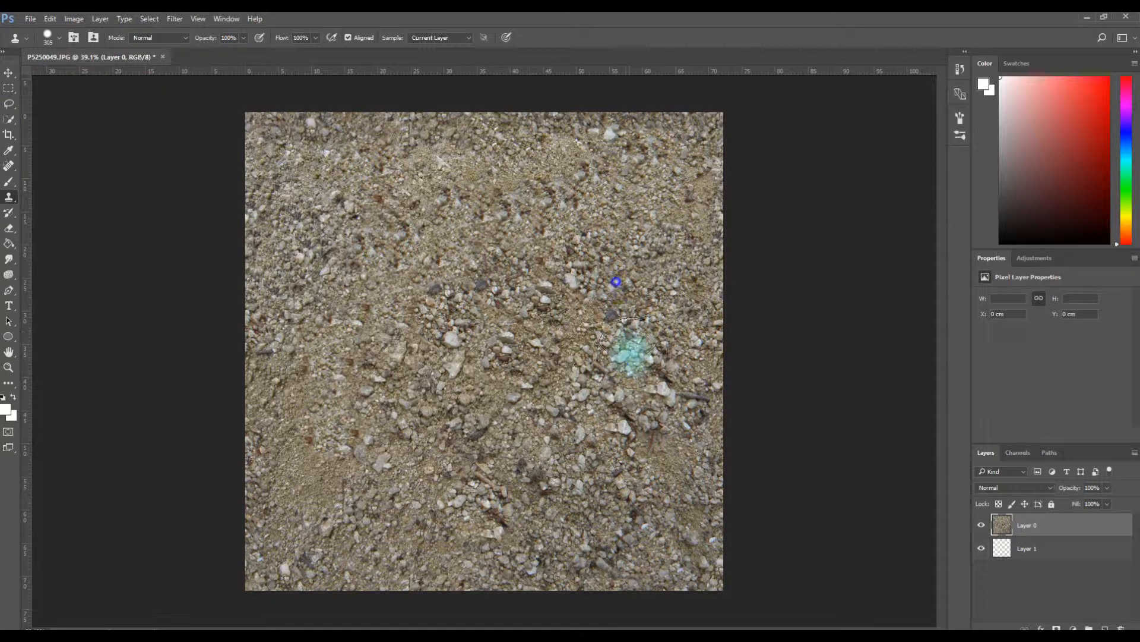
pyautogui.click(625, 364)
# Clone gravel over the sandy band and the pale blue stone in the upper right
pyautogui.keyDown('alt'); pyautogui.click(652, 220); pyautogui.keyUp('alt')
pyautogui.click(546, 169)
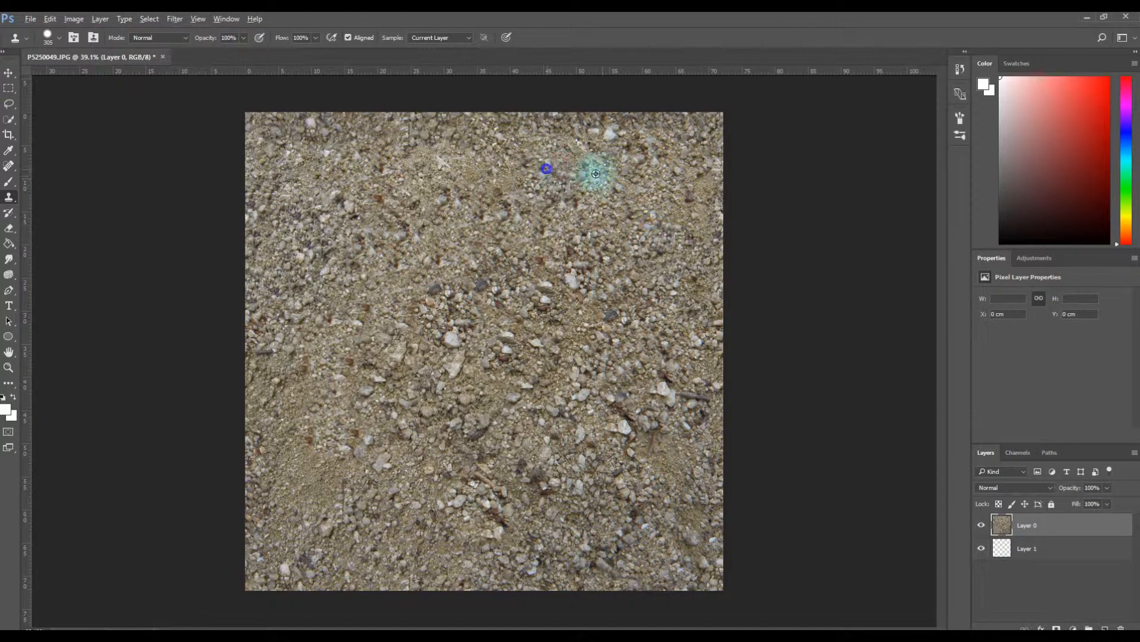
pyautogui.click(585, 158)
pyautogui.click(624, 157)
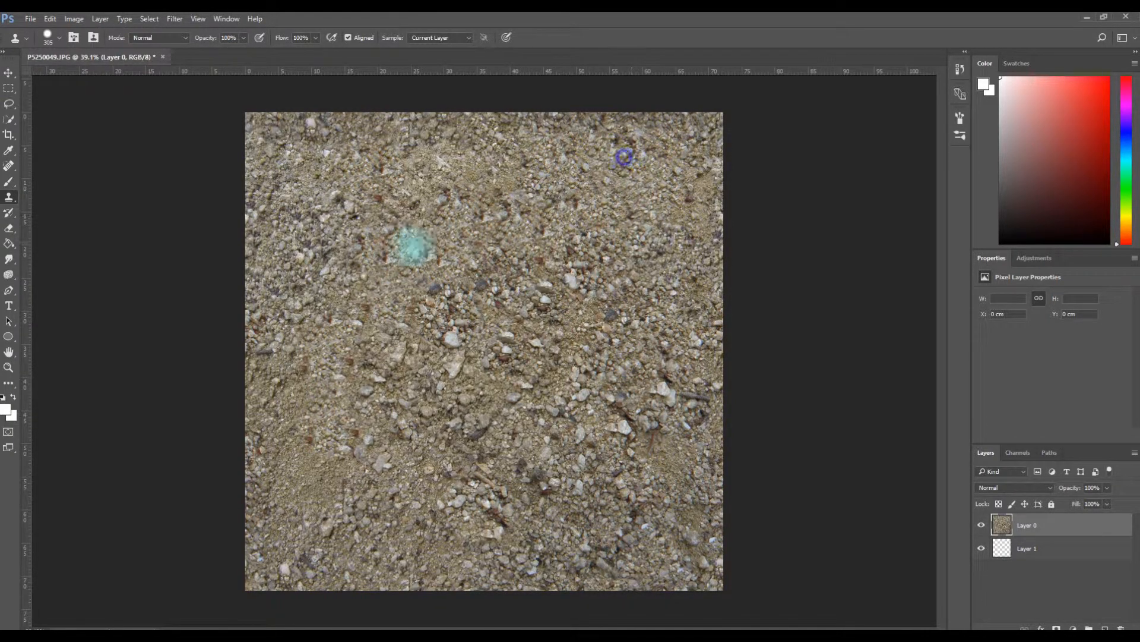
# Clone gravel over the sandy area in the upper left and the two dark stones above the centre
pyautogui.click(418, 157)
pyautogui.click(452, 305)
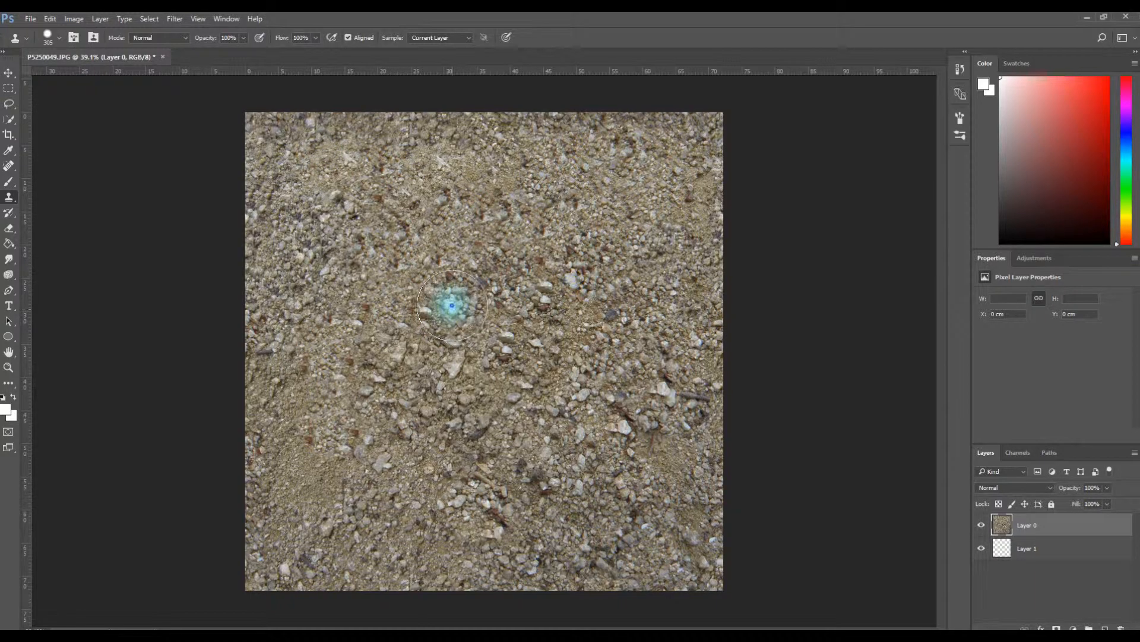
pyautogui.click(494, 304)
# Clone gravel over the pale stones left of the centre and the light stone in the lower left
pyautogui.keyDown('alt'); pyautogui.click(386, 236); pyautogui.keyUp('alt')
pyautogui.click(403, 372)
pyautogui.keyDown('alt'); pyautogui.click(339, 295); pyautogui.keyUp('alt')
pyautogui.click(376, 464)
pyautogui.keyDown('alt'); pyautogui.click(310, 458); pyautogui.keyUp('alt')
pyautogui.click(460, 371)
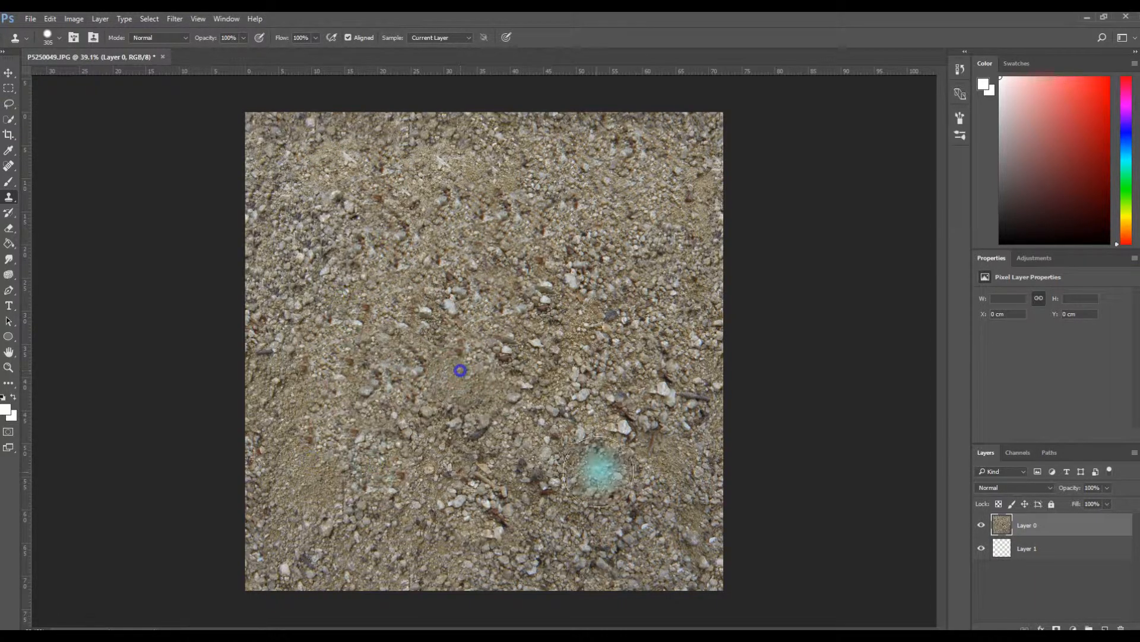
# Clone gravel over the twigs and pale stones right of the centre and the light stones just above the centre
pyautogui.keyDown('alt'); pyautogui.click(558, 472); pyautogui.keyUp('alt')
pyautogui.keyDown('alt'); pyautogui.click(661, 399); pyautogui.keyUp('alt')
pyautogui.click(535, 249)
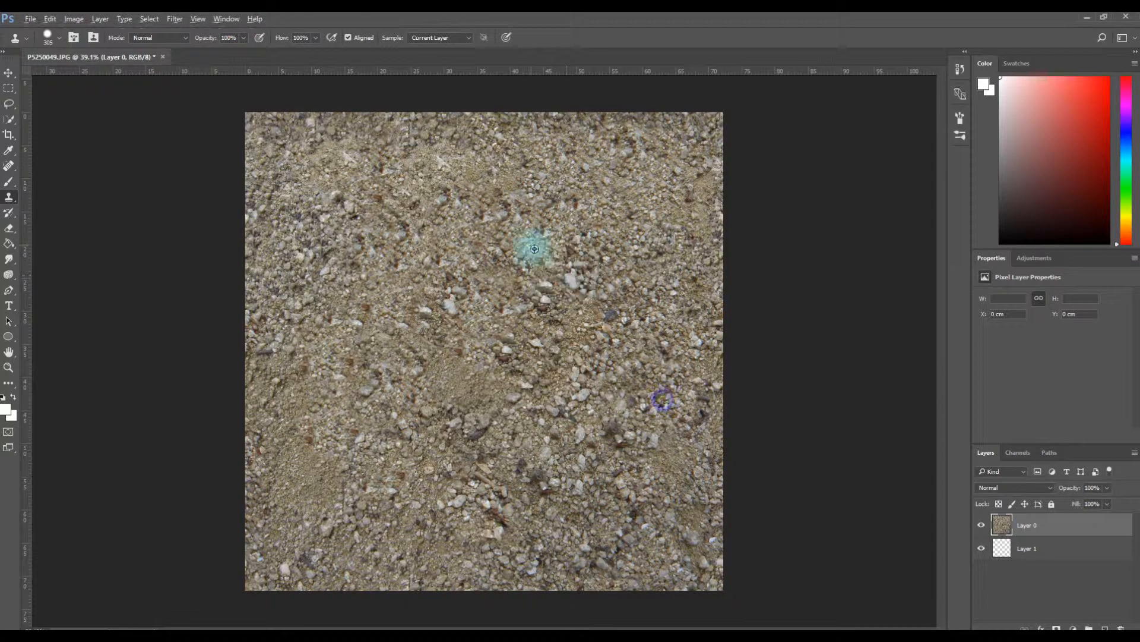
pyautogui.keyDown('alt'); pyautogui.click(560, 389); pyautogui.keyUp('alt')
pyautogui.click(516, 346)
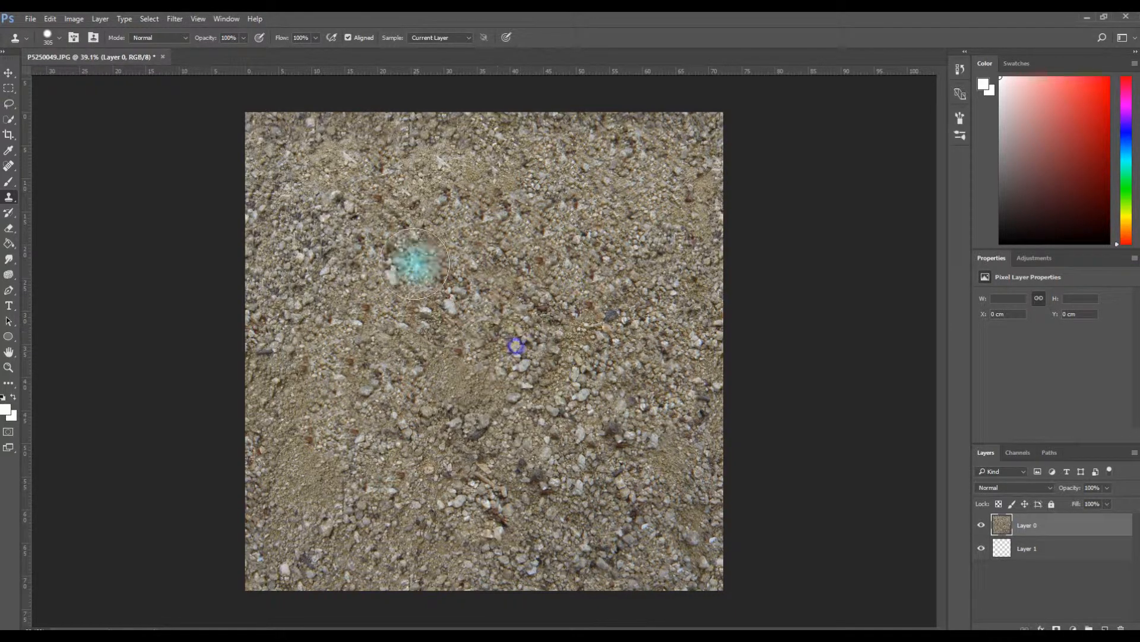
# Clone gravel over the pale stone above left of the centre and try covering the light stones just right of the centre
pyautogui.keyDown('alt'); pyautogui.click(369, 253); pyautogui.keyUp('alt')
pyautogui.keyDown('alt'); pyautogui.click(450, 312); pyautogui.keyUp('alt')
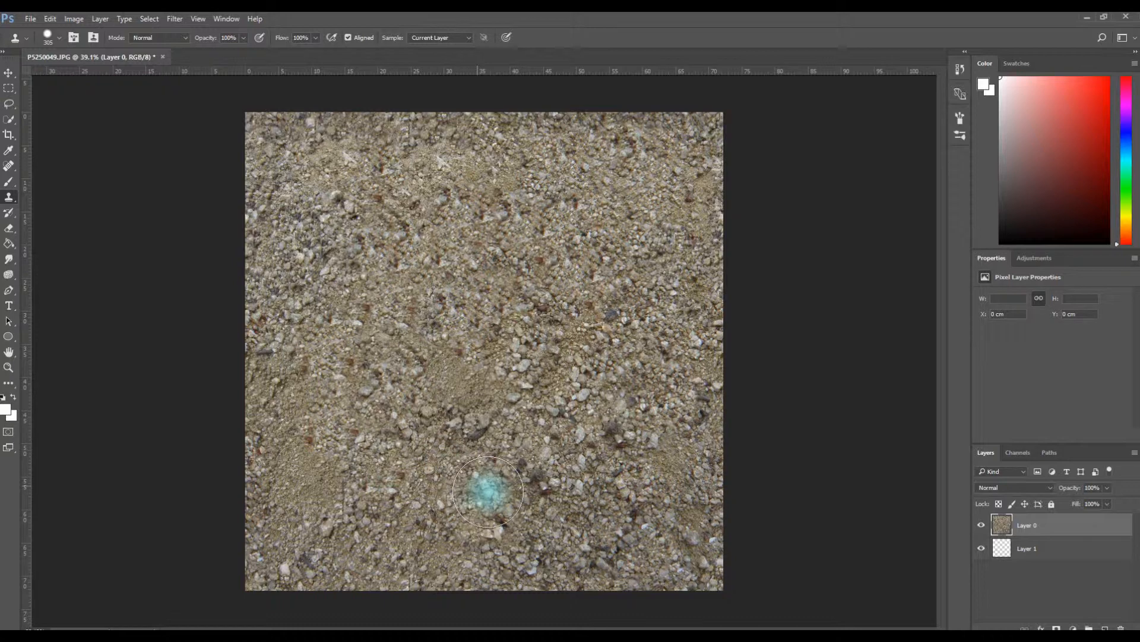
pyautogui.keyDown('alt'); pyautogui.click(611, 527); pyautogui.keyUp('alt')
pyautogui.click(521, 370)
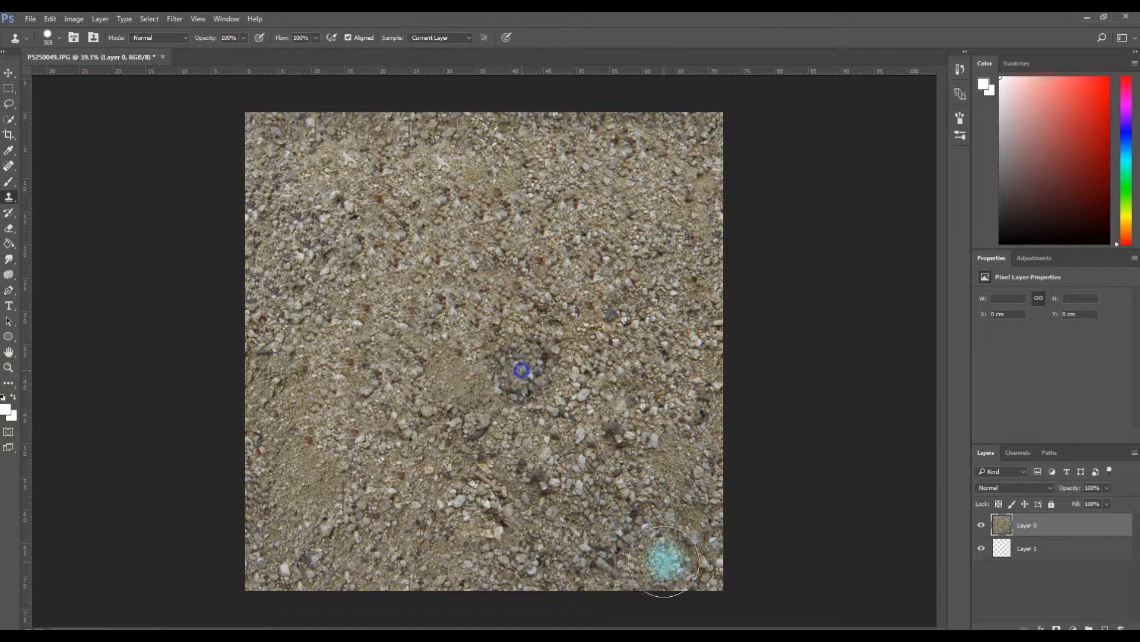
# Clone gravel over the dark patches and debris below right of the centre
pyautogui.keyDown('alt'); pyautogui.click(582, 402); pyautogui.keyUp('alt')
pyautogui.click(568, 507)
pyautogui.keyDown('alt'); pyautogui.click(579, 395); pyautogui.keyUp('alt')
pyautogui.click(536, 497)
pyautogui.keyDown('alt'); pyautogui.click(591, 396); pyautogui.keyUp('alt')
pyautogui.keyDown('alt'); pyautogui.click(619, 333); pyautogui.keyUp('alt')
pyautogui.click(635, 496)
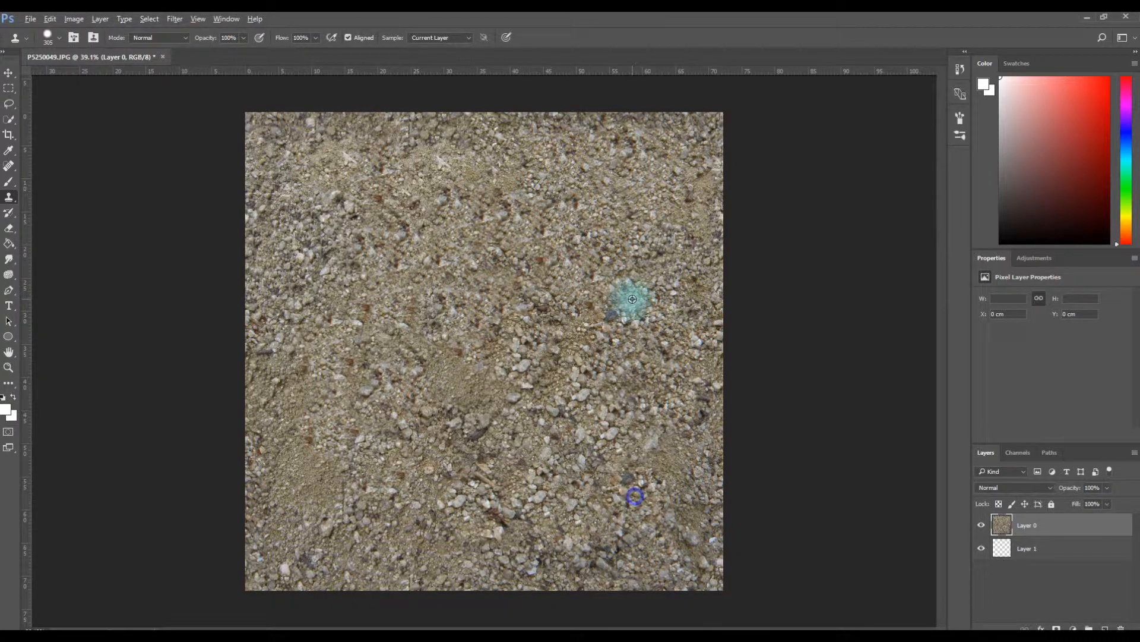
# Clone gravel over the dark stones near the lower edge and the dark twig below the centre
pyautogui.click(603, 553)
pyautogui.keyDown('alt'); pyautogui.click(587, 392); pyautogui.keyUp('alt')
pyautogui.click(494, 513)
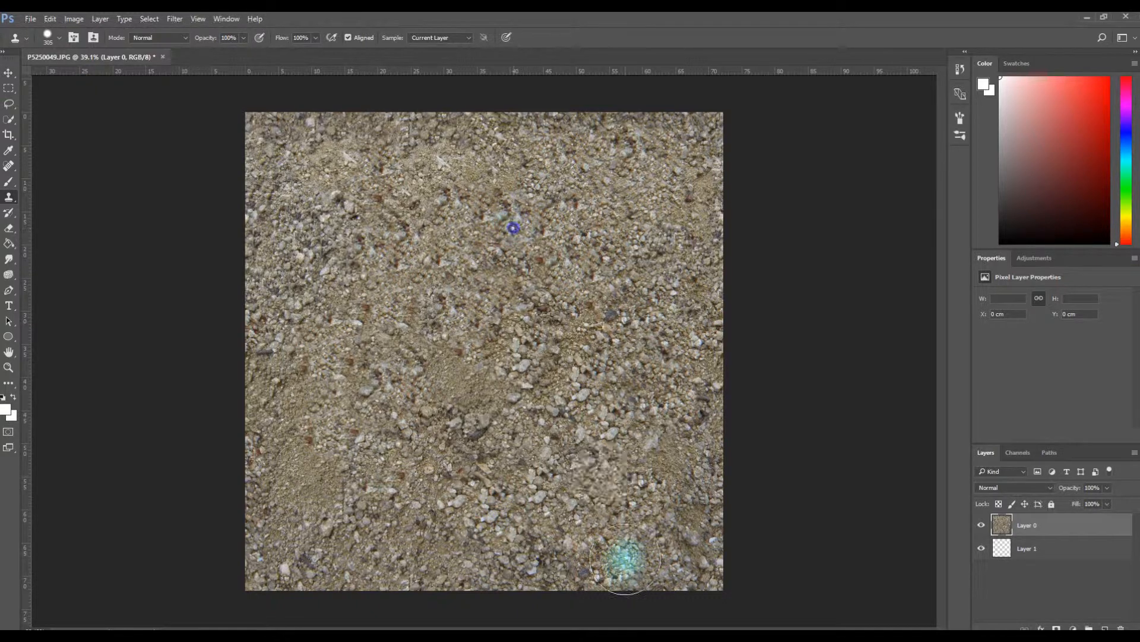
# Clone gravel over the dark stones just below the centre and the uneven patches along the lower middle
pyautogui.click(466, 450)
pyautogui.keyDown('alt'); pyautogui.click(340, 201); pyautogui.keyUp('alt')
pyautogui.click(540, 549)
pyautogui.keyDown('alt'); pyautogui.click(652, 213); pyautogui.keyUp('alt')
pyautogui.click(463, 542)
# Clone stony gravel over the smooth sandy area in the lower left of the texture
pyautogui.keyDown('alt'); pyautogui.click(636, 248); pyautogui.keyUp('alt')
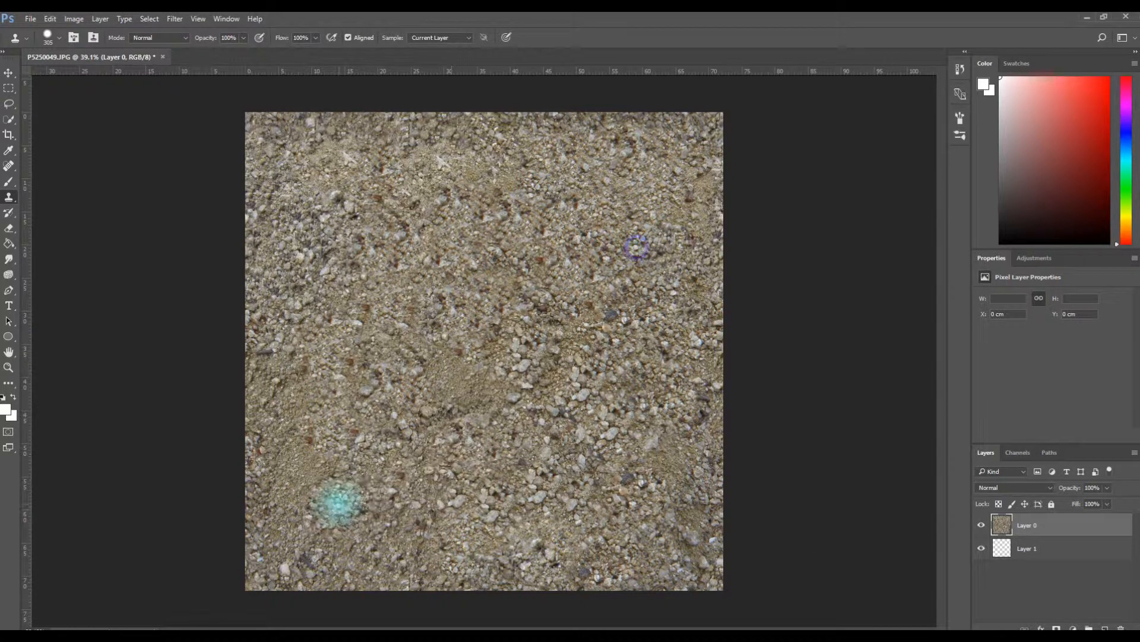
pyautogui.hotkey('ctrl', 'space')
pyautogui.moveTo(385, 443); pyautogui.dragTo(402, 449)
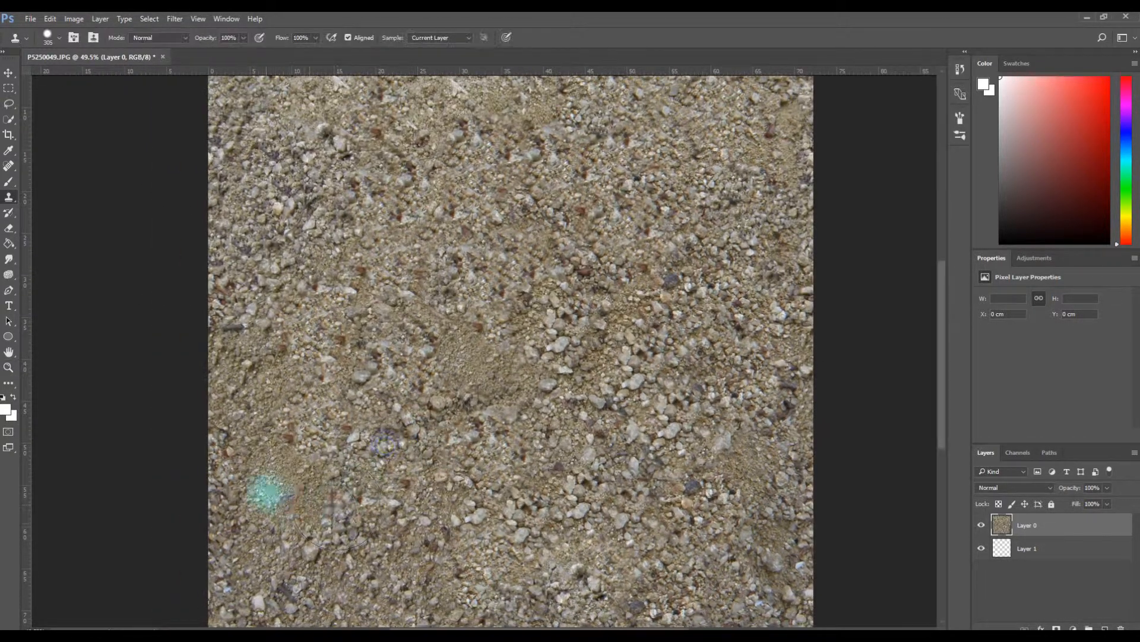
pyautogui.click(299, 491)
pyautogui.keyDown('alt'); pyautogui.click(688, 215); pyautogui.keyUp('alt')
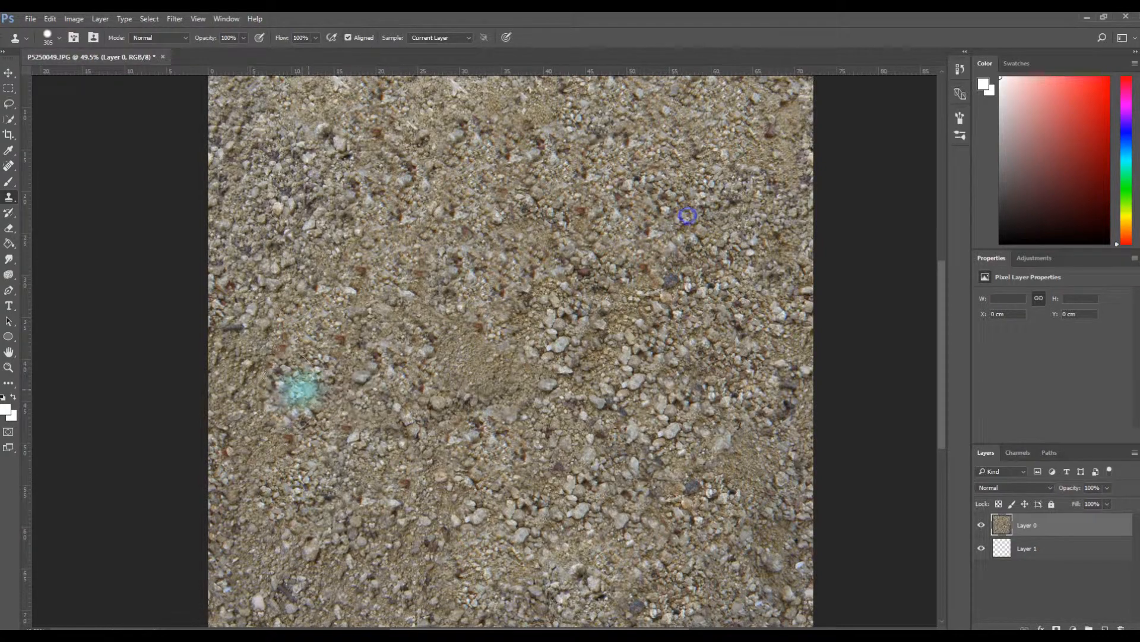
pyautogui.click(382, 241)
# Clone gravel over the smooth sandy patch at the centre and the pale stones beside it
pyautogui.hotkey('ctrl', 'space')
pyautogui.moveTo(538, 304)
pyautogui.mouseDown()
pyautogui.moveTo(533, 320)
pyautogui.moveTo(590, 319)
pyautogui.mouseUp()
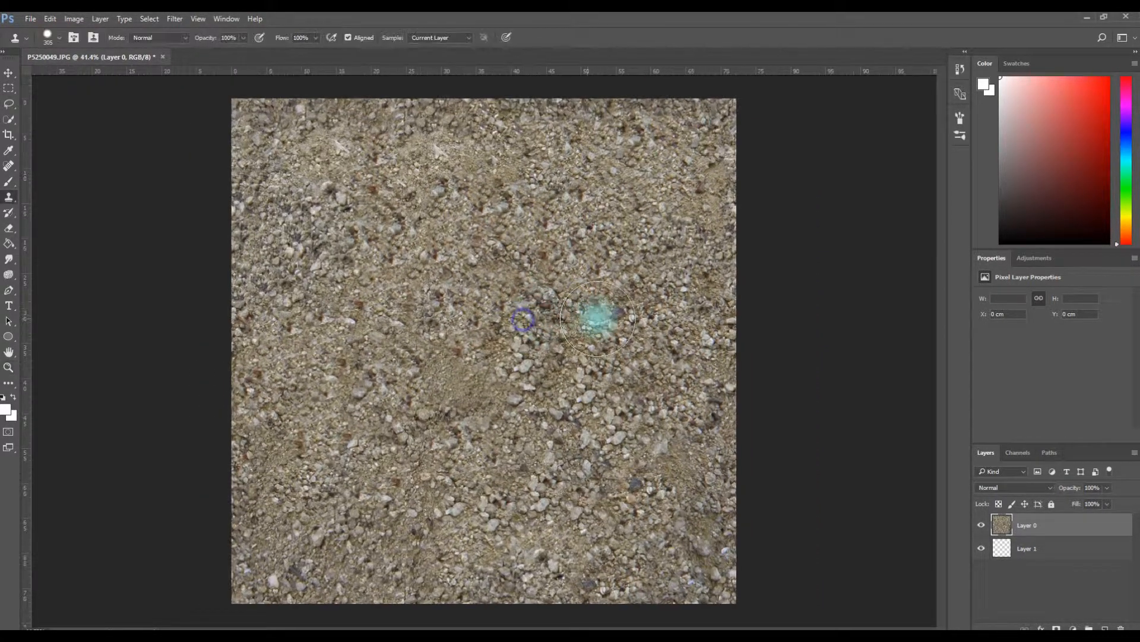
pyautogui.moveTo(478, 347); pyautogui.dragTo(451, 376)
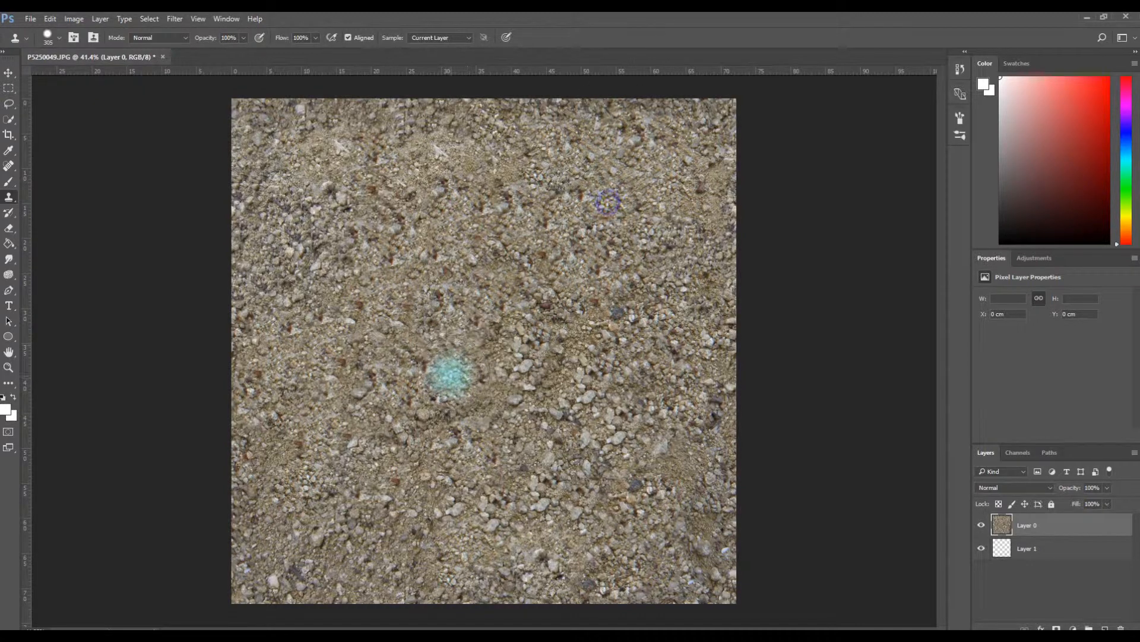
pyautogui.keyDown('alt'); pyautogui.click(633, 216); pyautogui.keyUp('alt')
pyautogui.moveTo(533, 349); pyautogui.dragTo(505, 361)
# Clone gravel from the upper right over the pale stones right of the centre and the sandy area in the lower right
pyautogui.keyDown('alt'); pyautogui.click(655, 207); pyautogui.keyUp('alt')
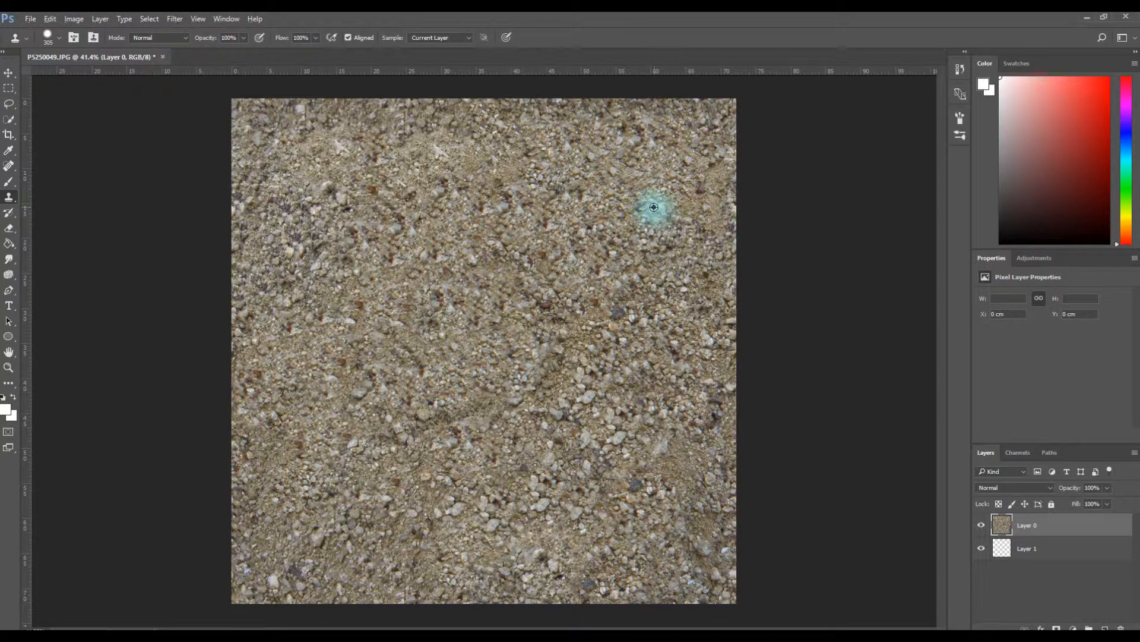
pyautogui.click(567, 383)
pyautogui.click(646, 390)
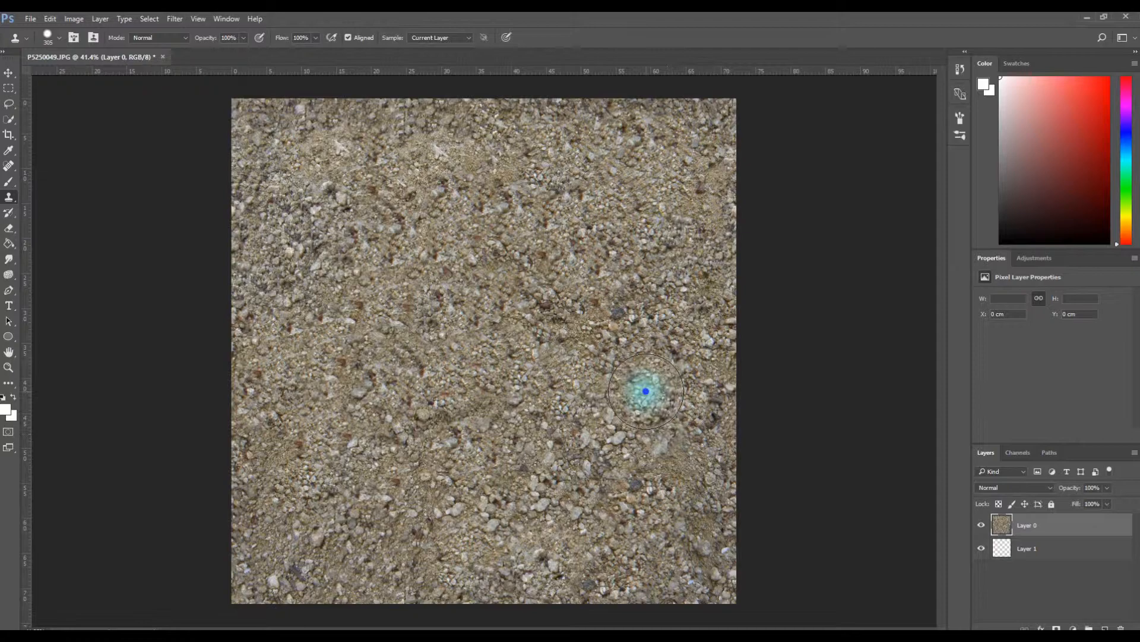
pyautogui.click(680, 473)
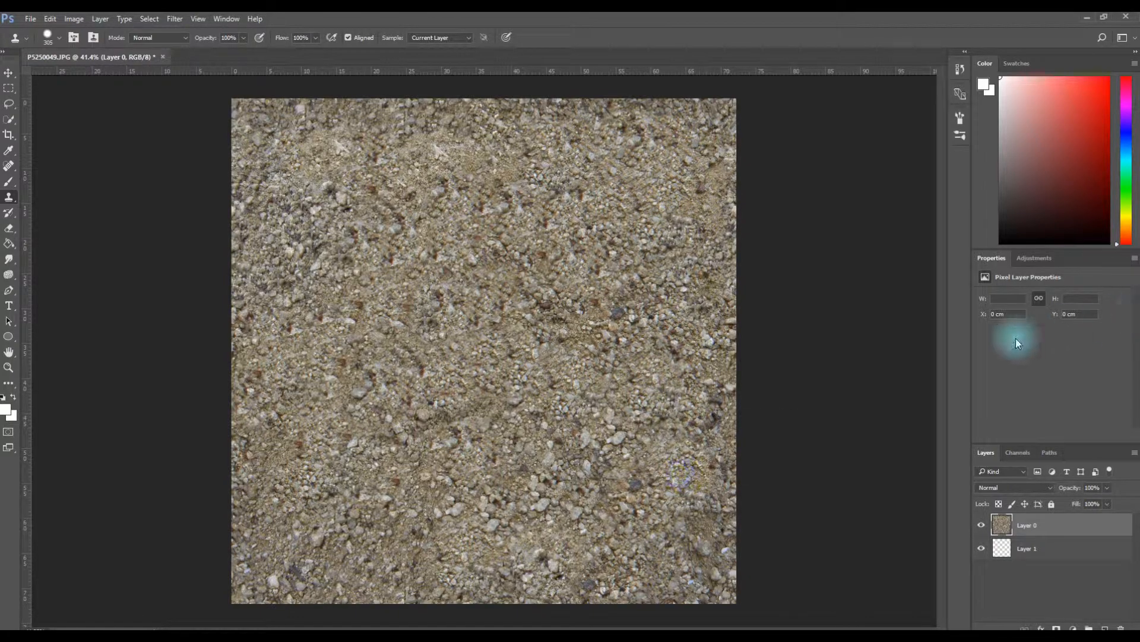
# Reduce the clone brush size and clone gravel over the small reddish stones above right of the centre
pyautogui.press('z')
pyautogui.keyDown('alt'); pyautogui.click(689, 345); pyautogui.keyUp('alt')
pyautogui.moveTo(685, 346); pyautogui.dragTo(574, 314)
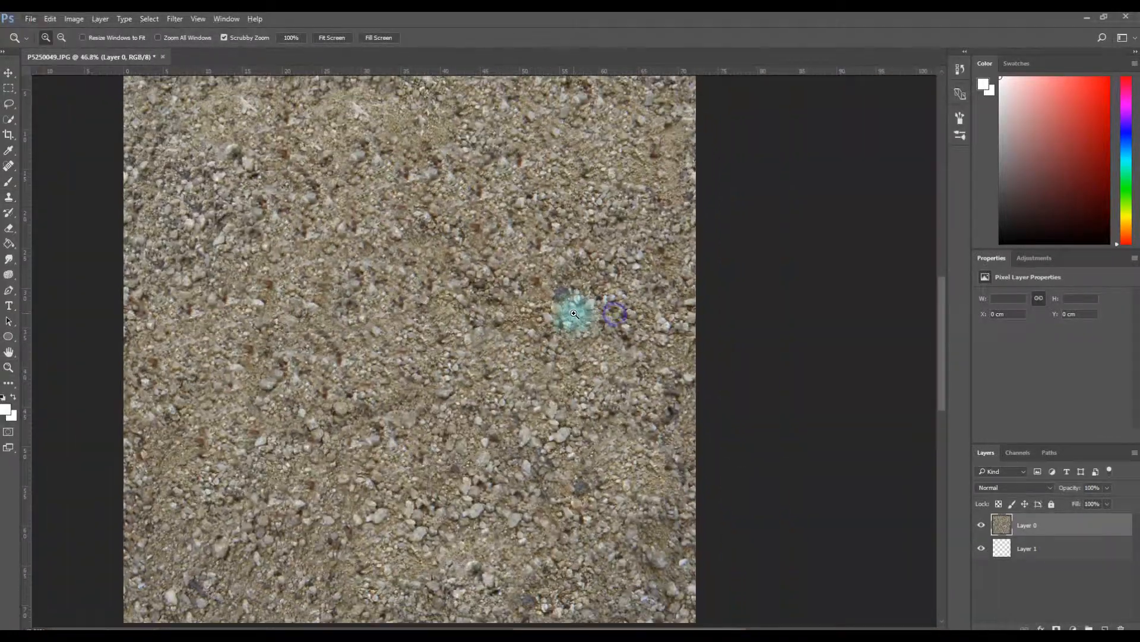
pyautogui.moveTo(518, 262); pyautogui.dragTo(555, 279)
pyautogui.press('s')
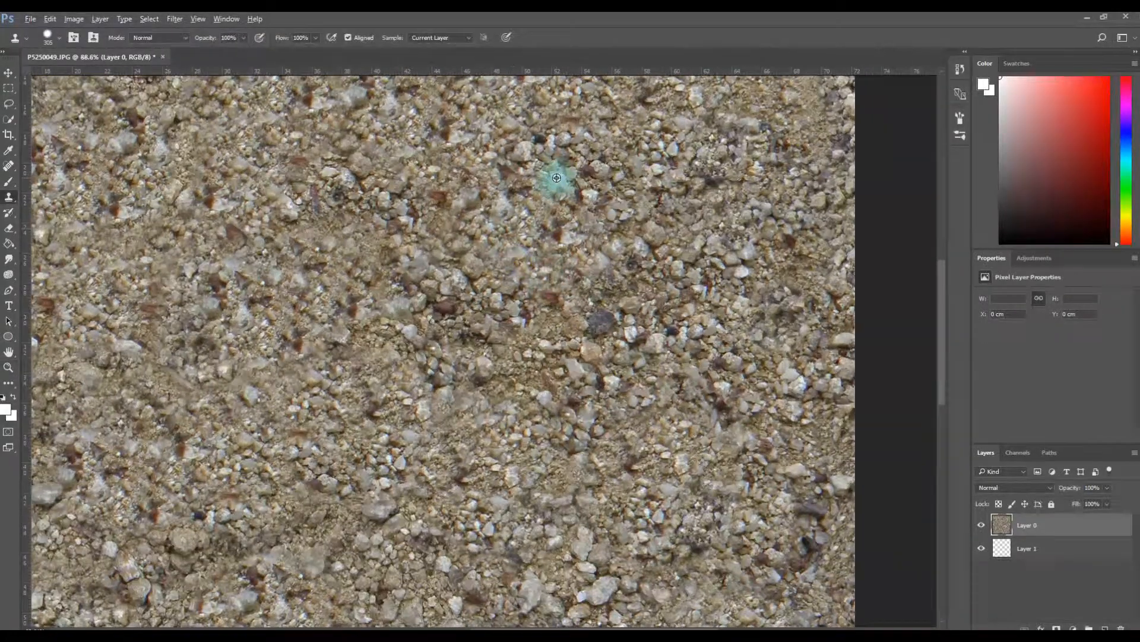
pyautogui.rightClick(559, 232)
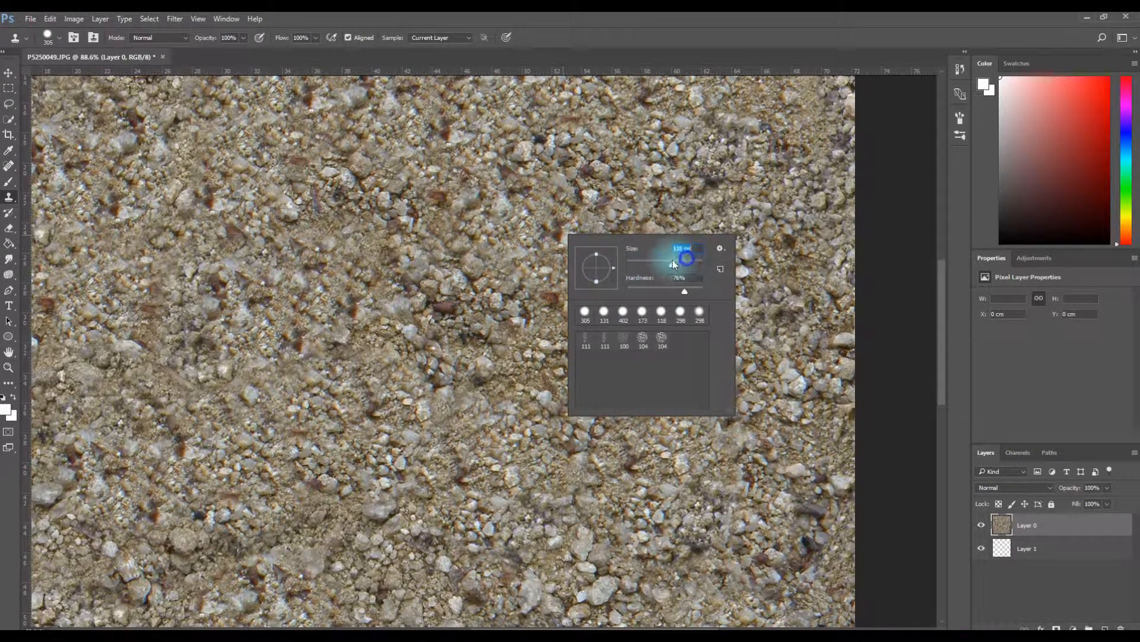
pyautogui.keyDown('alt'); pyautogui.click(530, 180); pyautogui.keyUp('alt')
pyautogui.click(431, 199)
pyautogui.keyDown('alt'); pyautogui.click(558, 215); pyautogui.keyUp('alt')
pyautogui.moveTo(432, 316); pyautogui.dragTo(432, 299)
# Clone gravel over the remaining reddish pebbles and dark stones scattered across the texture
pyautogui.moveTo(300, 210); pyautogui.dragTo(598, 246)
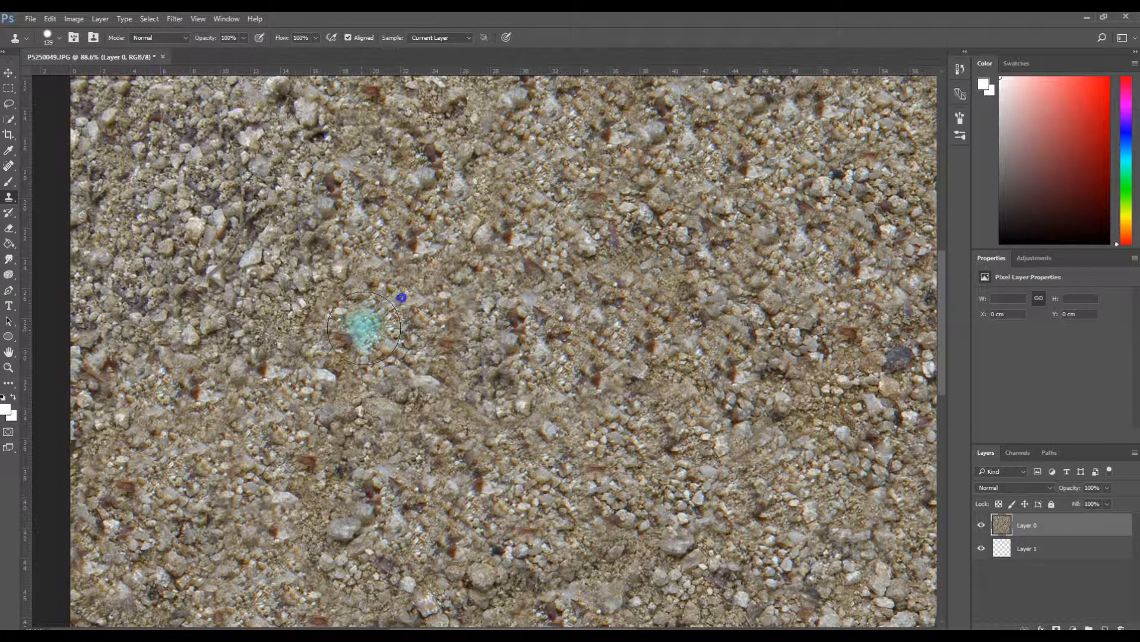
pyautogui.scroll(-4, 623, 353)
pyautogui.scroll(2, 636, 350)
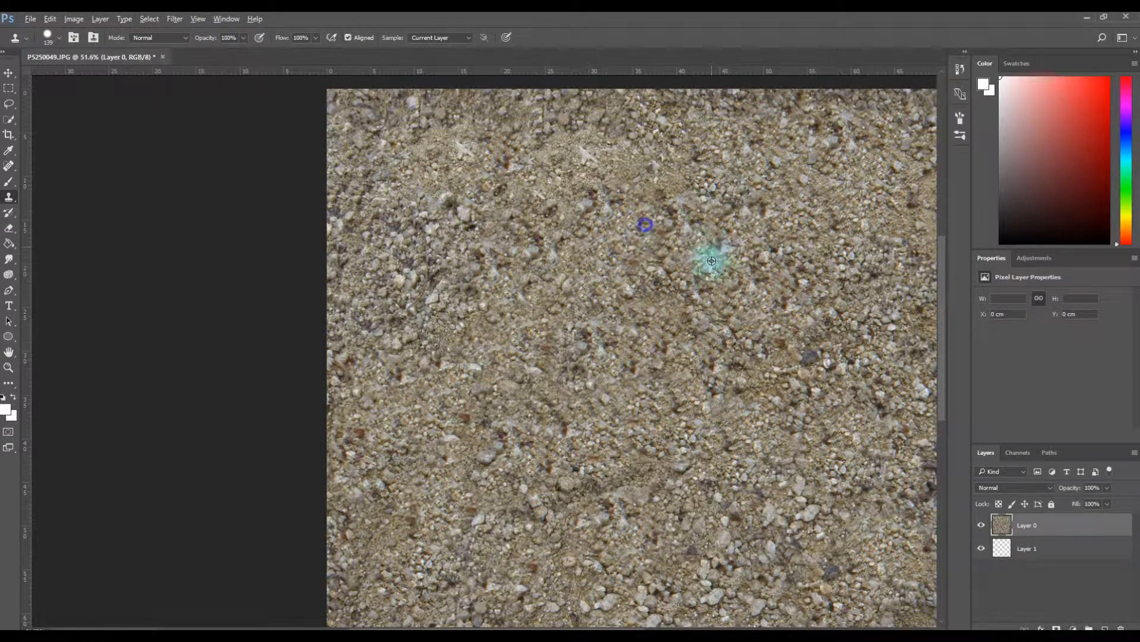
pyautogui.moveTo(797, 350); pyautogui.dragTo(736, 329)
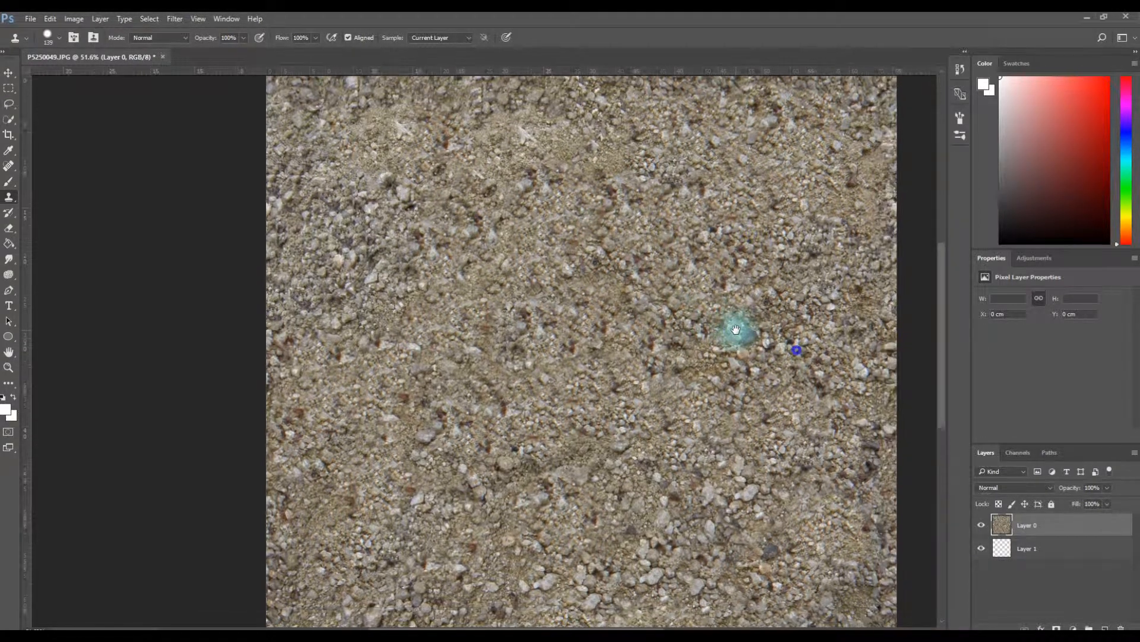
pyautogui.moveTo(536, 324); pyautogui.dragTo(565, 313)
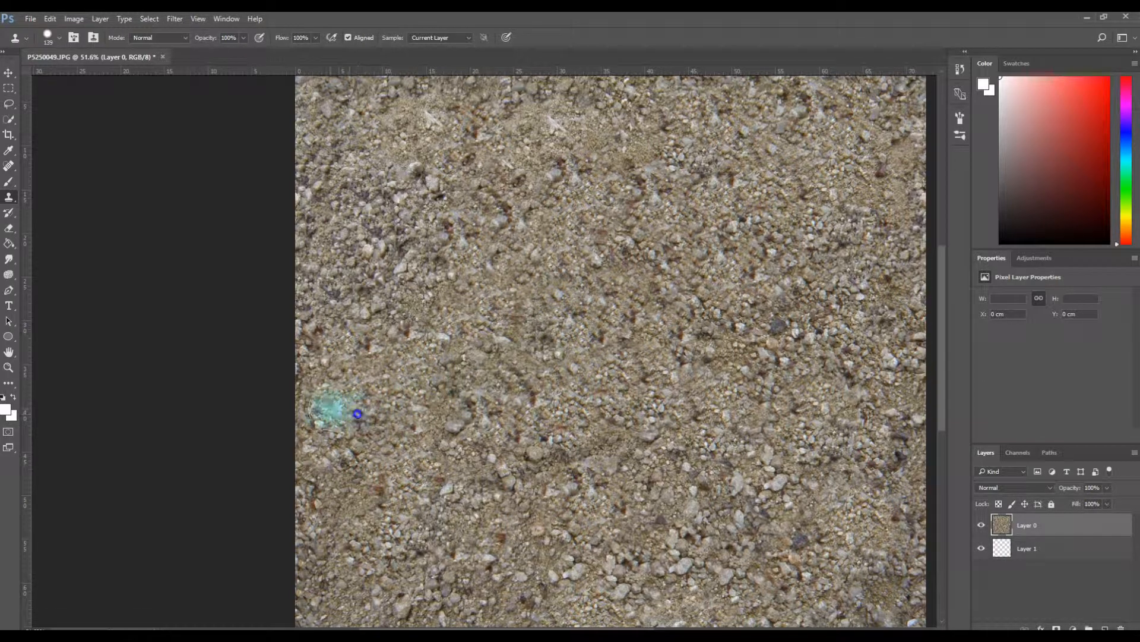
pyautogui.moveTo(467, 330); pyautogui.dragTo(465, 228)
pyautogui.moveTo(661, 367); pyautogui.dragTo(635, 366)
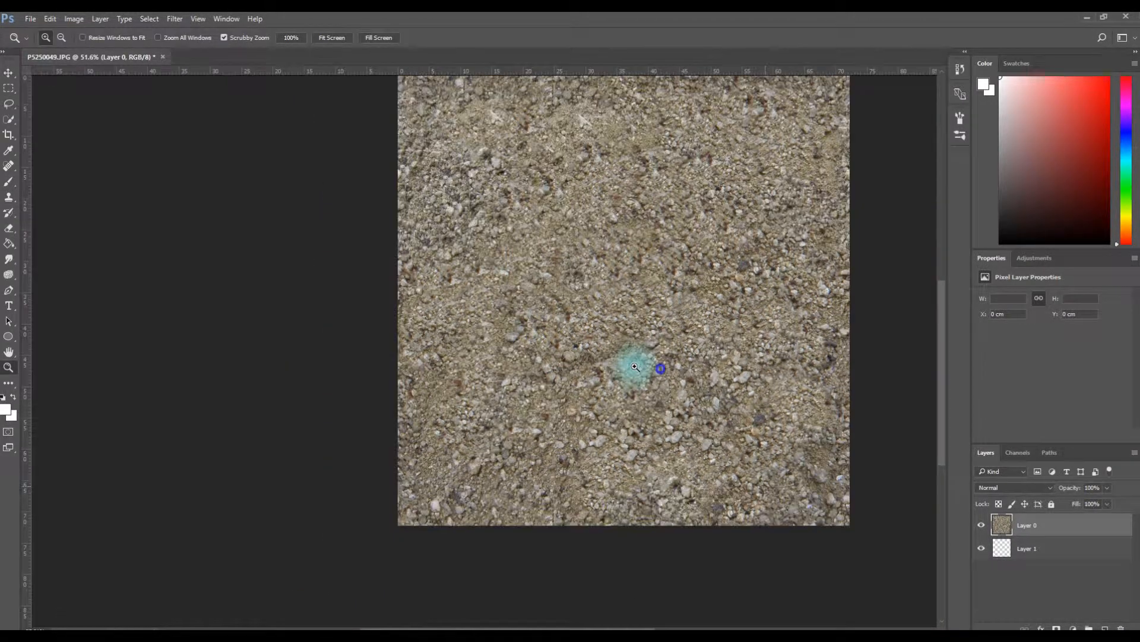
pyautogui.keyDown('alt'); pyautogui.click(626, 332); pyautogui.keyUp('alt')
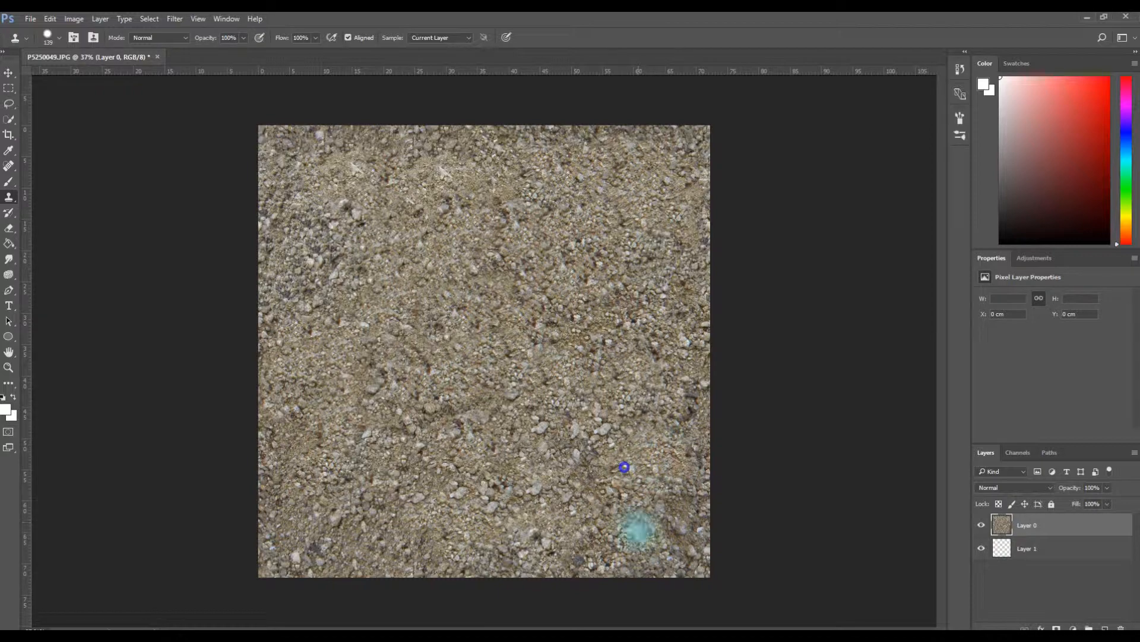
# Apply a Shadows/Highlights adjustment to the gravel layer with shadows at 100% and highlights at 0%
pyautogui.press('z')
pyautogui.moveTo(657, 341)
pyautogui.mouseDown()
pyautogui.moveTo(629, 346)
pyautogui.moveTo(651, 346)
pyautogui.moveTo(643, 353)
pyautogui.moveTo(611, 336)
pyautogui.mouseUp()
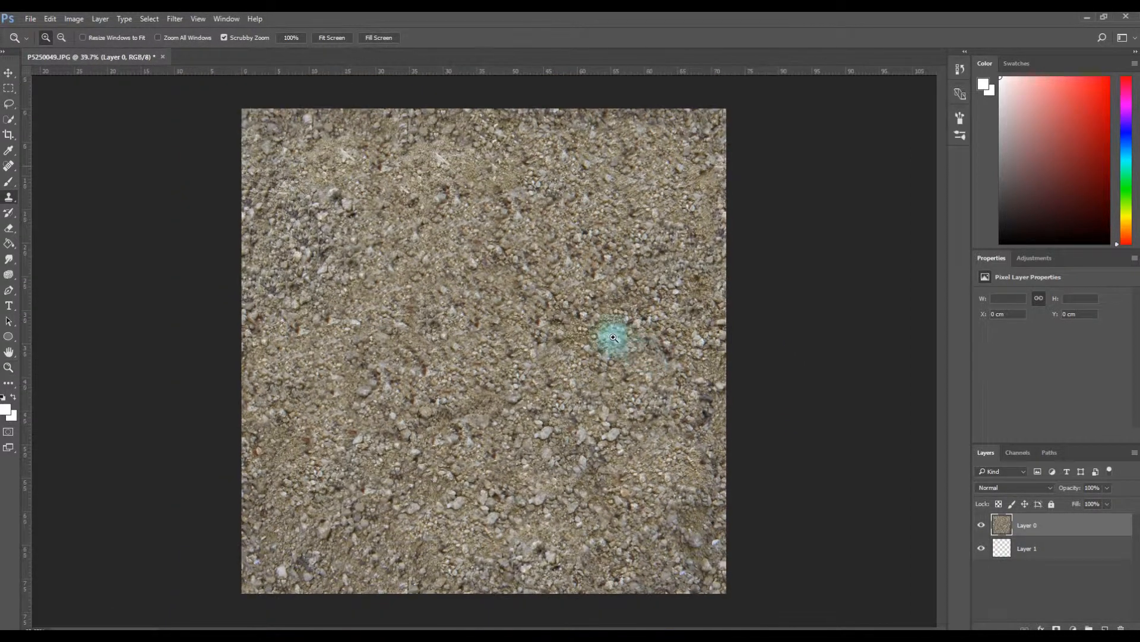
pyautogui.press('s')
pyautogui.click(86, 20)
pyautogui.moveTo(88, 51)
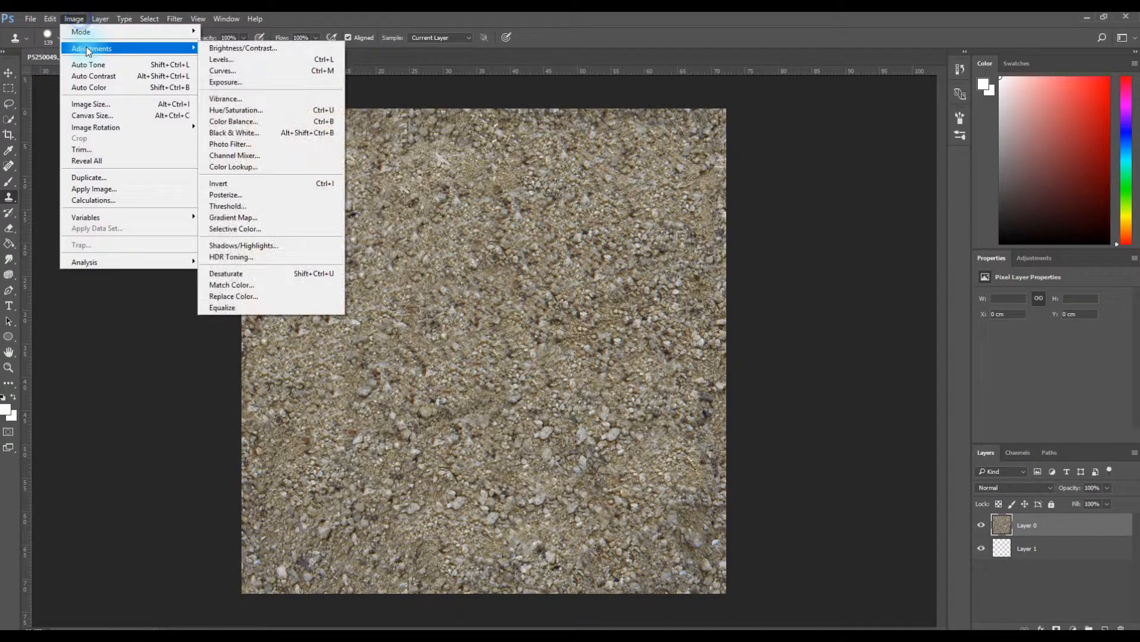
pyautogui.click(243, 247)
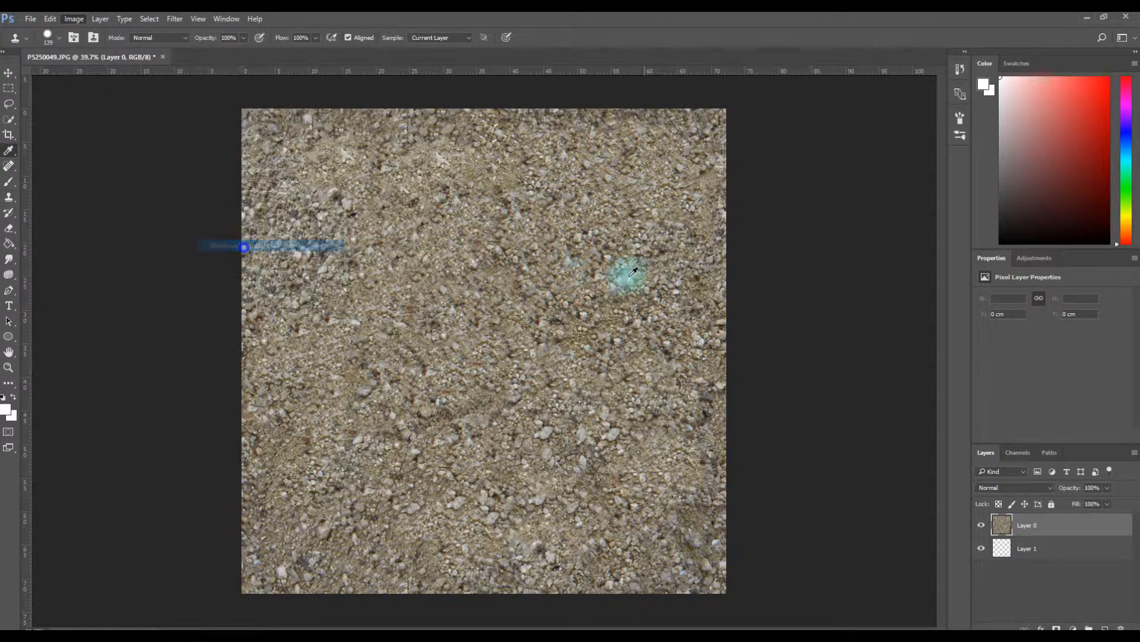
pyautogui.moveTo(830, 219); pyautogui.dragTo(881, 233)
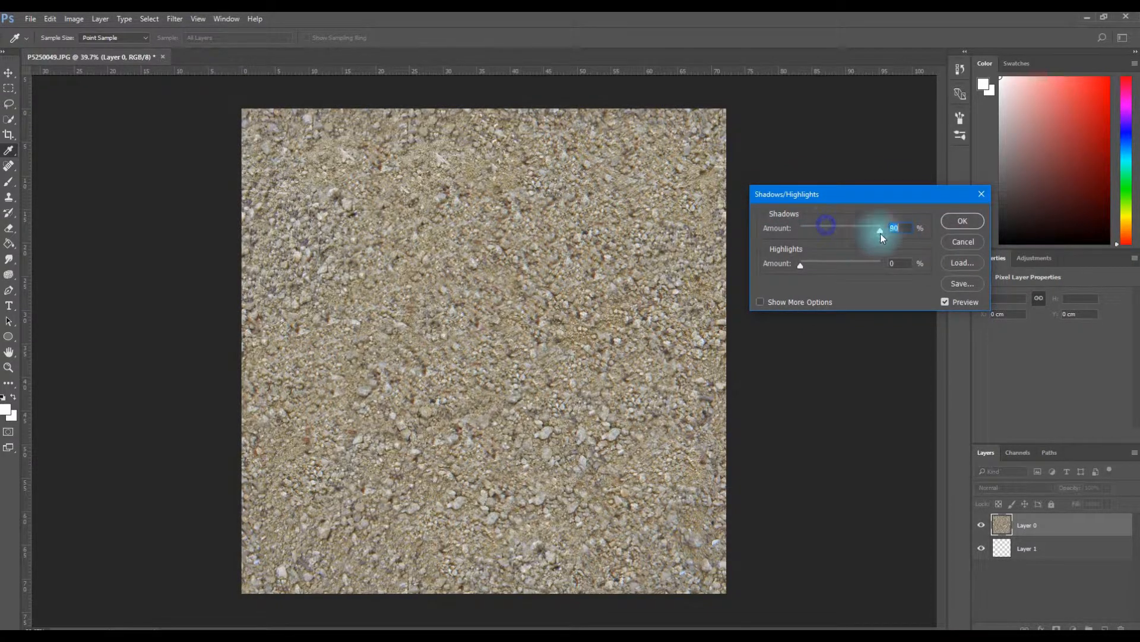
pyautogui.moveTo(831, 261); pyautogui.dragTo(743, 269)
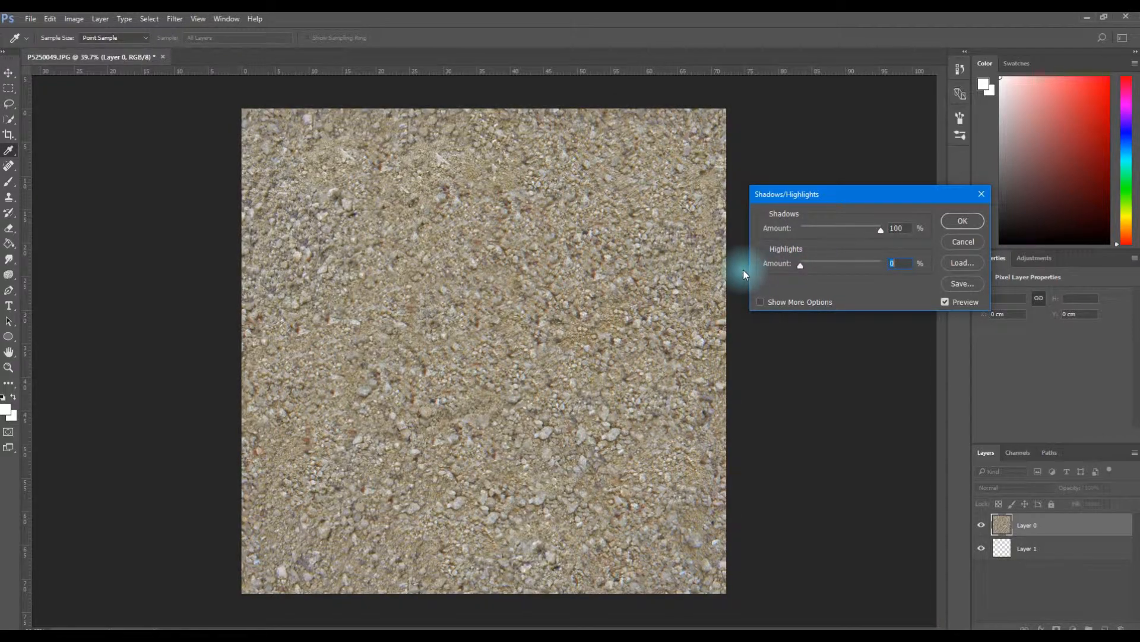
pyautogui.click(957, 224)
# Apply a Brightness/Contrast adjustment to the gravel layer with brightness -2 and contrast about -29
pyautogui.press('z')
pyautogui.moveTo(540, 290)
pyautogui.mouseDown()
pyautogui.moveTo(590, 300)
pyautogui.moveTo(509, 298)
pyautogui.moveTo(539, 300)
pyautogui.moveTo(520, 300)
pyautogui.mouseUp()
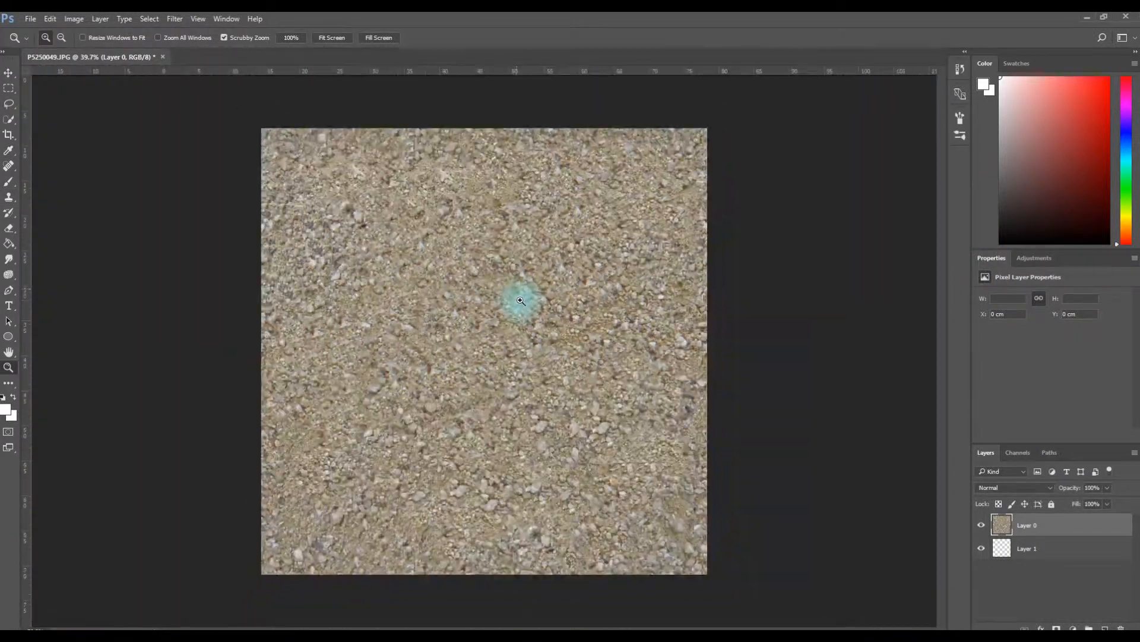
pyautogui.press('s')
pyautogui.click(74, 18)
pyautogui.moveTo(94, 54)
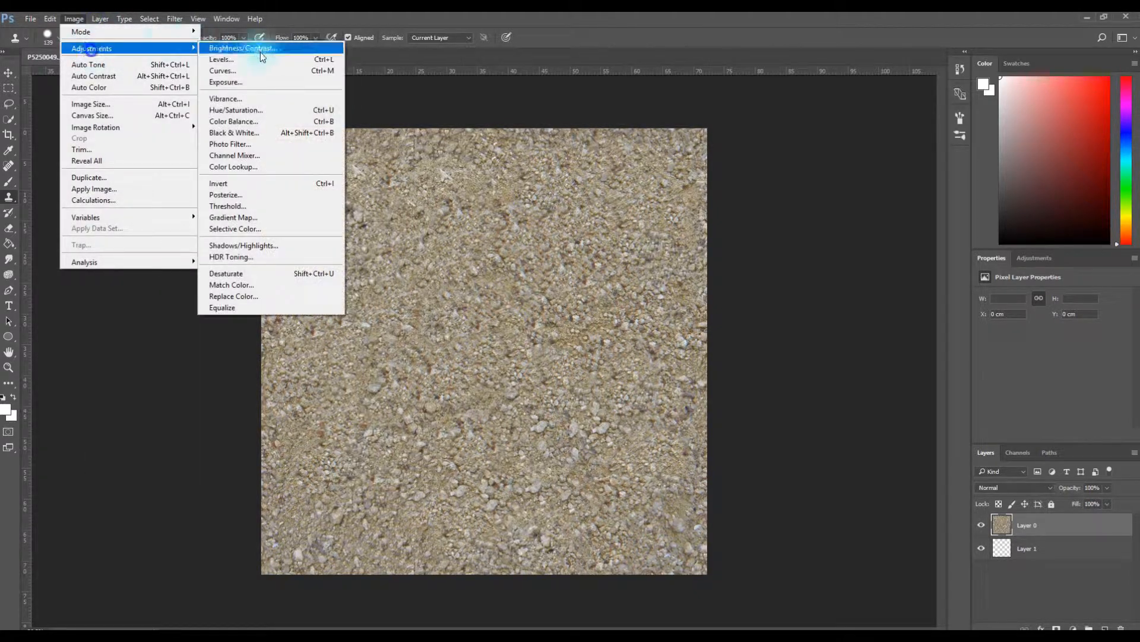
pyautogui.click(259, 53)
pyautogui.moveTo(648, 197); pyautogui.dragTo(597, 231)
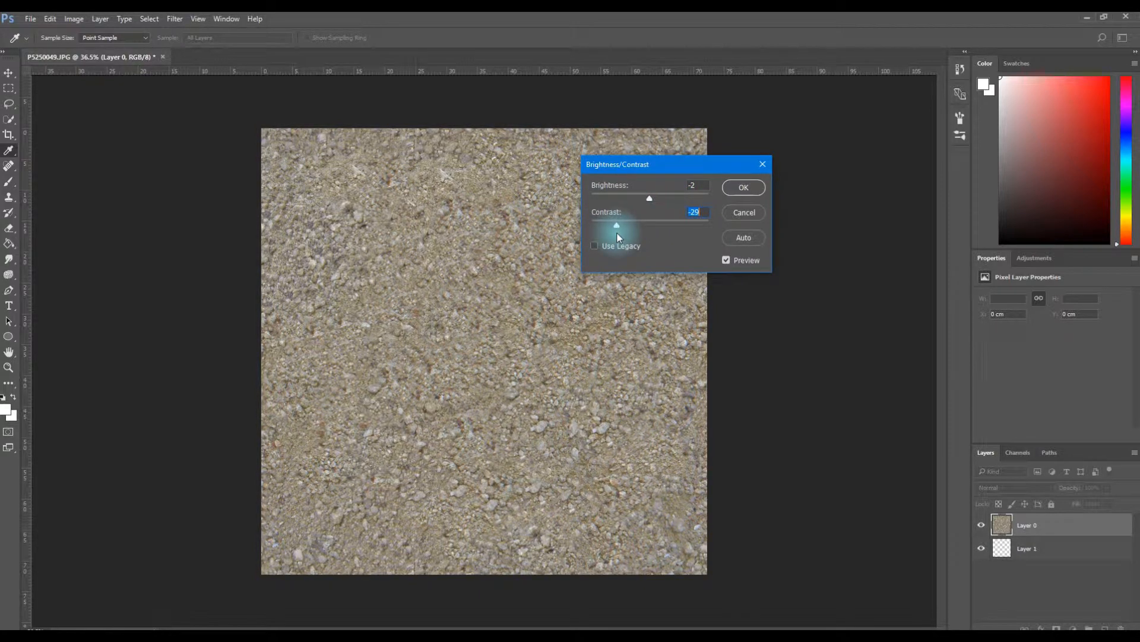
pyautogui.click(739, 189)
# Examine the adjusted gravel texture at several magnifications for remaining conspicuous stones and uneven tones
pyautogui.moveTo(494, 273)
pyautogui.mouseDown()
pyautogui.moveTo(598, 297)
pyautogui.moveTo(509, 318)
pyautogui.mouseUp()
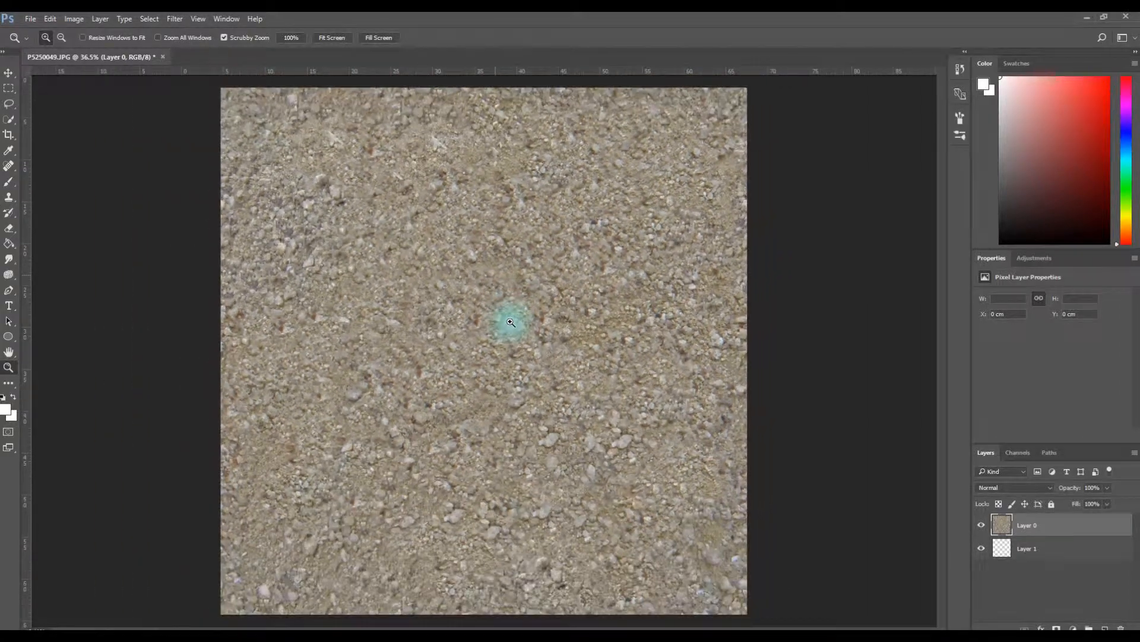
pyautogui.press('s')
pyautogui.press('z')
pyautogui.moveTo(660, 329); pyautogui.dragTo(641, 318)
pyautogui.press('s')
pyautogui.press('z')
pyautogui.moveTo(448, 257); pyautogui.dragTo(450, 283)
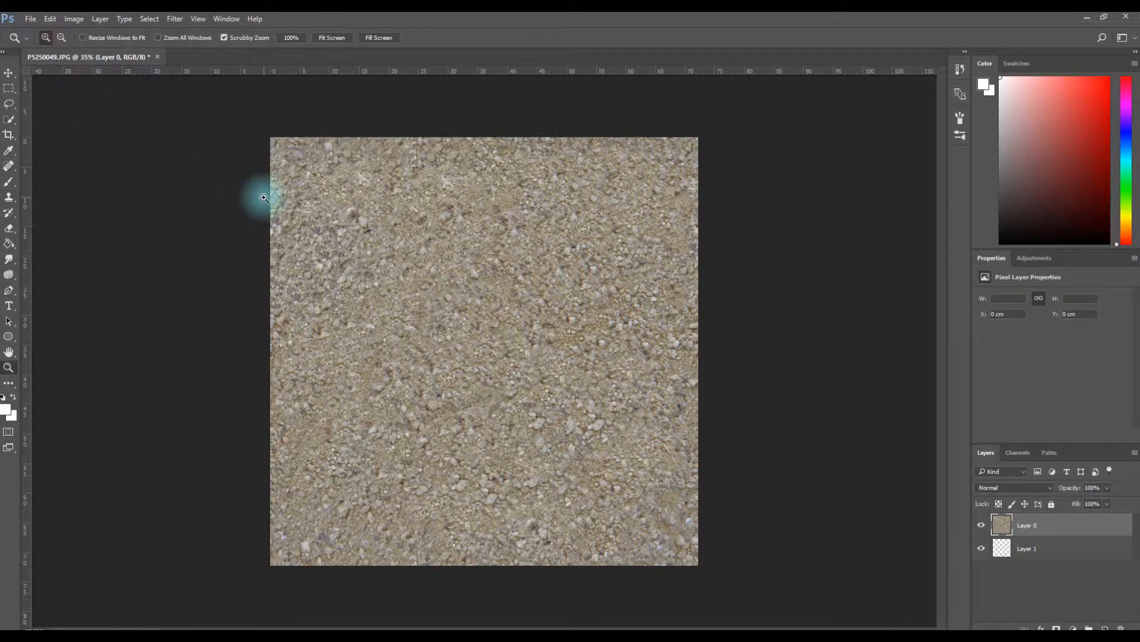
pyautogui.click(264, 198)
pyautogui.moveTo(264, 198); pyautogui.dragTo(258, 195)
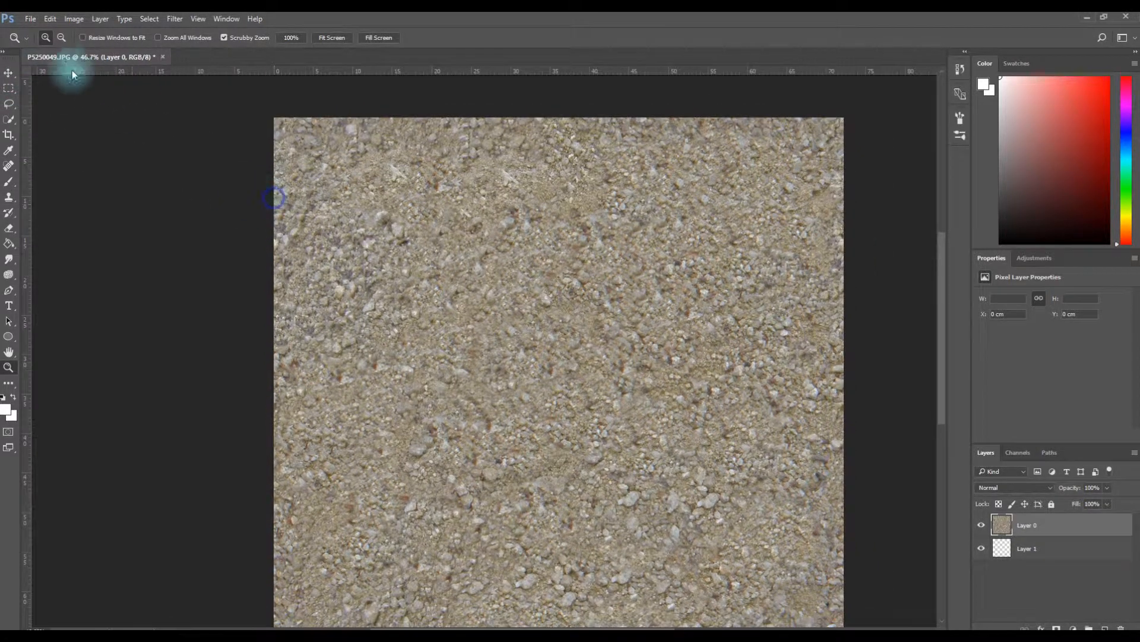
pyautogui.click(57, 19)
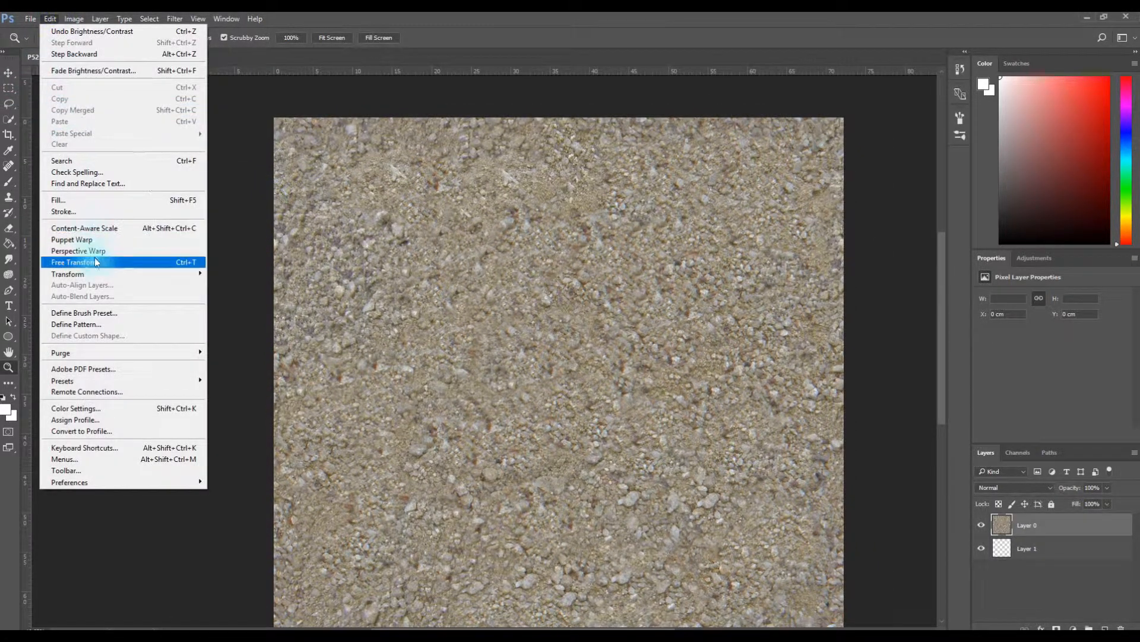
# Define the gravel texture as a pattern named P5250049.JPG and create a new white 4096 by 4096 pixel document at 300 pixels/inch
pyautogui.click(98, 325)
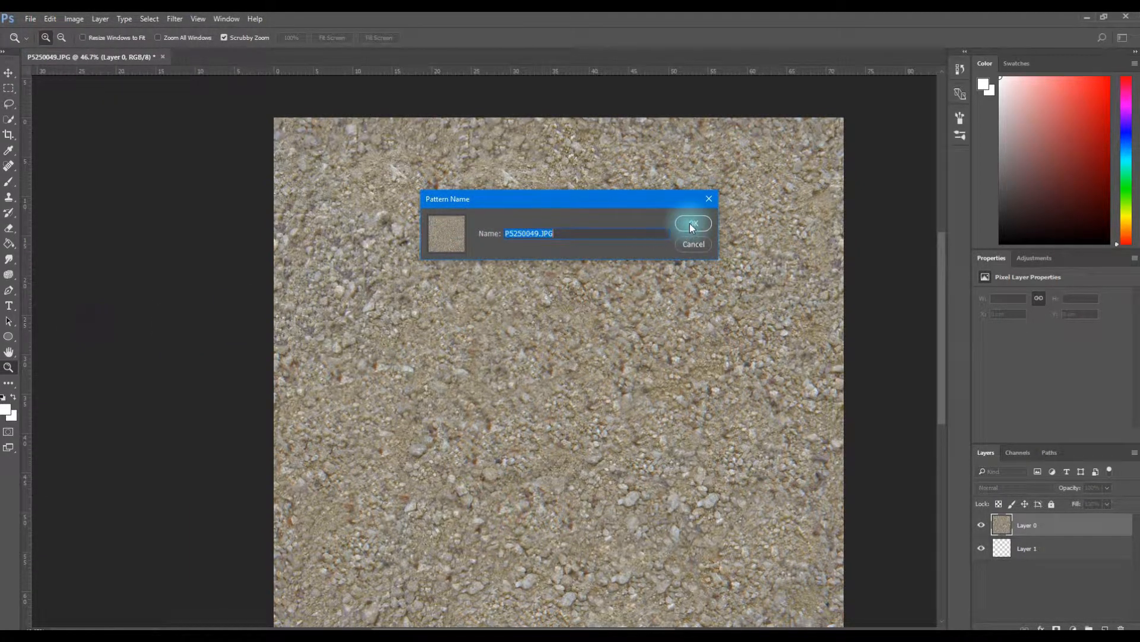
pyautogui.click(692, 224)
pyautogui.click(29, 19)
pyautogui.click(53, 33)
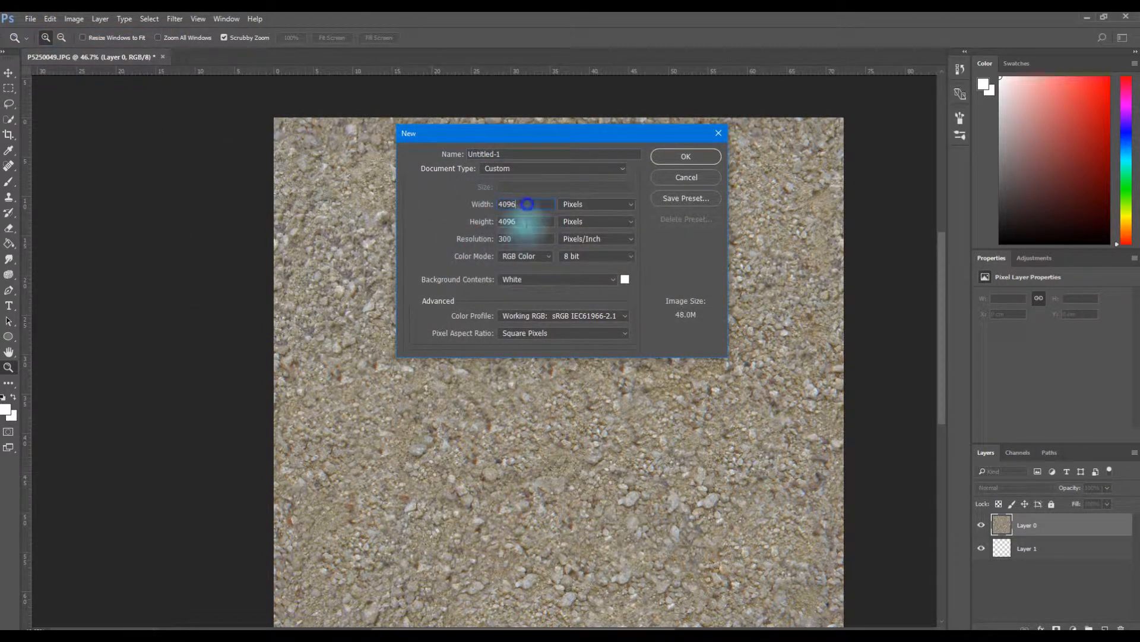
pyautogui.click(520, 207)
pyautogui.doubleClick(526, 206)
pyautogui.click(678, 154)
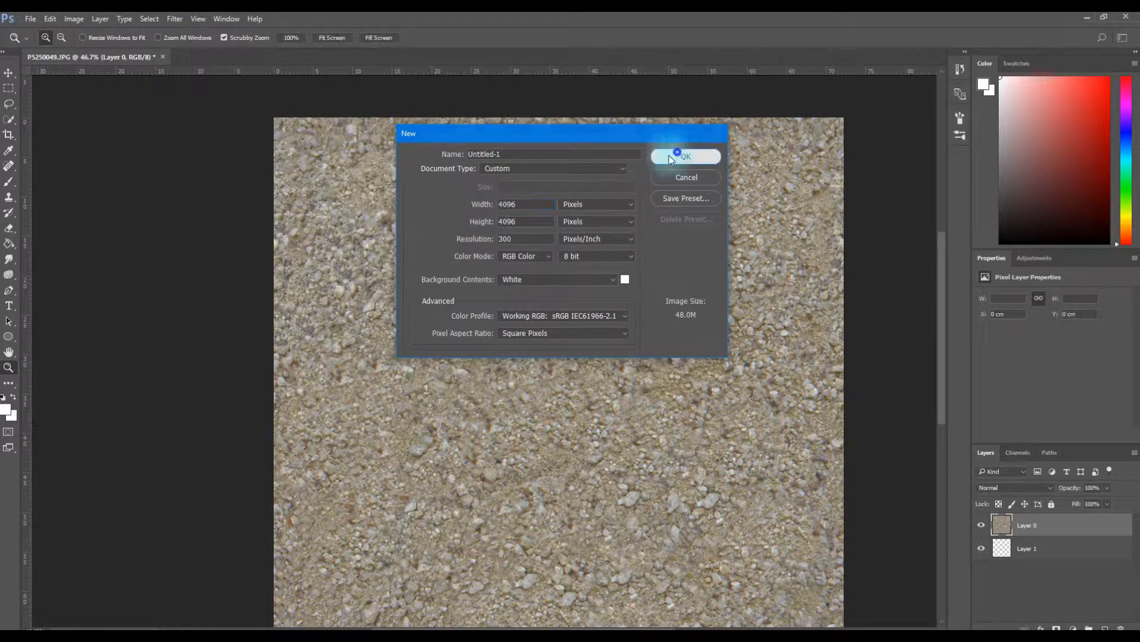
# Fill the blank canvas with the newly defined gravel pattern
pyautogui.click(74, 19)
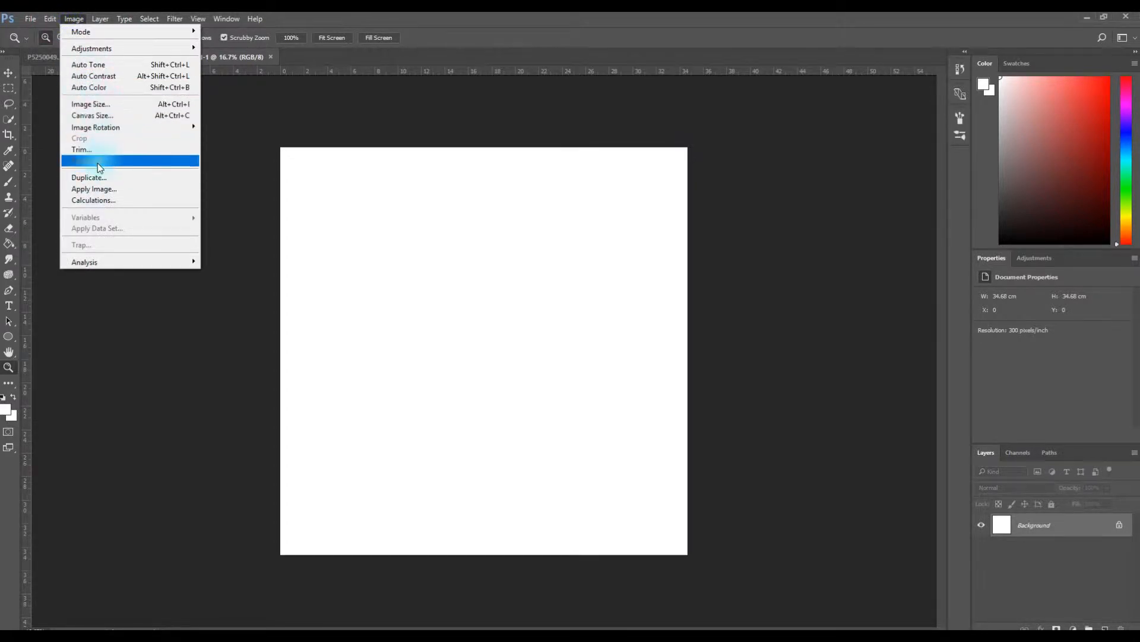
pyautogui.moveTo(50, 19)
pyautogui.click(78, 202)
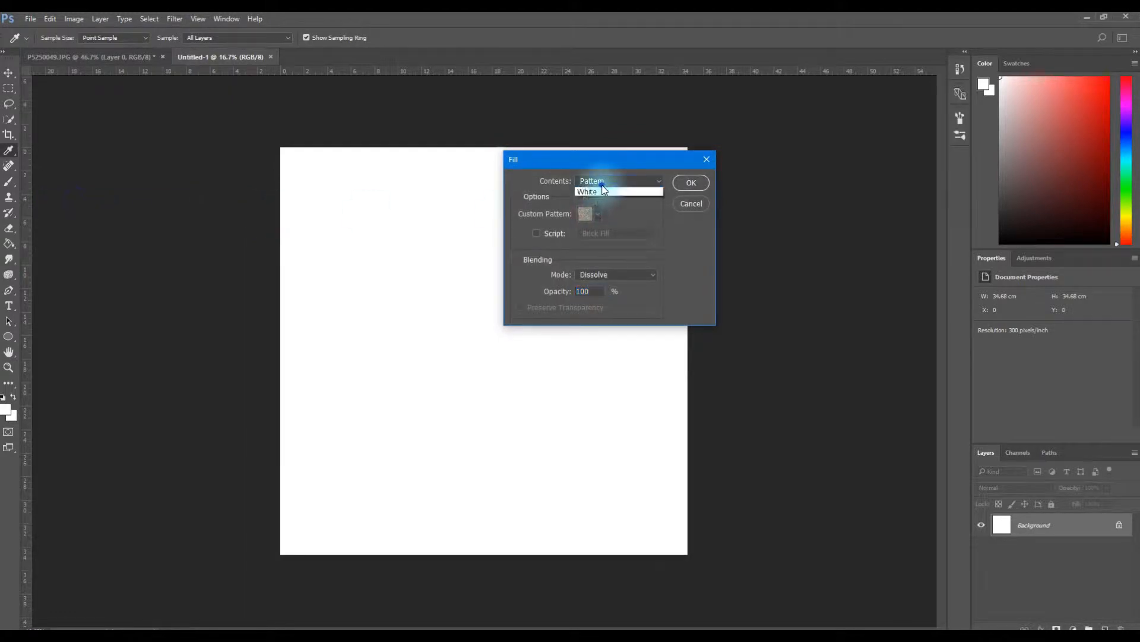
pyautogui.click(599, 232)
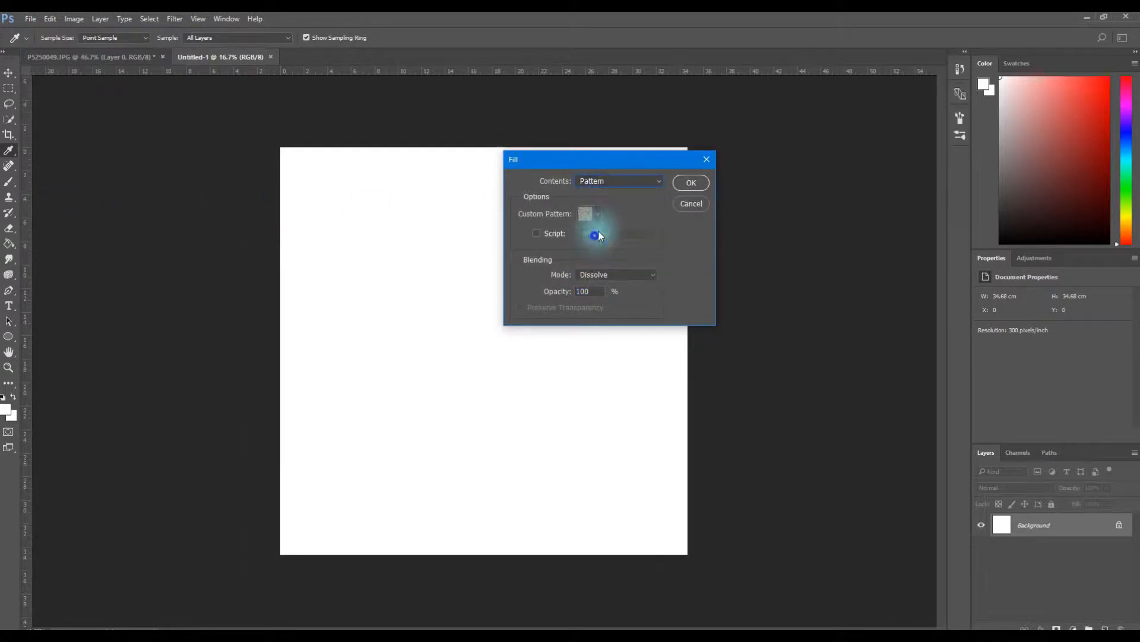
pyautogui.click(594, 212)
pyautogui.click(529, 295)
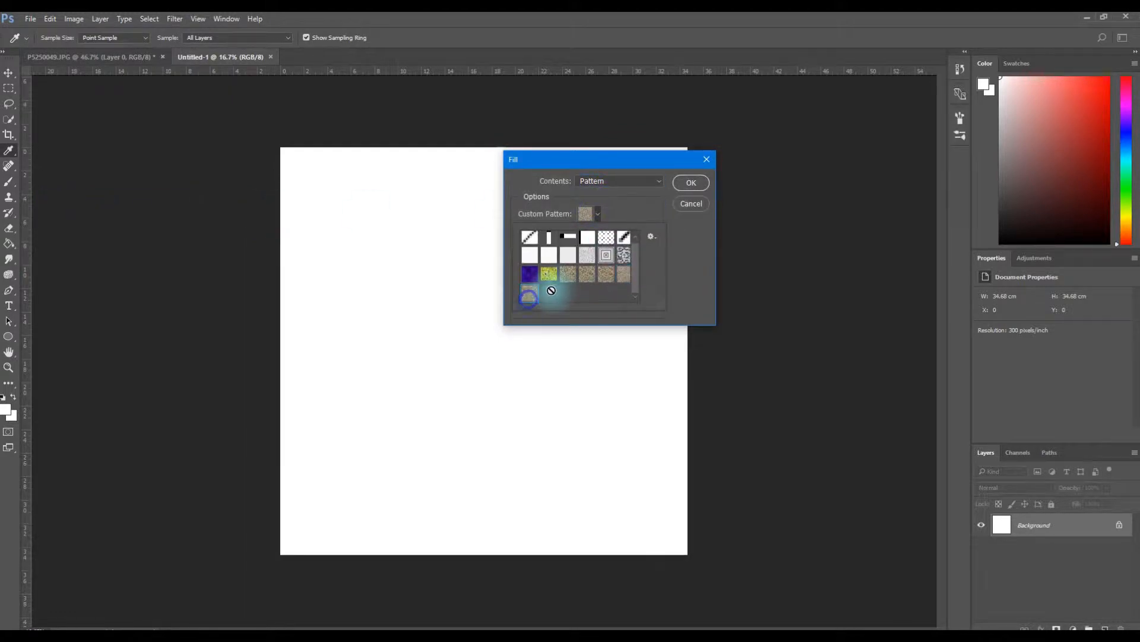
pyautogui.click(691, 184)
# Clone gravel with a 259 px Clone Stamp brush over the horizontal band across the right half of the tiled texture's middle
pyautogui.press('z')
pyautogui.moveTo(547, 355); pyautogui.dragTo(722, 271)
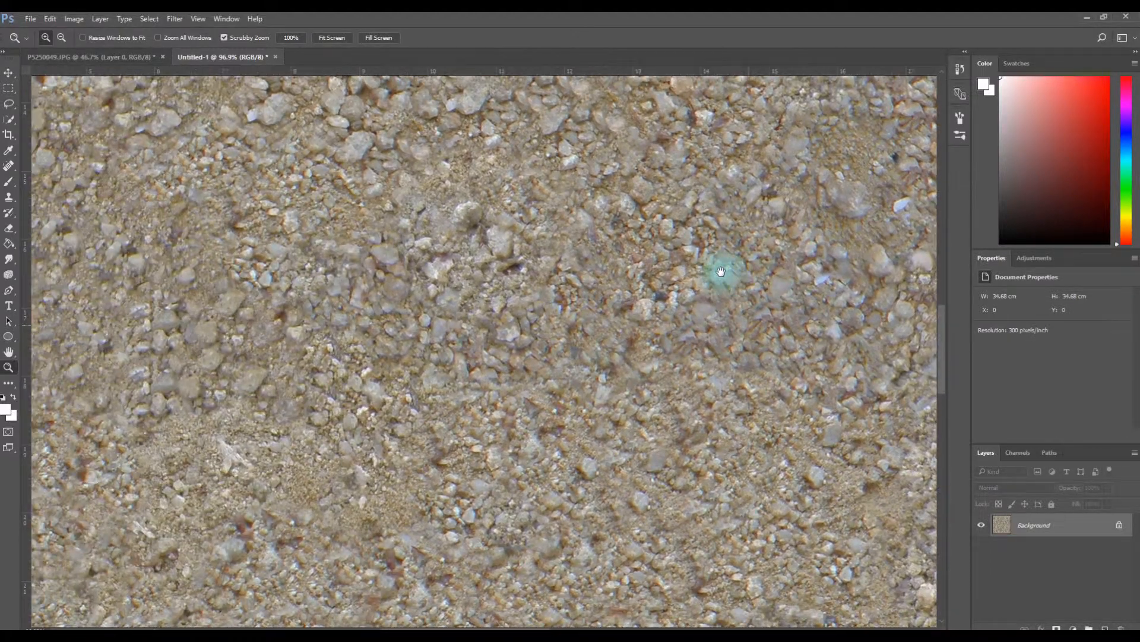
pyautogui.moveTo(708, 346); pyautogui.dragTo(631, 333)
pyautogui.moveTo(538, 361); pyautogui.dragTo(561, 360)
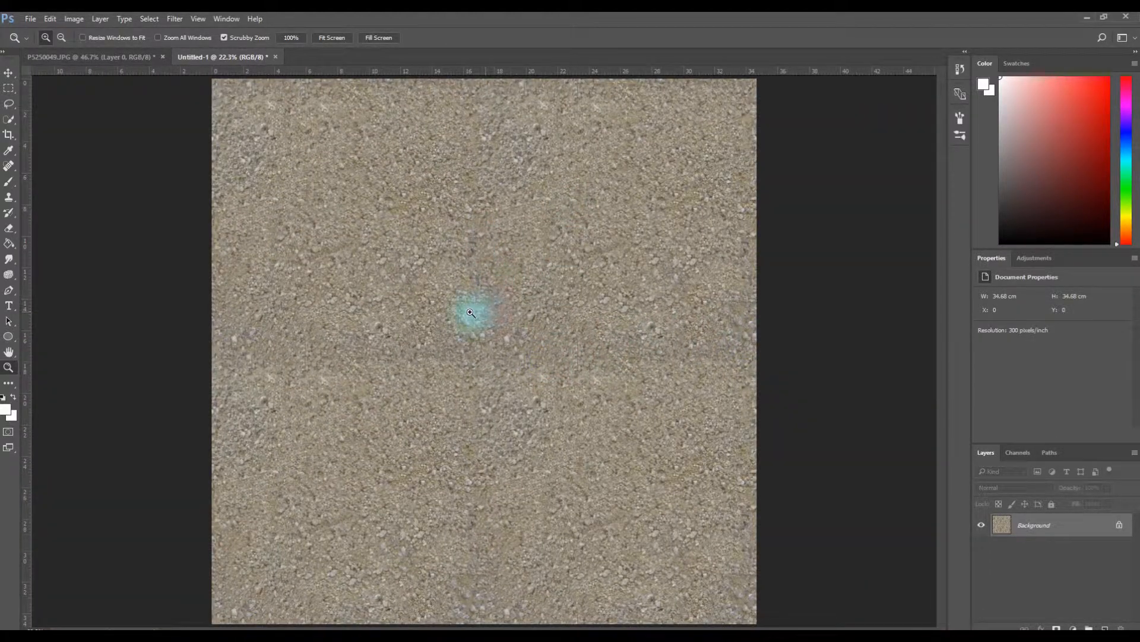
pyautogui.moveTo(404, 315)
pyautogui.mouseDown()
pyautogui.moveTo(414, 315)
pyautogui.moveTo(399, 315)
pyautogui.mouseUp()
pyautogui.moveTo(479, 364); pyautogui.dragTo(502, 224)
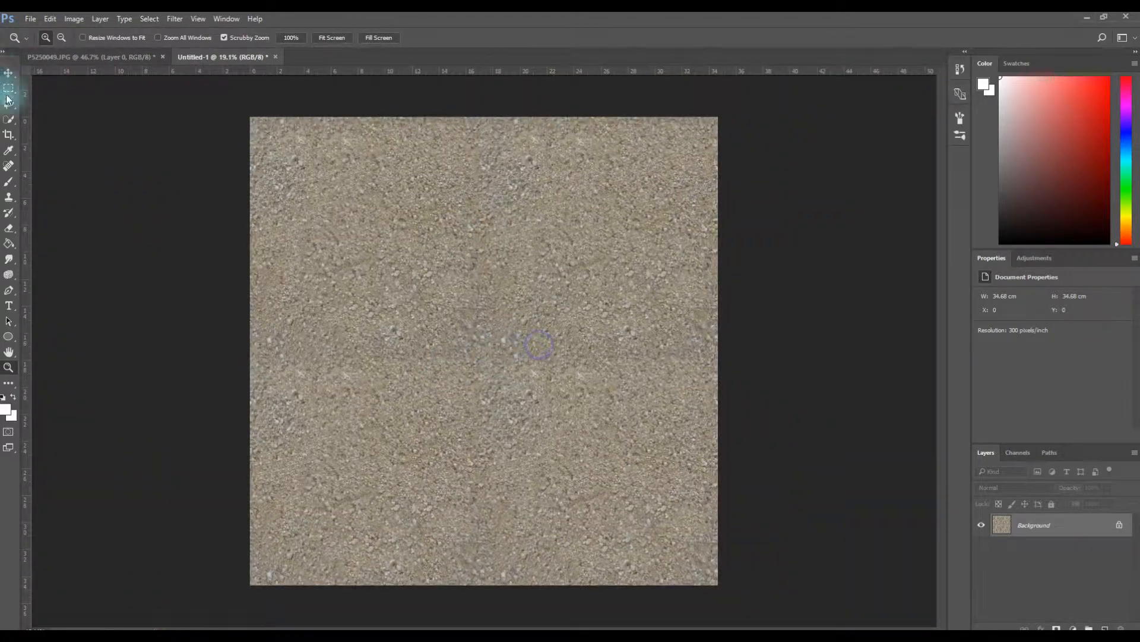
pyautogui.moveTo(9, 202); pyautogui.dragTo(35, 197)
pyautogui.rightClick(529, 281)
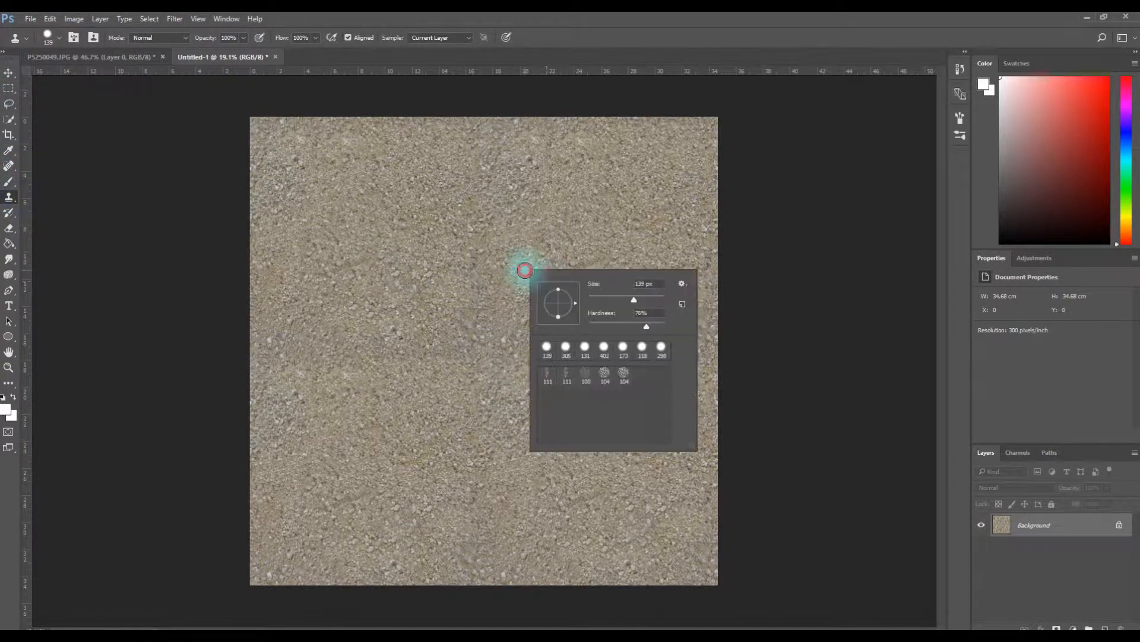
pyautogui.click(648, 304)
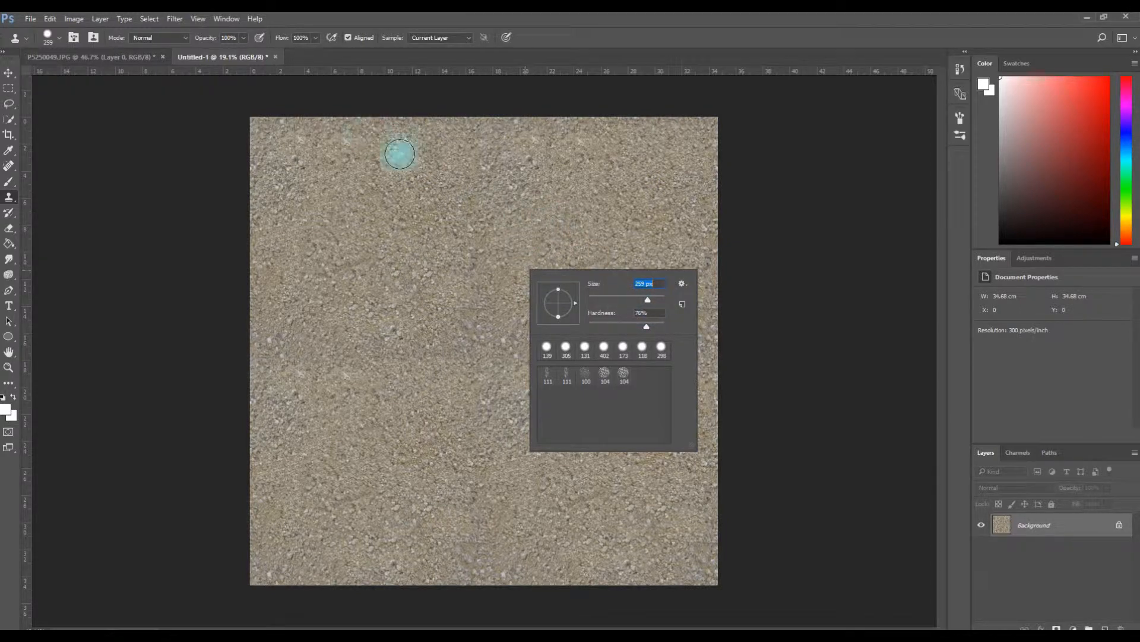
pyautogui.click(138, 137)
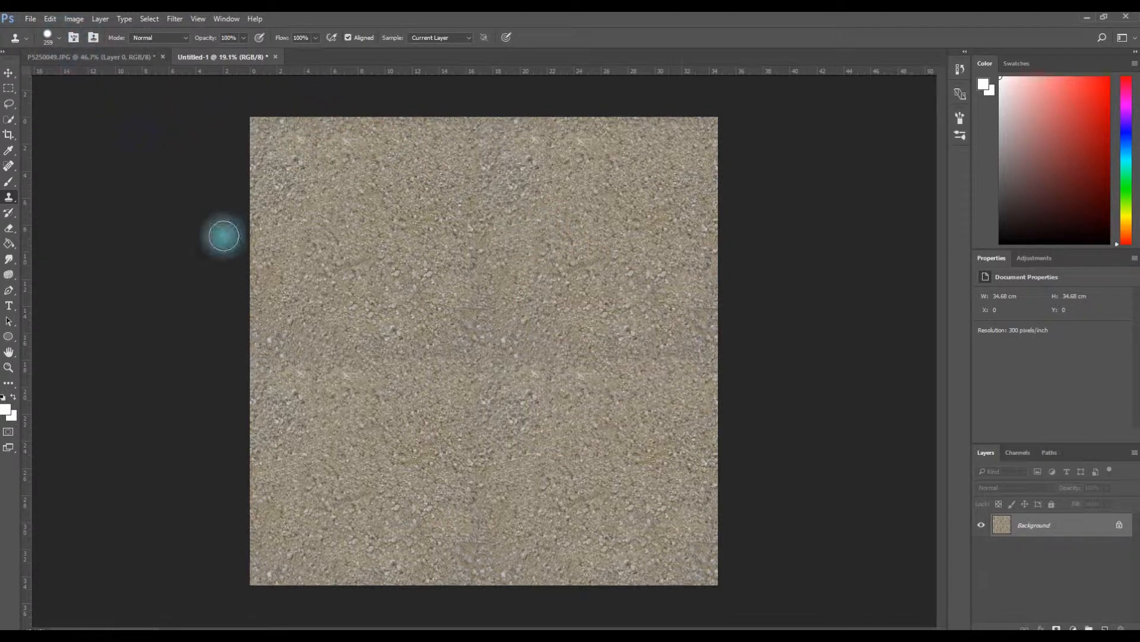
pyautogui.keyDown('alt'); pyautogui.click(572, 292); pyautogui.keyUp('alt')
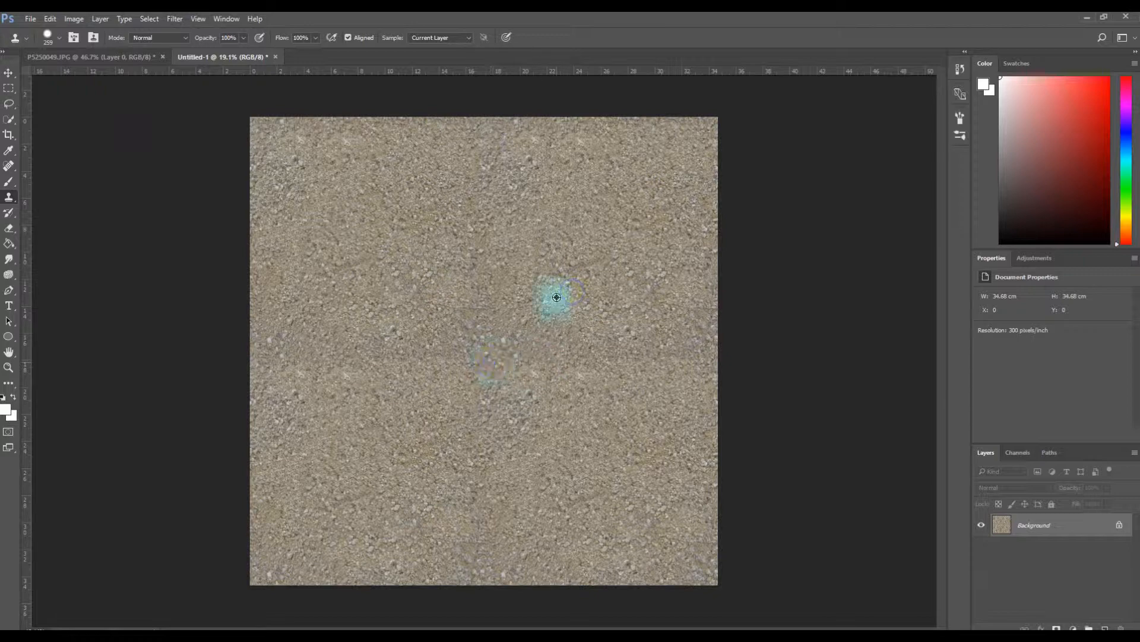
pyautogui.click(573, 359)
pyautogui.keyDown('alt'); pyautogui.click(644, 290); pyautogui.keyUp('alt')
pyautogui.click(604, 355)
pyautogui.moveTo(558, 324); pyautogui.dragTo(539, 324)
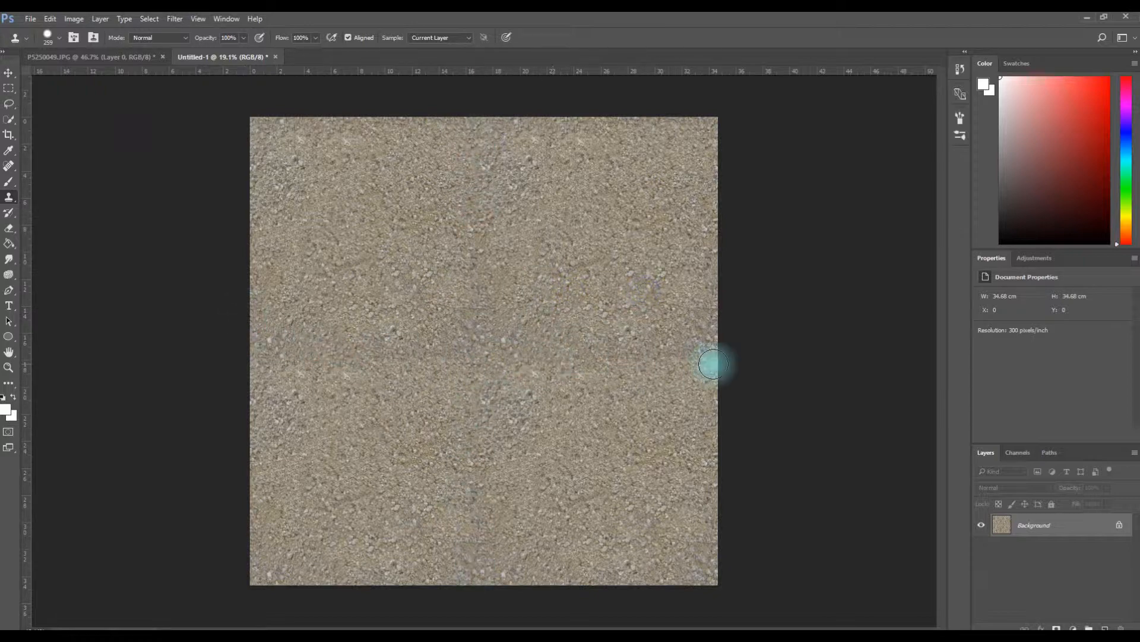
pyautogui.click(621, 319)
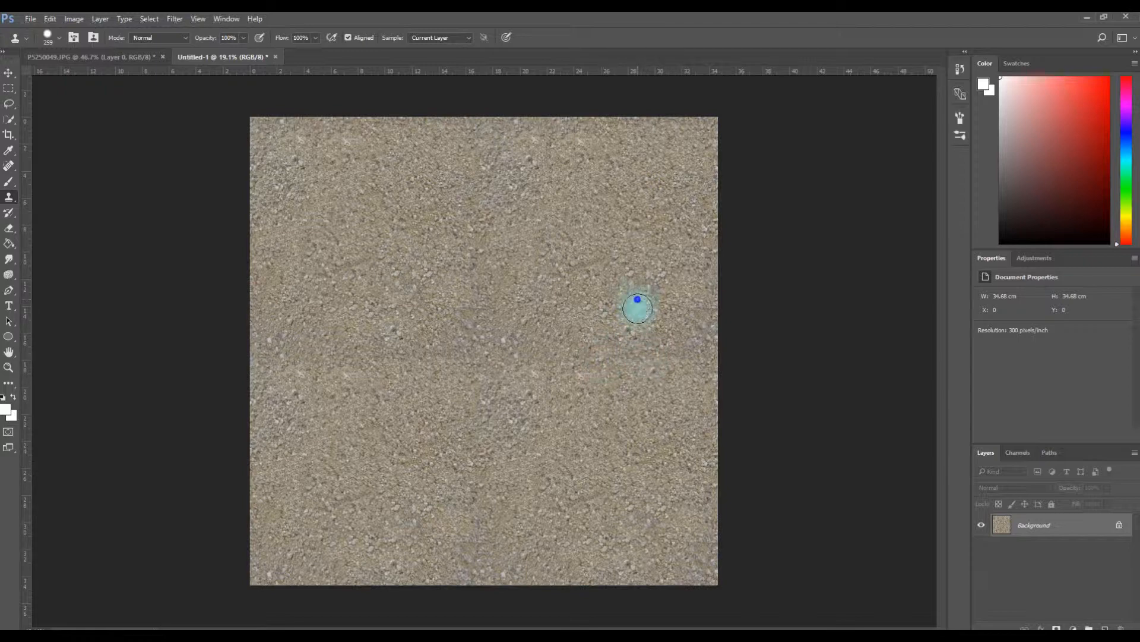
# Clone clean gravel over the horizontal band across the left half of the texture's middle
pyautogui.keyDown('alt'); pyautogui.click(449, 361); pyautogui.keyUp('alt')
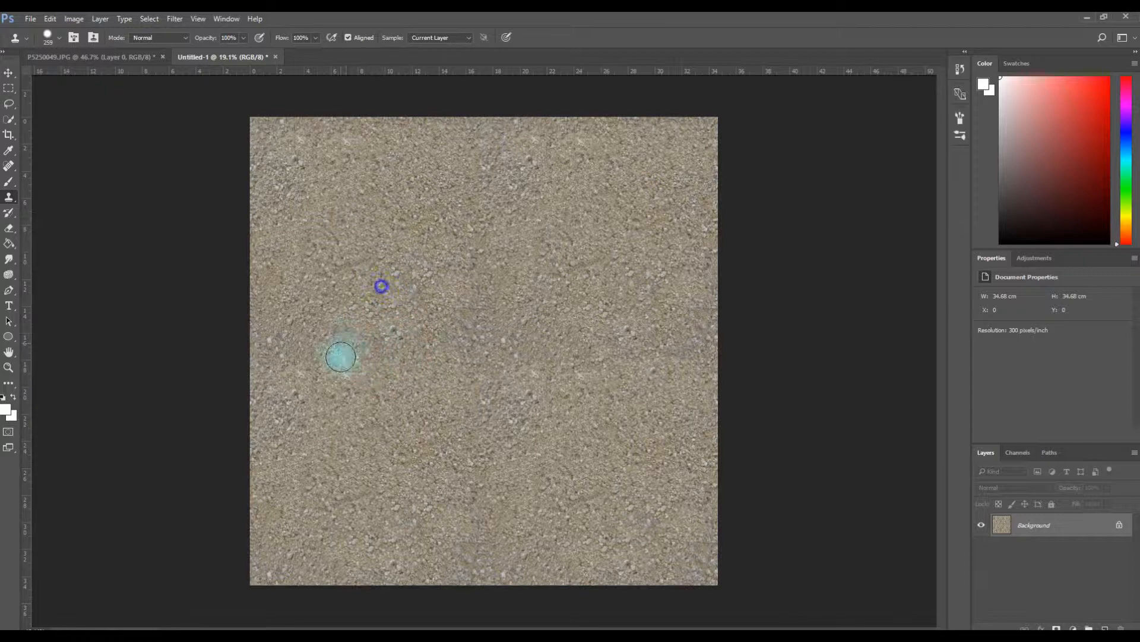
pyautogui.click(313, 357)
pyautogui.keyDown('alt'); pyautogui.click(292, 247); pyautogui.keyUp('alt')
pyautogui.click(296, 354)
pyautogui.keyDown('alt'); pyautogui.click(301, 259); pyautogui.keyUp('alt')
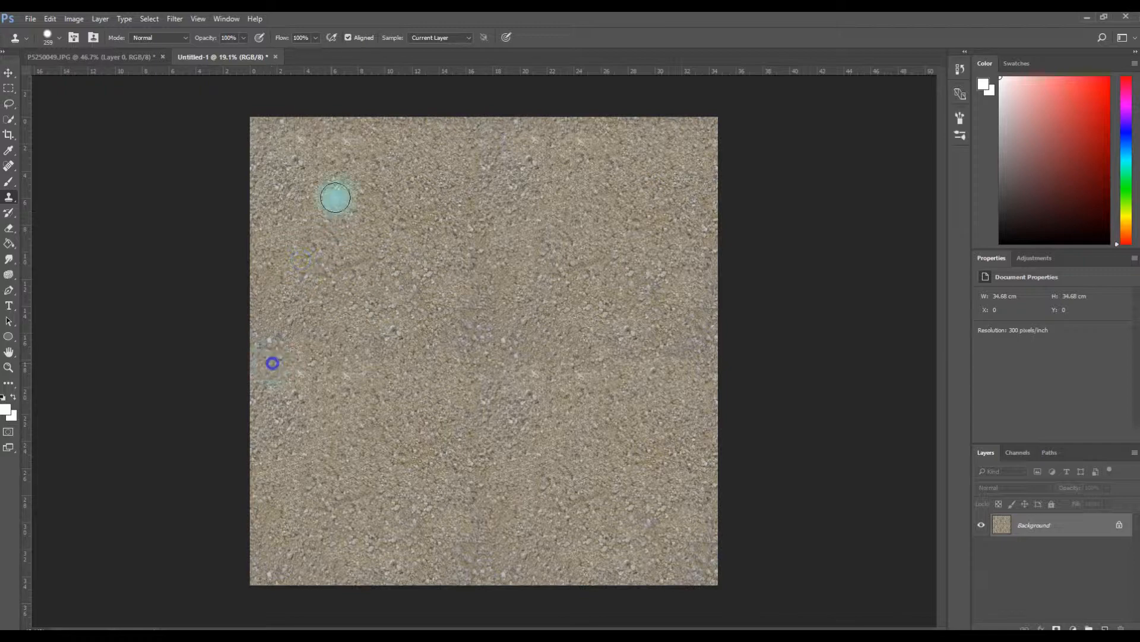
# Clone gravel from the right half over the dark stones and strip running down the texture's vertical centre line
pyautogui.click(497, 175)
pyautogui.keyDown('alt'); pyautogui.click(590, 288); pyautogui.keyUp('alt')
pyautogui.click(471, 321)
pyautogui.keyDown('alt'); pyautogui.click(592, 291); pyautogui.keyUp('alt')
pyautogui.click(520, 381)
pyautogui.keyDown('alt'); pyautogui.click(582, 274); pyautogui.keyUp('alt')
pyautogui.click(486, 433)
pyautogui.keyDown('alt'); pyautogui.click(570, 265); pyautogui.keyUp('alt')
pyautogui.keyDown('alt'); pyautogui.click(597, 269); pyautogui.keyUp('alt')
pyautogui.click(492, 474)
pyautogui.keyDown('alt'); pyautogui.click(606, 247); pyautogui.keyUp('alt')
pyautogui.click(478, 478)
pyautogui.keyDown('alt'); pyautogui.click(563, 275); pyautogui.keyUp('alt')
# Enlarge the Clone Stamp brush and clone gravel over repeated patches in the right half and along the right edge of the texture
pyautogui.rightClick(568, 322)
pyautogui.moveTo(689, 353); pyautogui.dragTo(698, 353)
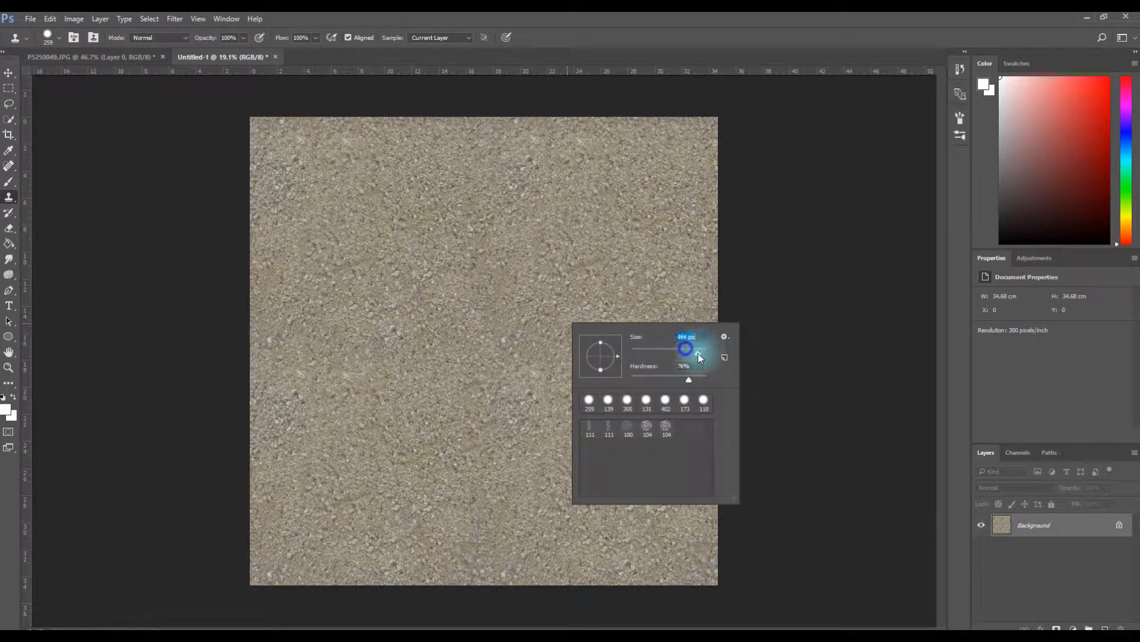
pyautogui.keyDown('alt'); pyautogui.rightClick(592, 276); pyautogui.keyUp('alt')
pyautogui.click(614, 350)
pyautogui.keyDown('alt'); pyautogui.click(648, 242); pyautogui.keyUp('alt')
pyautogui.click(653, 356)
pyautogui.keyDown('alt'); pyautogui.click(699, 260); pyautogui.keyUp('alt')
pyautogui.click(680, 318)
pyautogui.keyDown('alt'); pyautogui.click(640, 408); pyautogui.keyUp('alt')
pyautogui.click(679, 371)
pyautogui.click(688, 549)
# Clone gravel over the remaining repeated patches around the texture's centre, lower middle and left half
pyautogui.keyDown('alt'); pyautogui.click(600, 488); pyautogui.keyUp('alt')
pyautogui.click(519, 477)
pyautogui.click(509, 513)
pyautogui.keyDown('alt'); pyautogui.click(611, 440); pyautogui.keyUp('alt')
pyautogui.click(515, 256)
pyautogui.click(482, 194)
pyautogui.click(528, 427)
pyautogui.click(433, 374)
pyautogui.click(542, 378)
pyautogui.click(594, 425)
pyautogui.click(580, 377)
pyautogui.click(568, 478)
pyautogui.click(351, 367)
pyautogui.click(425, 469)
pyautogui.click(497, 525)
# Examine the cloned texture at different magnifications for remaining repetition and uneven patches
pyautogui.press('z')
pyautogui.click(545, 399)
pyautogui.moveTo(566, 408); pyautogui.dragTo(537, 426)
pyautogui.press('s')
pyautogui.keyDown('alt'); pyautogui.click(543, 291); pyautogui.keyUp('alt')
pyautogui.press('z')
pyautogui.moveTo(553, 335)
pyautogui.mouseDown()
pyautogui.moveTo(523, 343)
pyautogui.moveTo(607, 393)
pyautogui.moveTo(548, 393)
pyautogui.moveTo(614, 402)
pyautogui.moveTo(570, 399)
pyautogui.mouseUp()
pyautogui.press('s')
pyautogui.press('z')
pyautogui.press('s')
# Offset the texture by 2048 pixels horizontally and vertically with wrap-around to bring its outer edges to the centre
pyautogui.click(175, 18)
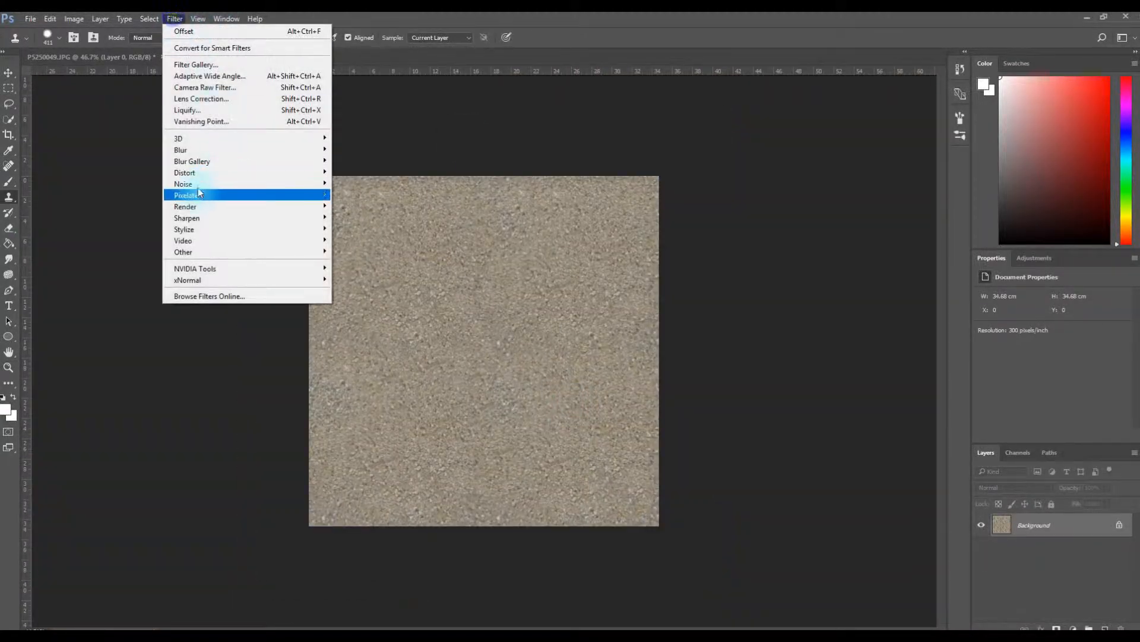
pyautogui.click(197, 252)
pyautogui.click(352, 308)
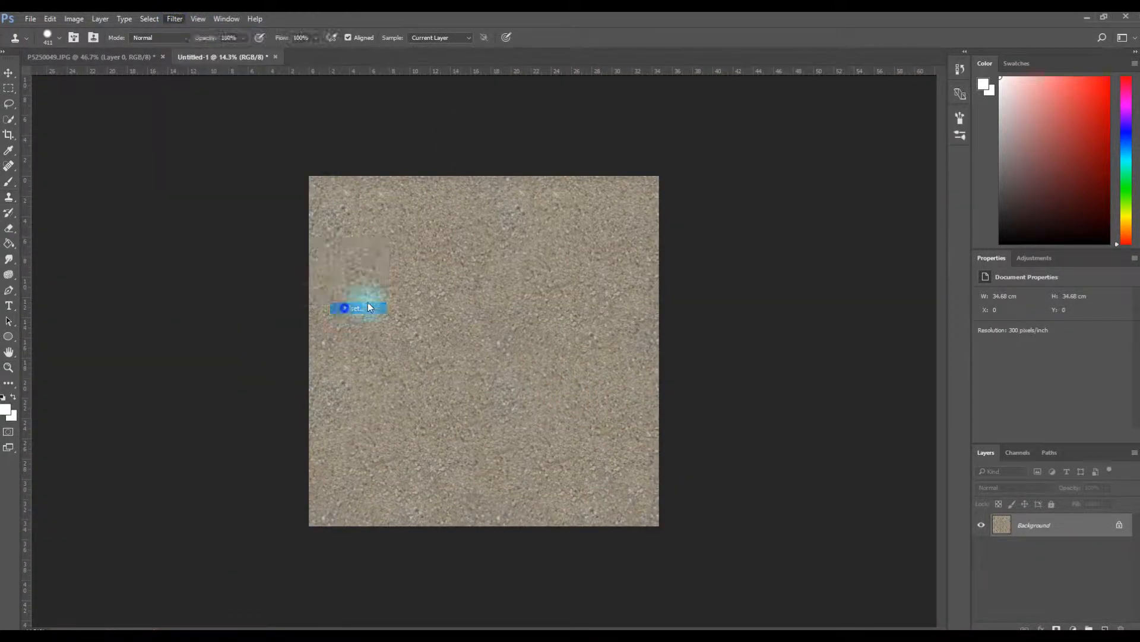
pyautogui.write('2048')
pyautogui.doubleClick(683, 215)
pyautogui.write('2048')
pyautogui.click(763, 189)
# Clone gravel over the vertical seam and stone cluster in the upper half of the offset texture
pyautogui.press('z')
pyautogui.moveTo(500, 372)
pyautogui.mouseDown()
pyautogui.moveTo(533, 378)
pyautogui.moveTo(517, 381)
pyautogui.mouseUp()
pyautogui.hotkey('ctrl', 'space')
pyautogui.moveTo(601, 375); pyautogui.dragTo(555, 376)
pyautogui.hotkey('ctrl', 'space')
pyautogui.moveTo(453, 366)
pyautogui.mouseDown()
pyautogui.moveTo(520, 372)
pyautogui.moveTo(508, 372)
pyautogui.mouseUp()
pyautogui.keyDown('alt'); pyautogui.click(429, 326); pyautogui.keyUp('alt')
pyautogui.keyDown('alt'); pyautogui.click(440, 275); pyautogui.keyUp('alt')
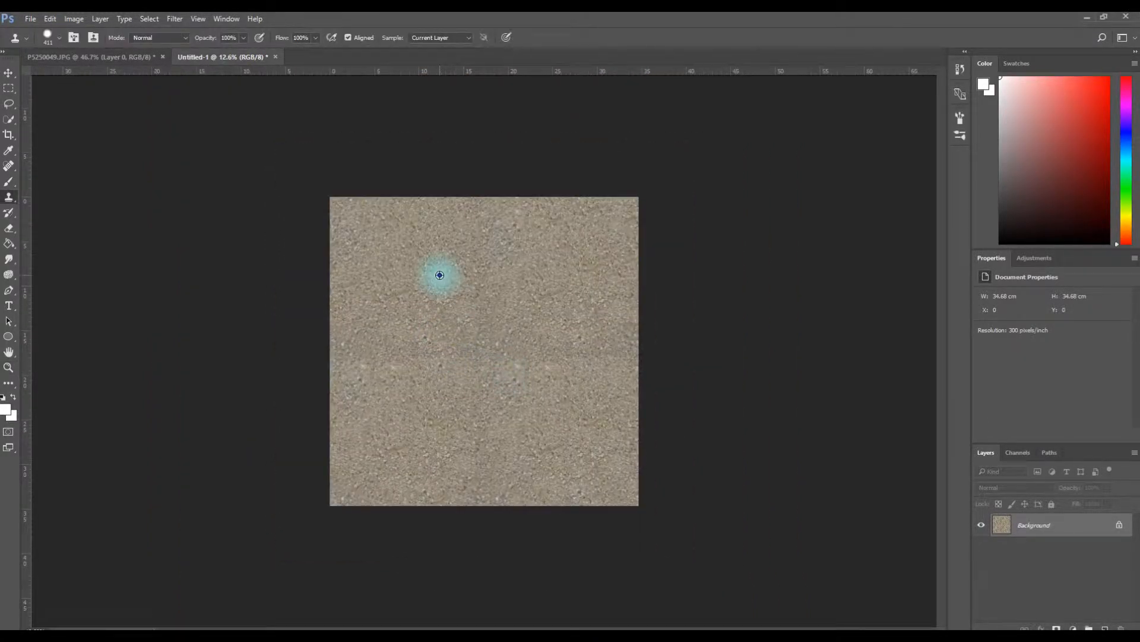
pyautogui.keyDown('alt'); pyautogui.click(599, 276); pyautogui.keyUp('alt')
pyautogui.click(490, 326)
pyautogui.keyDown('alt'); pyautogui.click(539, 293); pyautogui.keyUp('alt')
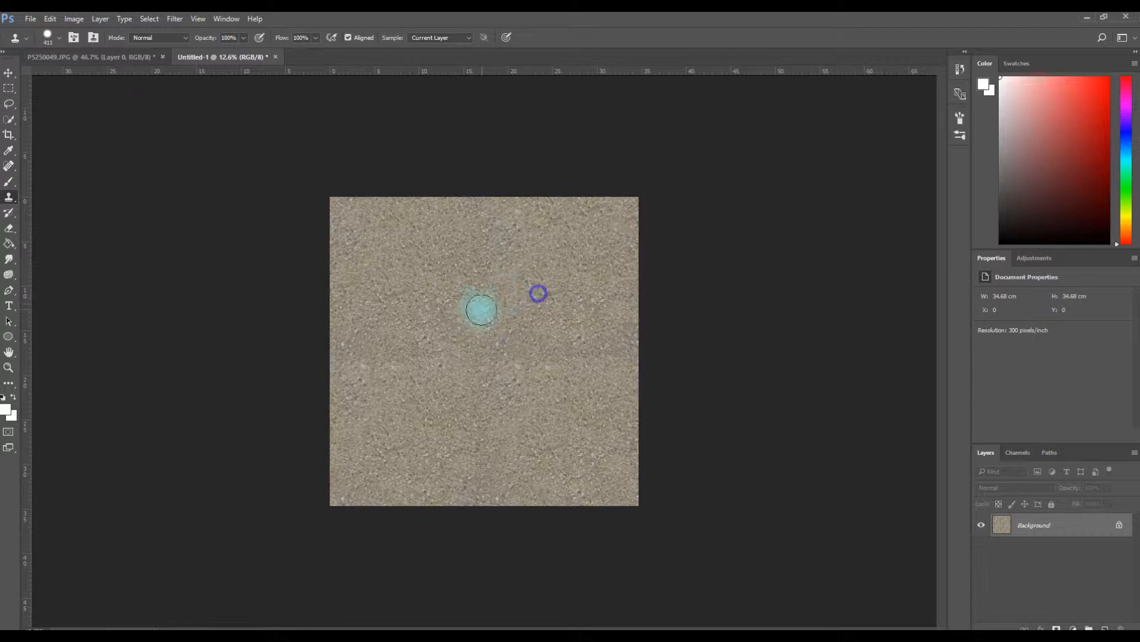
pyautogui.click(485, 243)
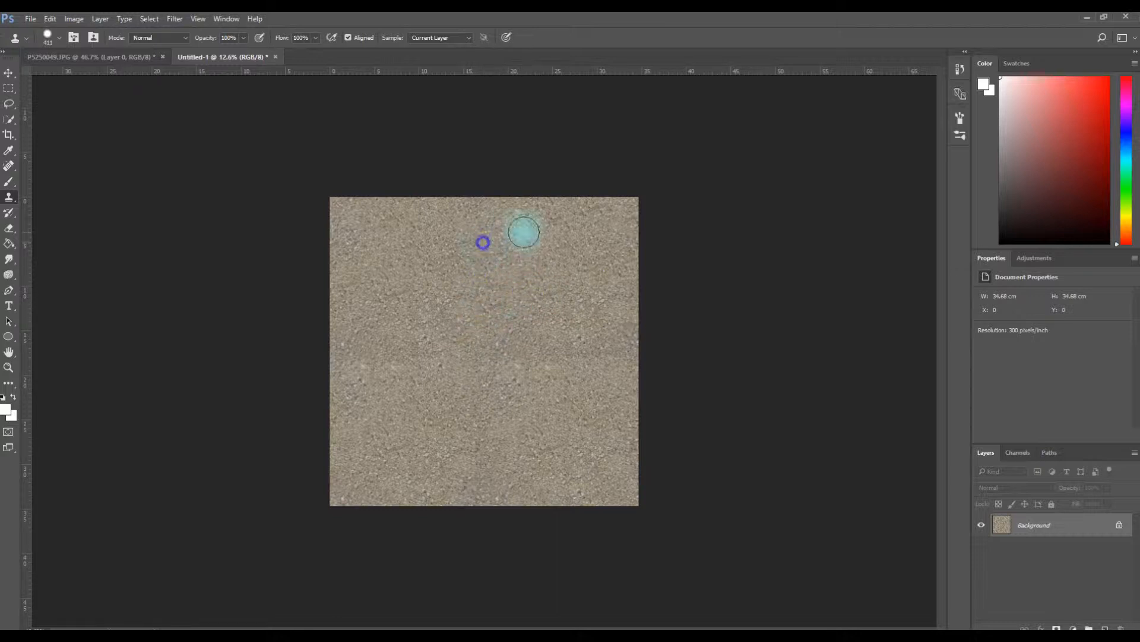
# Clone gravel over the horizontal seam and over the conspicuous stones along the centre line of the lower half
pyautogui.keyDown('alt'); pyautogui.click(365, 334); pyautogui.keyUp('alt')
pyautogui.keyDown('alt'); pyautogui.click(406, 287); pyautogui.keyUp('alt')
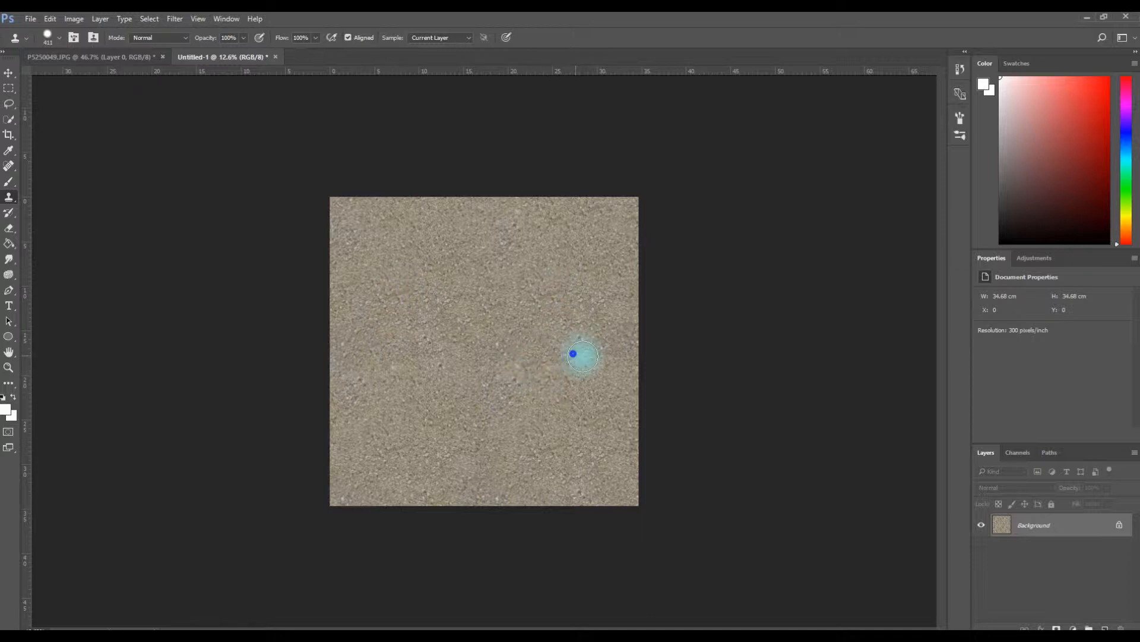
pyautogui.click(609, 356)
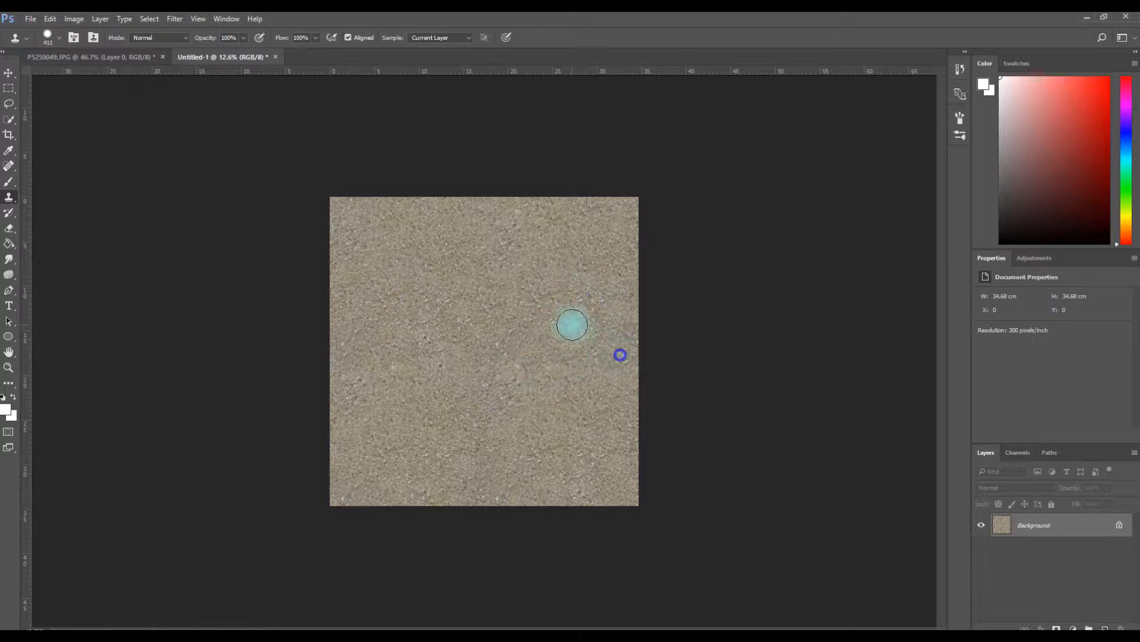
pyautogui.click(523, 457)
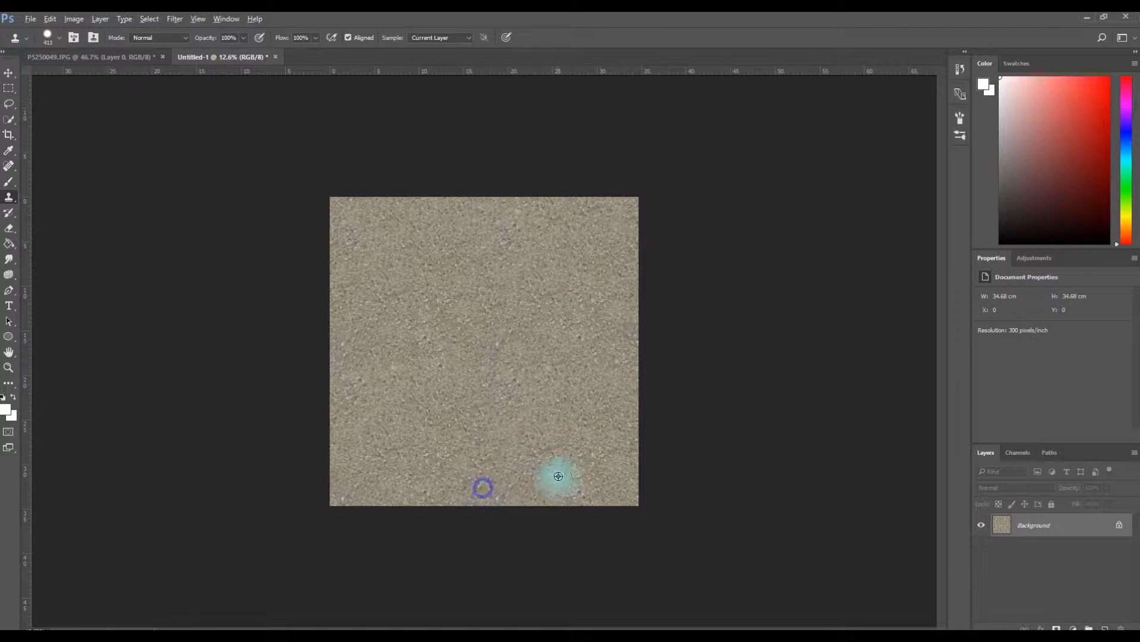
pyautogui.click(512, 395)
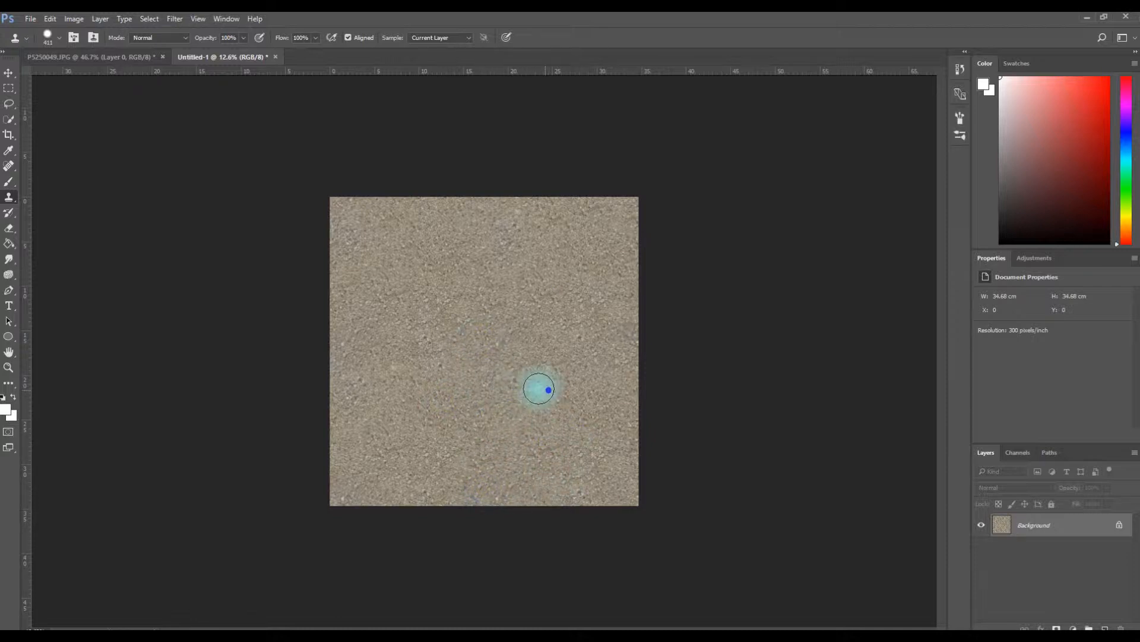
# Clone gravel over the remaining uneven patches at the texture's centre and upper middle
pyautogui.keyDown('alt'); pyautogui.click(540, 278); pyautogui.keyUp('alt')
pyautogui.click(491, 340)
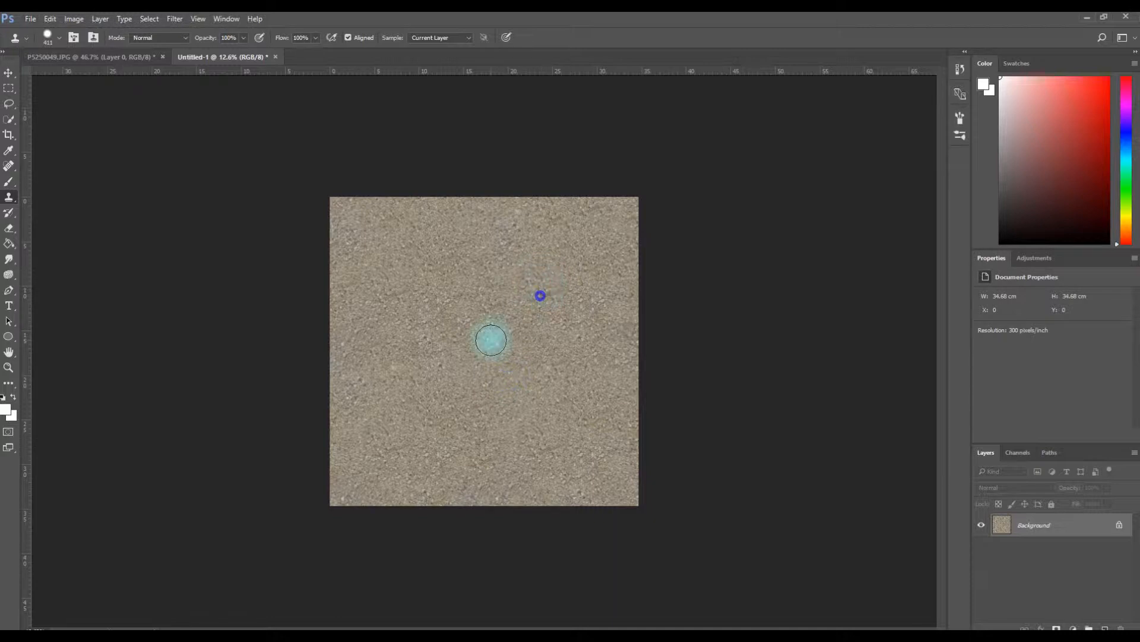
pyautogui.click(512, 230)
pyautogui.keyDown('alt'); pyautogui.click(570, 271); pyautogui.keyUp('alt')
pyautogui.click(474, 248)
pyautogui.keyDown('alt'); pyautogui.click(414, 317); pyautogui.keyUp('alt')
pyautogui.keyDown('alt'); pyautogui.click(467, 296); pyautogui.keyUp('alt')
pyautogui.keyDown('alt'); pyautogui.click(452, 401); pyautogui.keyUp('alt')
# Offset the texture again by +2048 pixels horizontally and +2048 pixels vertically with Wrap Around
pyautogui.moveTo(528, 383)
pyautogui.mouseDown()
pyautogui.moveTo(561, 387)
pyautogui.moveTo(532, 389)
pyautogui.moveTo(542, 390)
pyautogui.mouseUp()
pyautogui.click(167, 20)
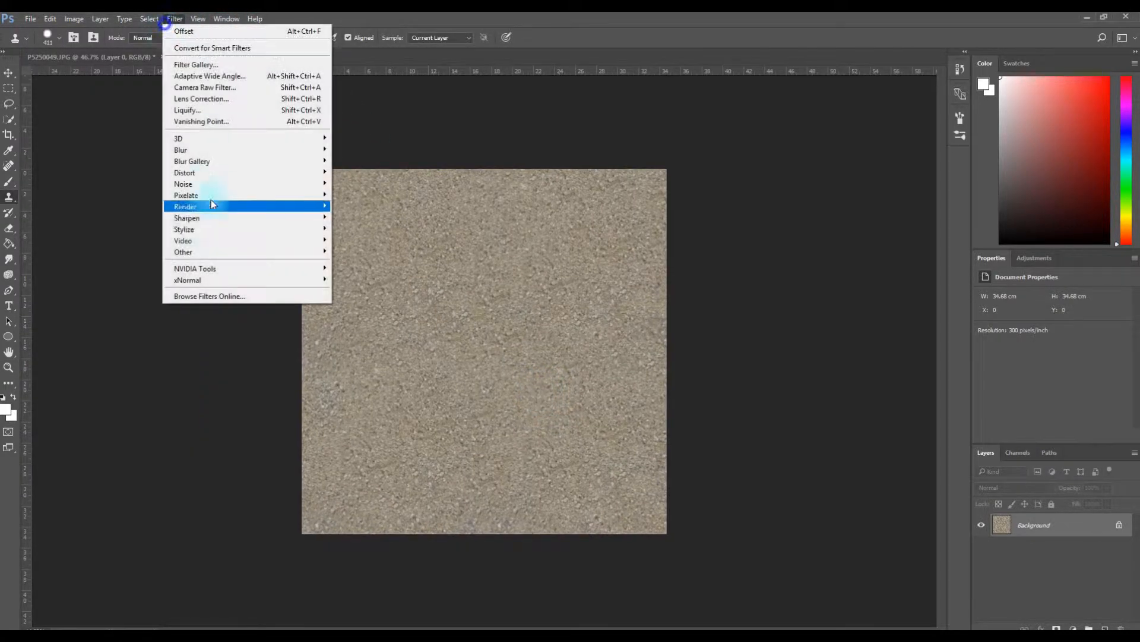
pyautogui.click(200, 254)
pyautogui.click(368, 307)
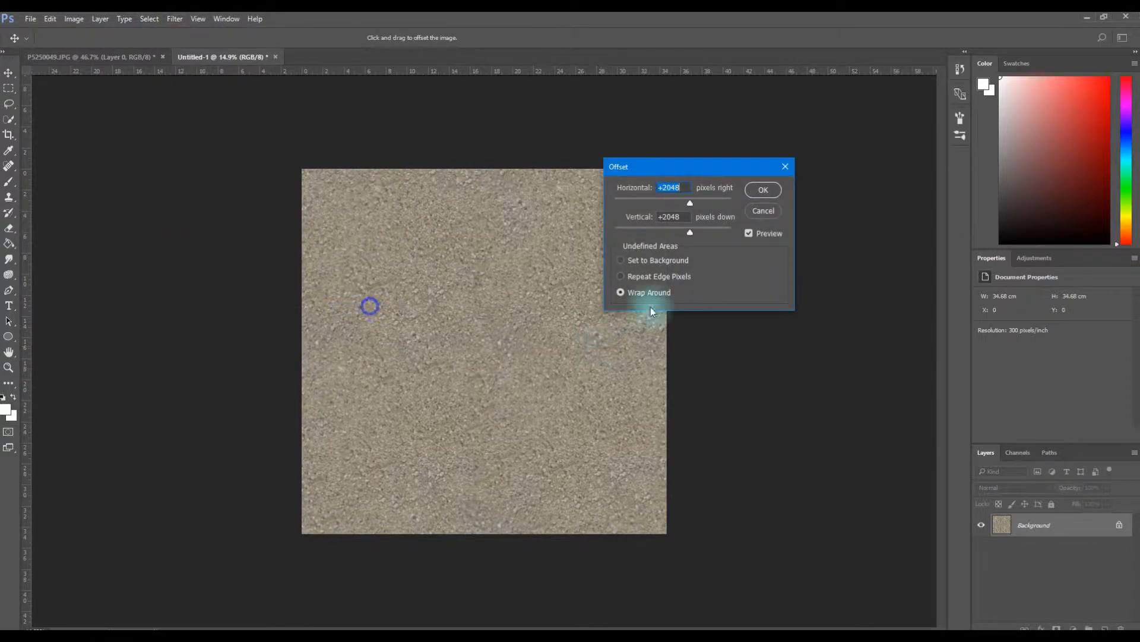
pyautogui.click(770, 187)
# Apply the Sharpen filter to the whole gravel texture
pyautogui.moveTo(532, 340)
pyautogui.mouseDown()
pyautogui.moveTo(568, 341)
pyautogui.moveTo(543, 340)
pyautogui.moveTo(564, 354)
pyautogui.moveTo(553, 365)
pyautogui.moveTo(565, 364)
pyautogui.moveTo(522, 364)
pyautogui.moveTo(665, 397)
pyautogui.moveTo(517, 398)
pyautogui.moveTo(680, 422)
pyautogui.moveTo(667, 422)
pyautogui.mouseUp()
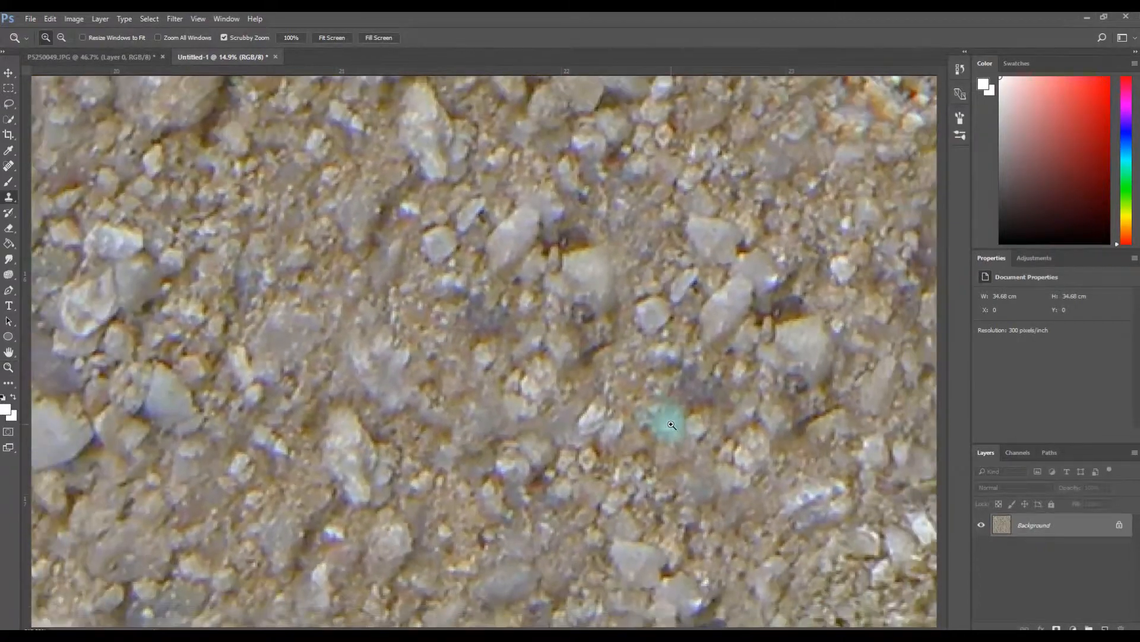
pyautogui.click(714, 321)
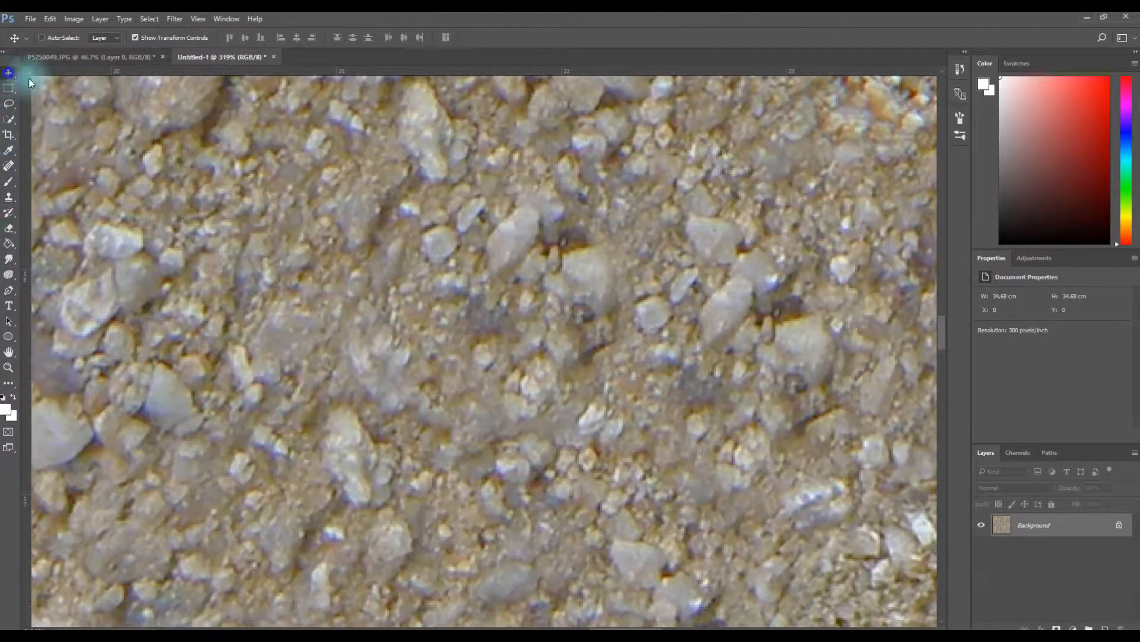
pyautogui.click(175, 18)
pyautogui.moveTo(201, 219)
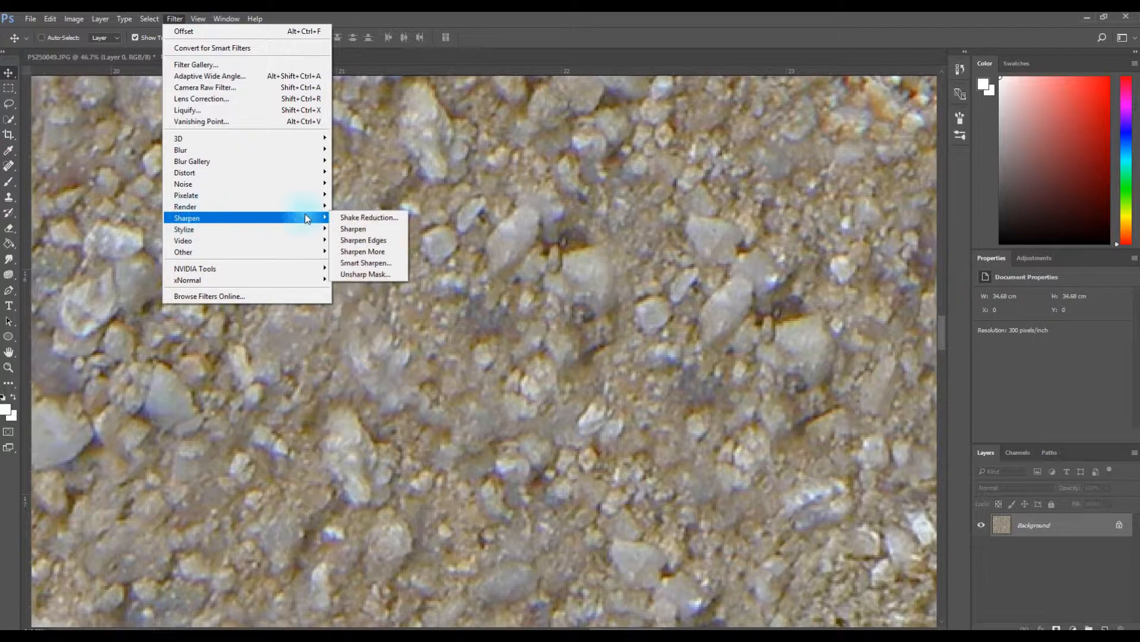
pyautogui.click(370, 230)
pyautogui.press('z')
pyautogui.moveTo(497, 302); pyautogui.dragTo(398, 316)
pyautogui.press('v')
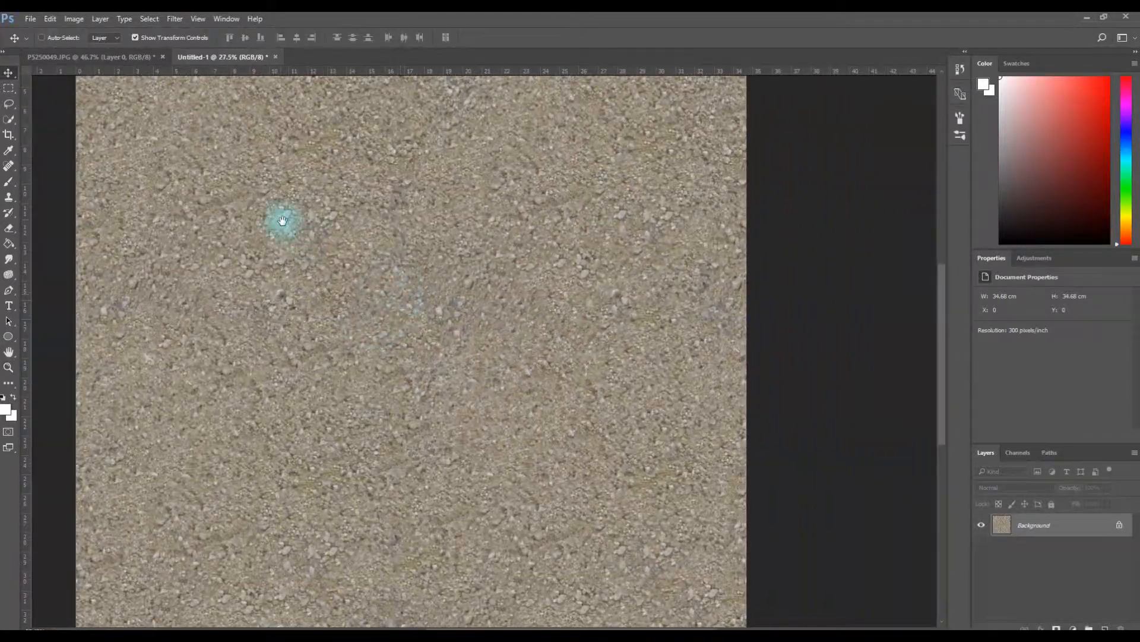
# Export the finished gravel texture as a PNG named Ground_4k_COLOR in the Desktop folder
pyautogui.moveTo(273, 214); pyautogui.dragTo(326, 226)
pyautogui.click(418, 302)
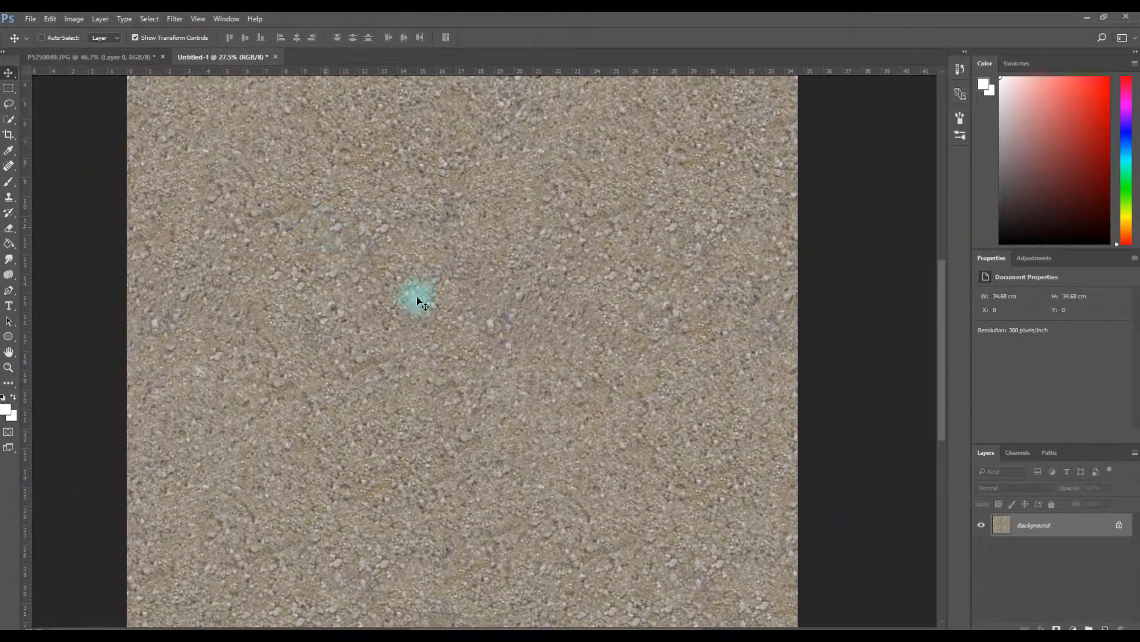
pyautogui.moveTo(459, 321); pyautogui.dragTo(436, 323)
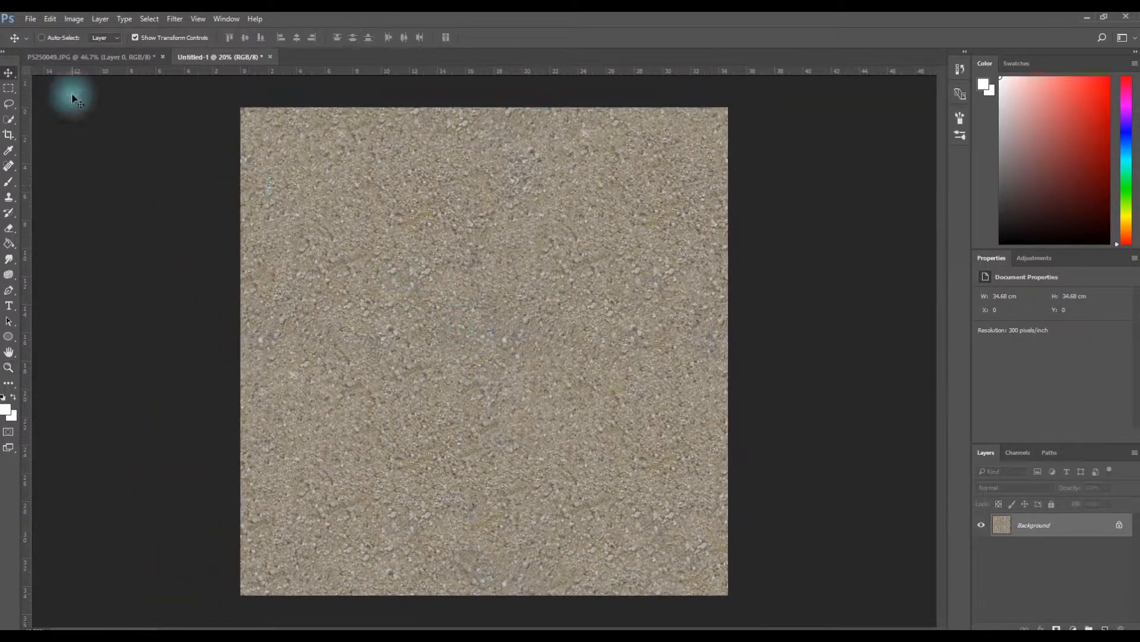
pyautogui.click(30, 19)
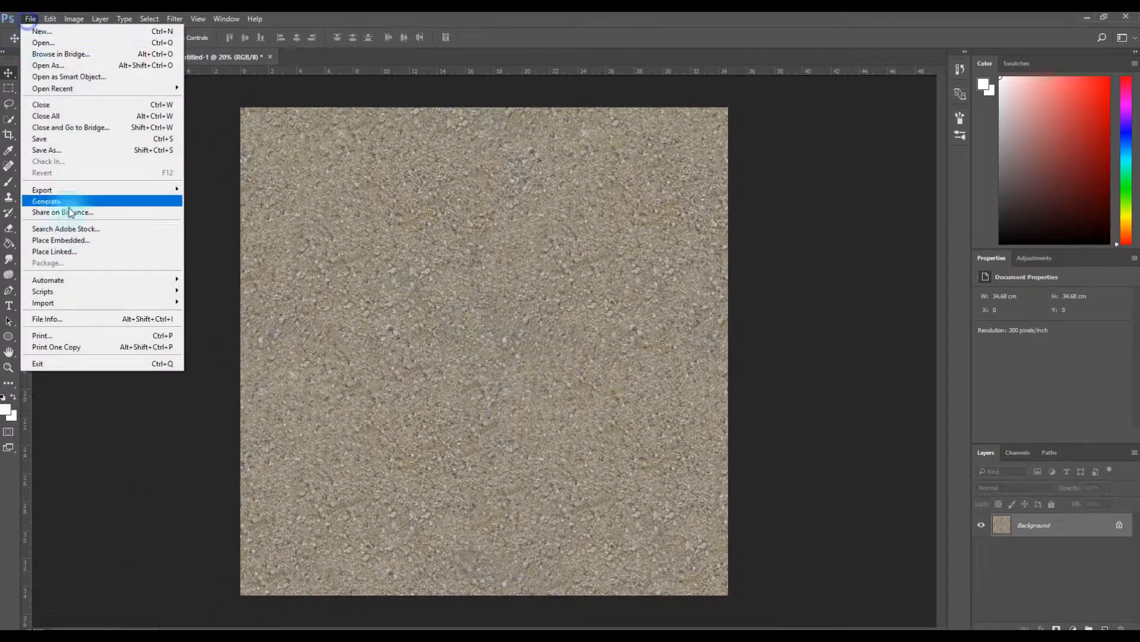
pyautogui.click(70, 190)
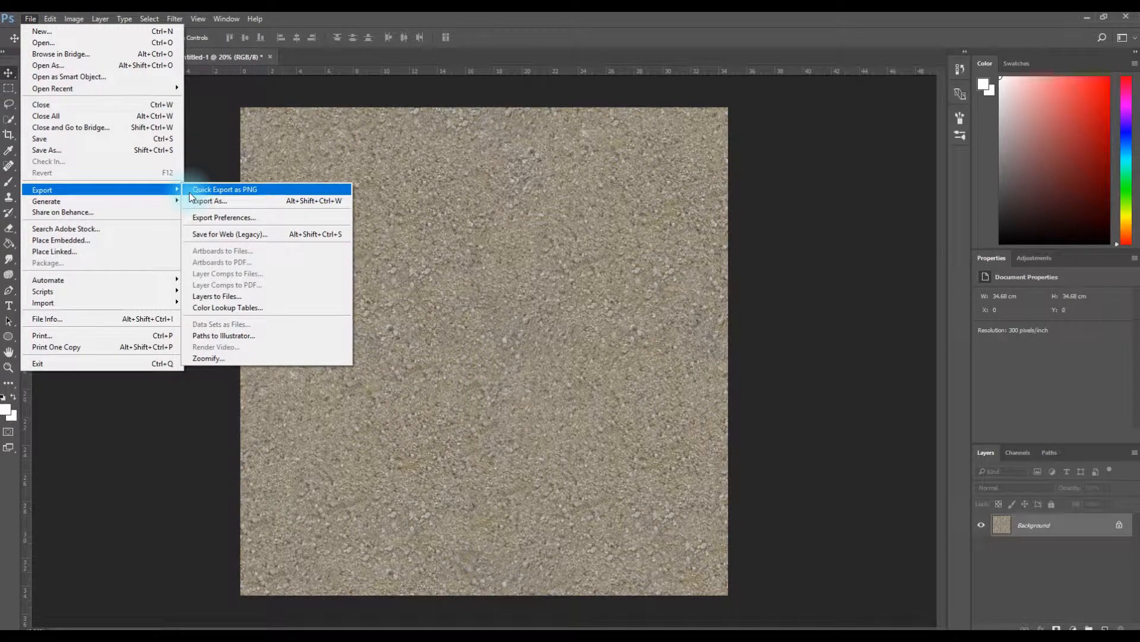
pyautogui.click(221, 191)
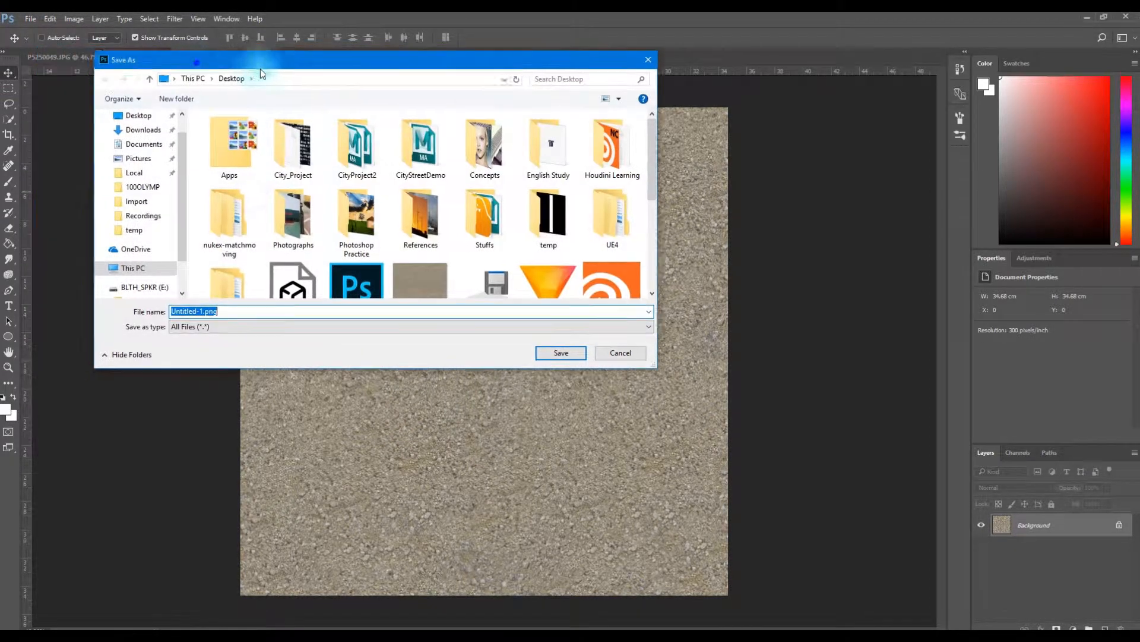
pyautogui.click(156, 121)
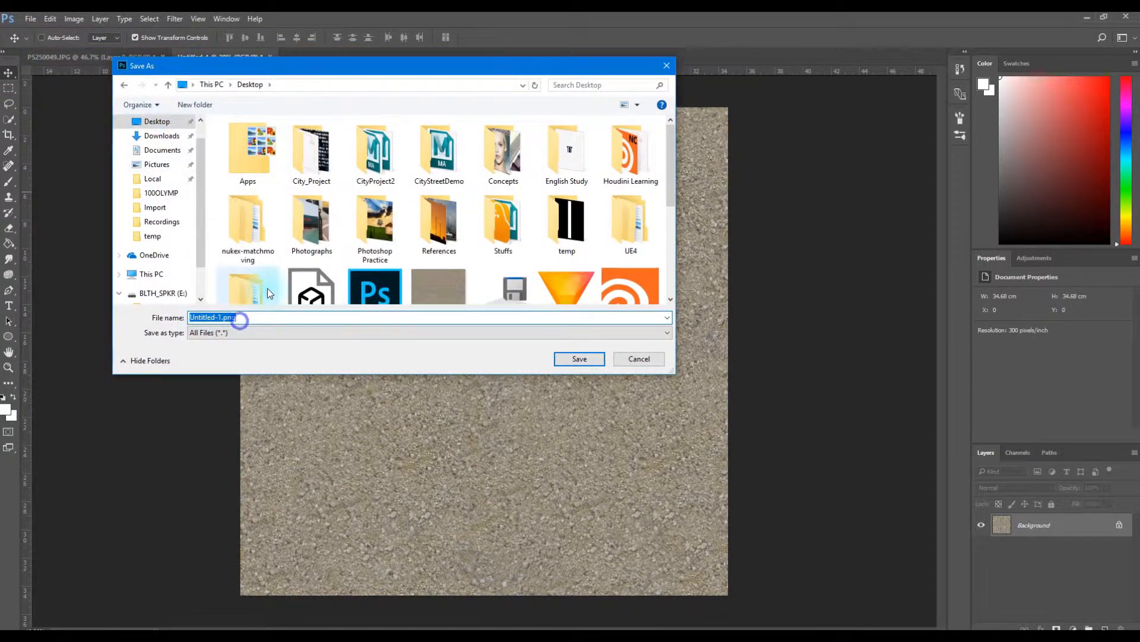
pyautogui.write('Ground')
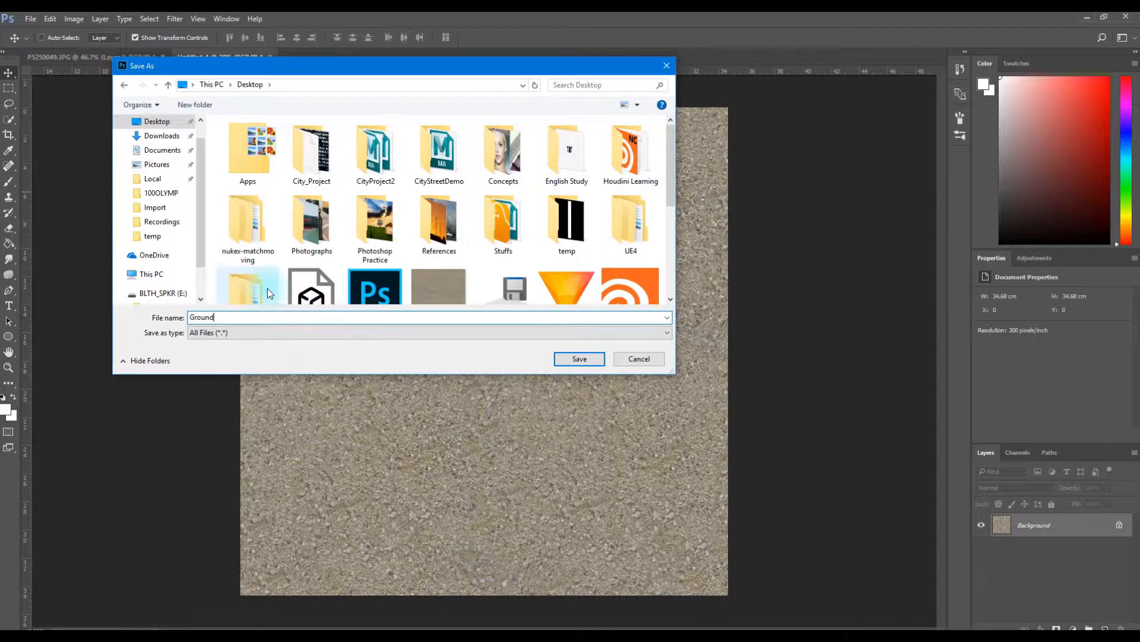
pyautogui.write('_')
pyautogui.write('SK')
pyautogui.write('COLOR')
pyautogui.press('Return')
pyautogui.moveTo(519, 274)
pyautogui.mouseDown()
pyautogui.moveTo(509, 272)
pyautogui.moveTo(519, 282)
pyautogui.mouseUp()
pyautogui.press('v')
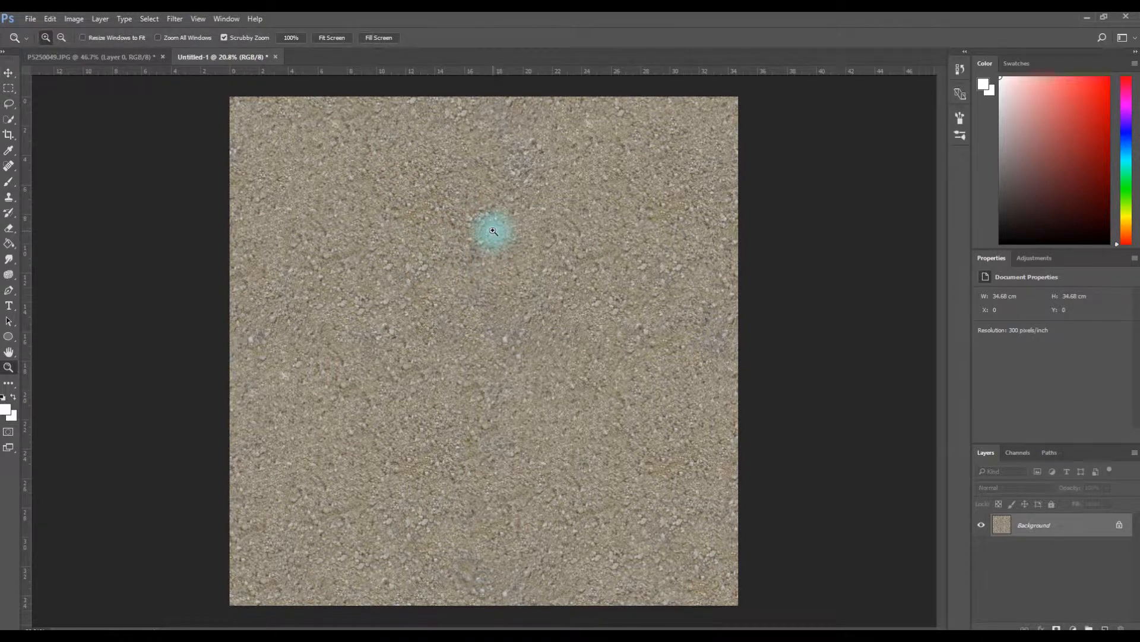
pyautogui.moveTo(463, 260); pyautogui.dragTo(534, 300)
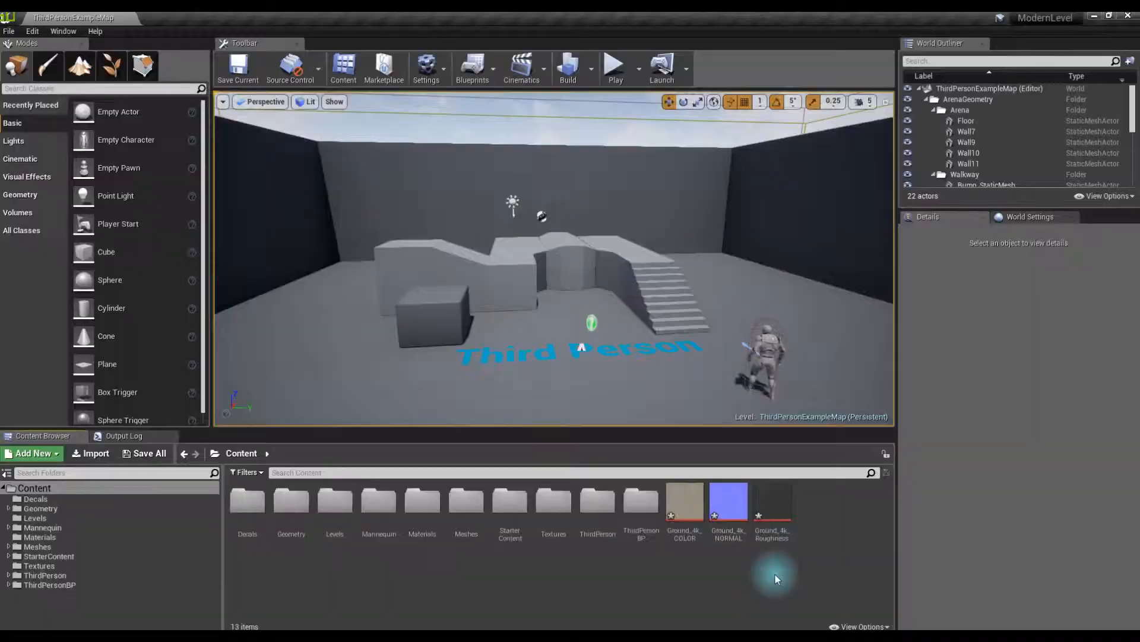
# Switch to Unreal Editor and examine the imported Ground_4k_COLOR and Ground_4k_NORMAL textures up close
pyautogui.doubleClick(689, 500)
pyautogui.scroll(8, 605, 333)
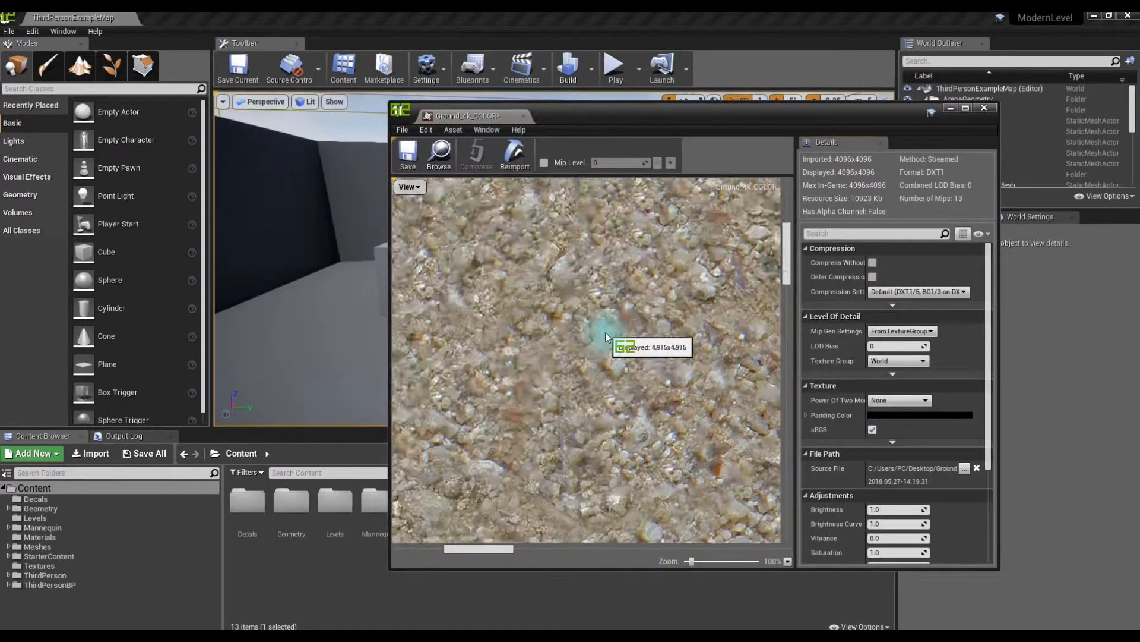
pyautogui.click(983, 111)
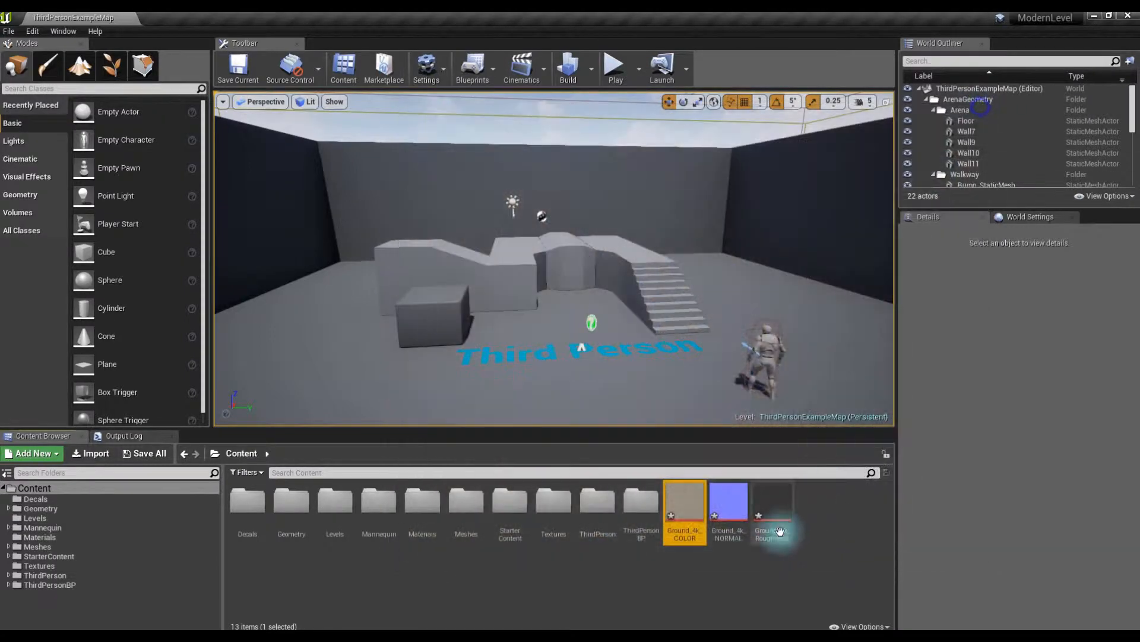
pyautogui.doubleClick(732, 521)
pyautogui.scroll(3, 622, 354)
pyautogui.scroll(3, 621, 354)
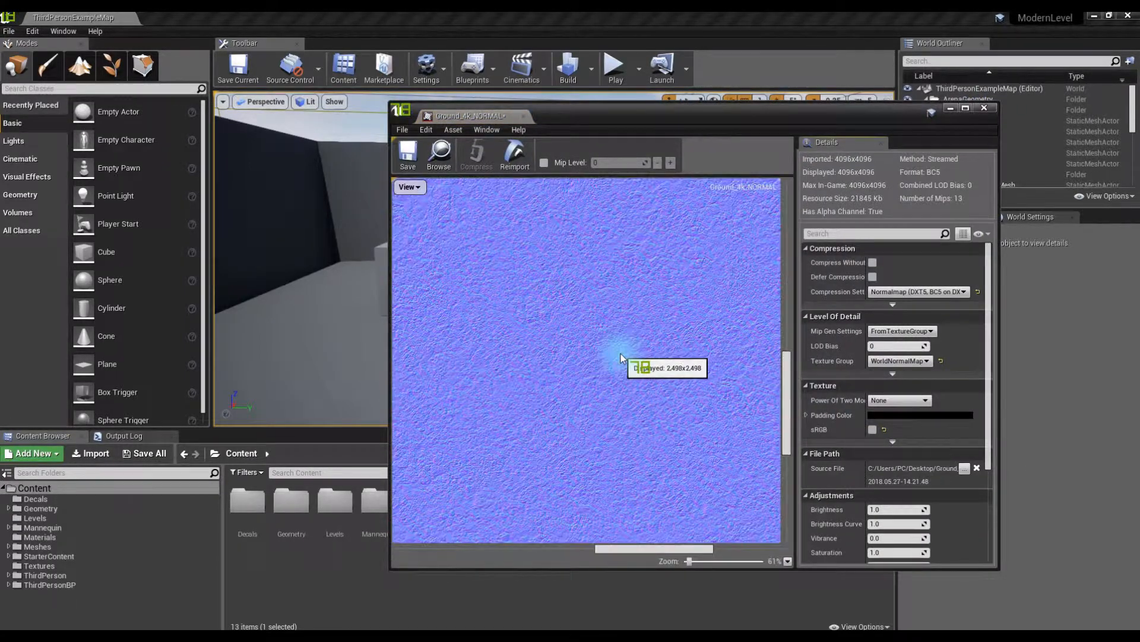
pyautogui.click(983, 110)
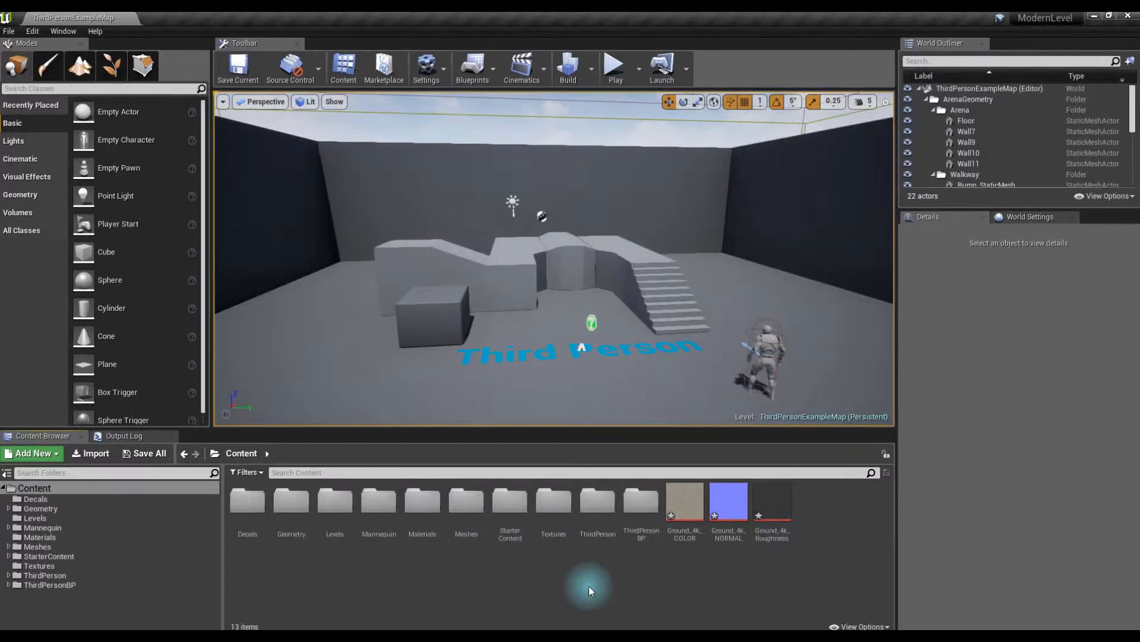
# Create a new material named Ground in the Content folder
pyautogui.rightClick(603, 579)
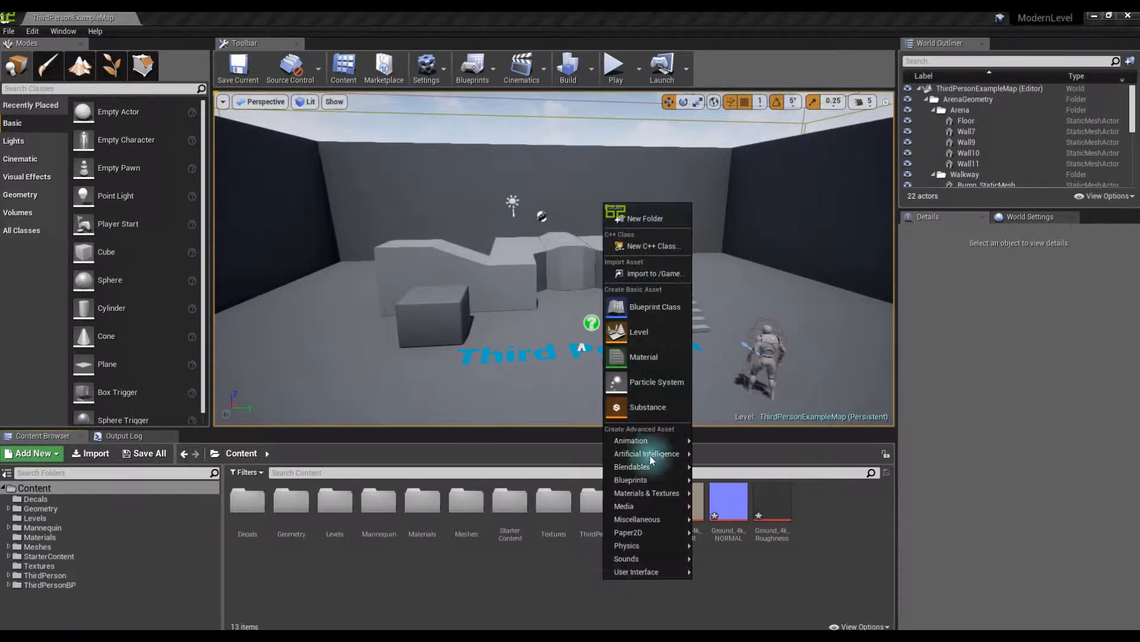
pyautogui.click(651, 362)
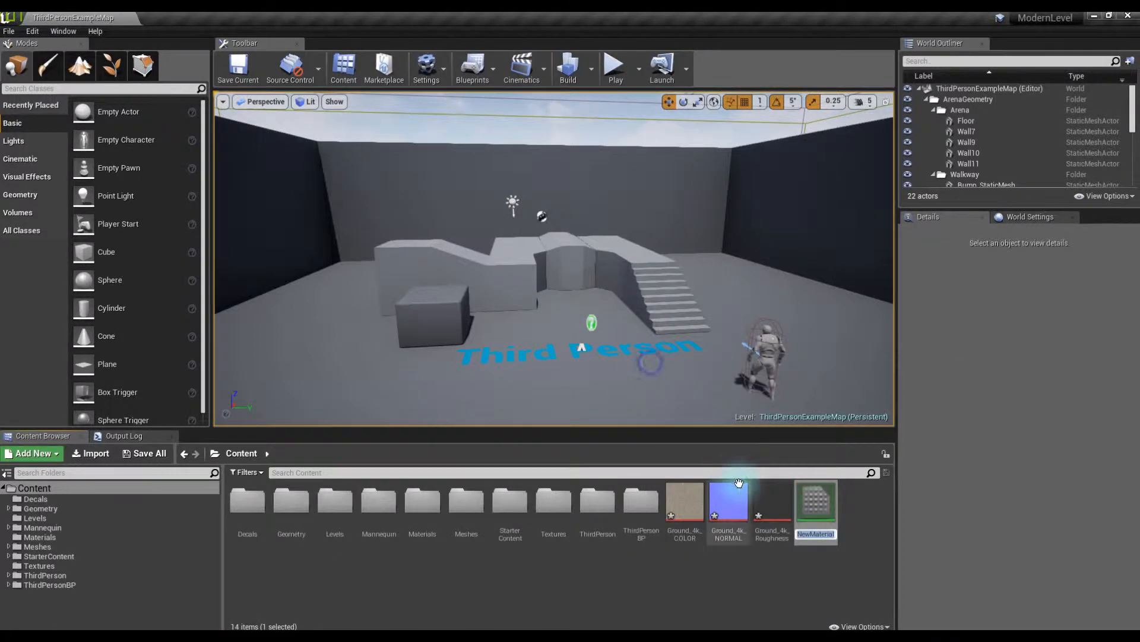
pyautogui.write('Gr')
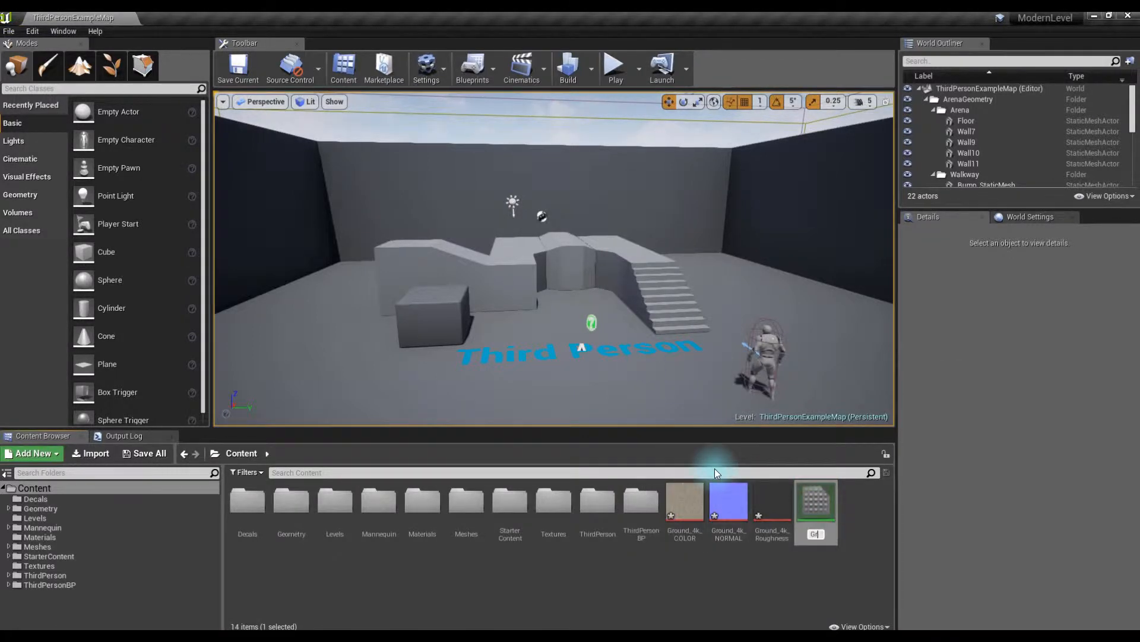
pyautogui.write('ound')
pyautogui.press('Return')
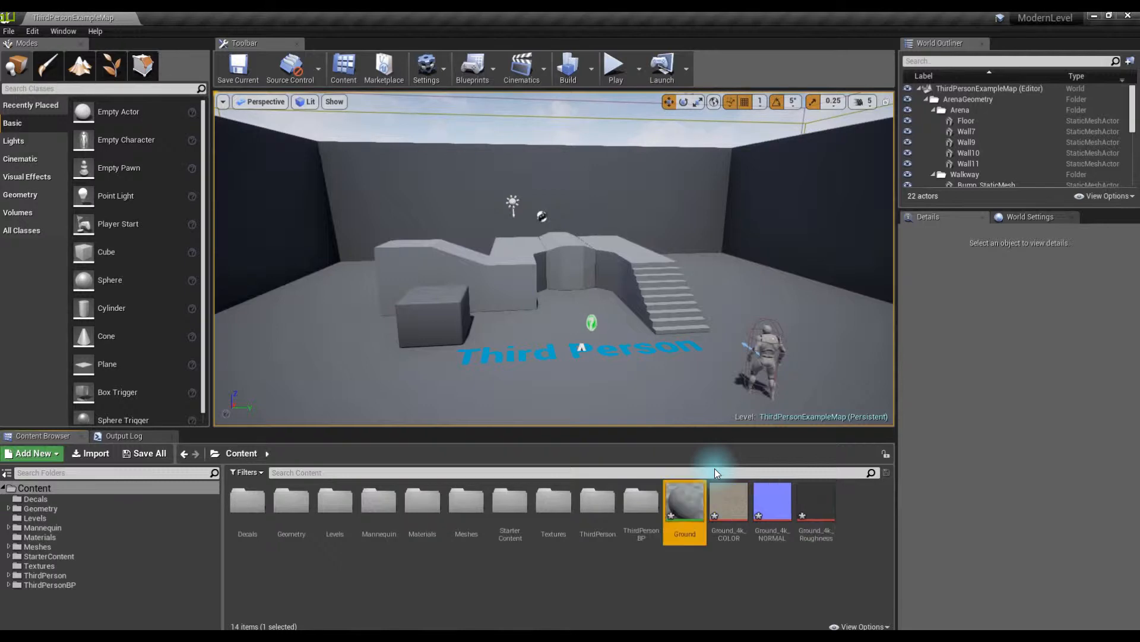
# Open the Ground material and add the Ground_4k_COLOR, Ground_4k_NORMAL and Ground_4k_Roughness textures to its graph as texture samples
pyautogui.doubleClick(686, 499)
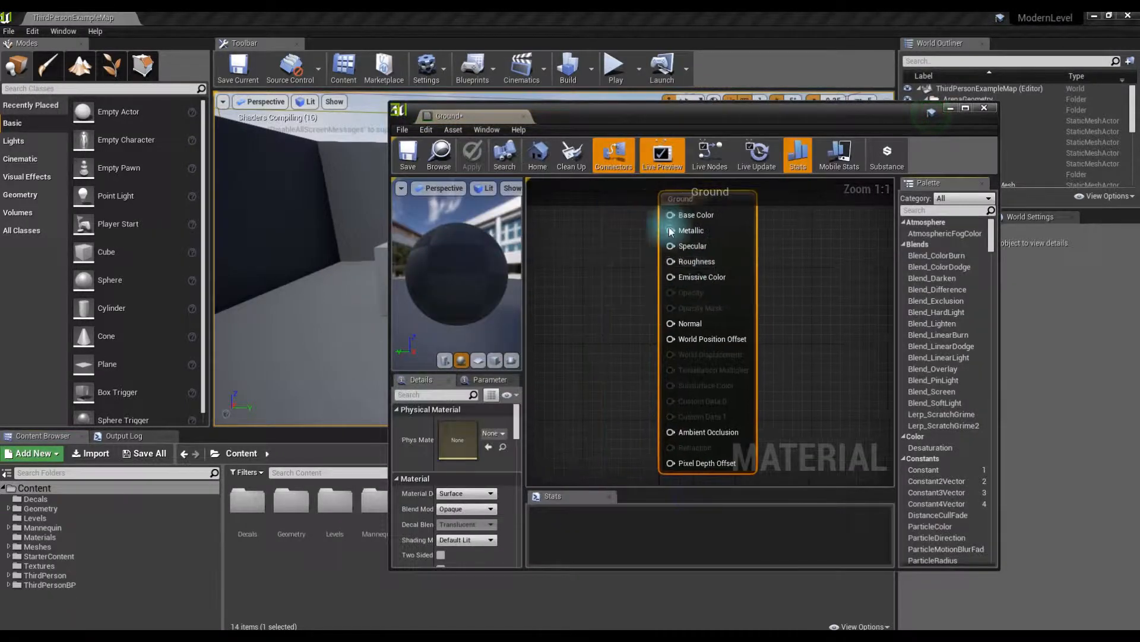
pyautogui.moveTo(655, 123); pyautogui.dragTo(315, 125)
pyautogui.click(729, 504)
pyautogui.keyDown('shift'); pyautogui.click(816, 503); pyautogui.keyUp('shift')
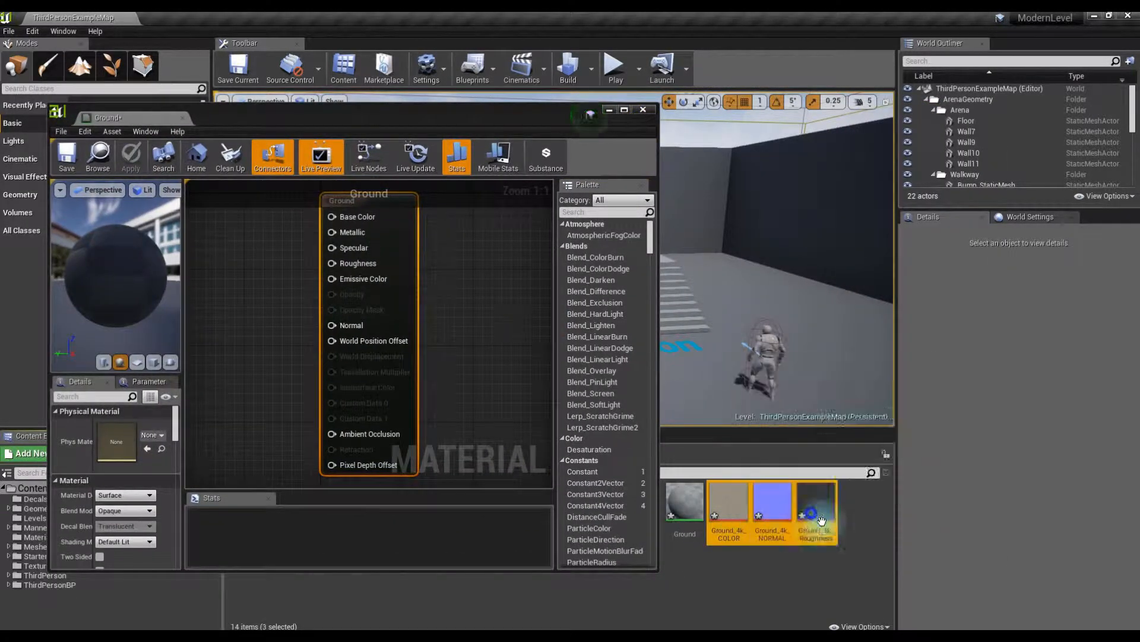
pyautogui.moveTo(756, 505); pyautogui.dragTo(359, 326)
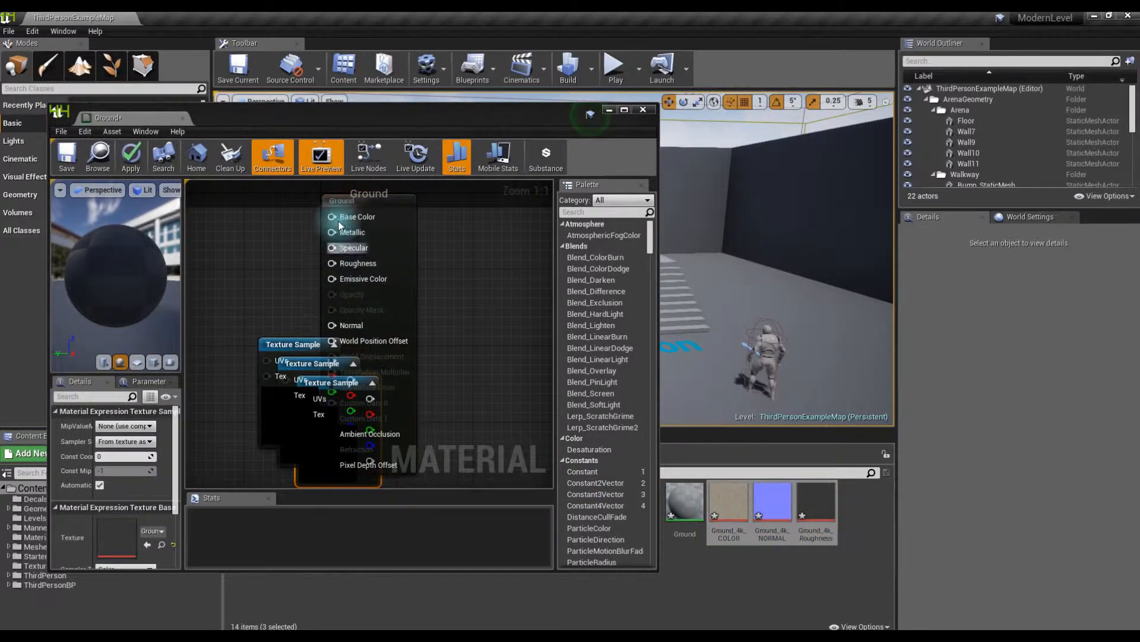
pyautogui.doubleClick(415, 123)
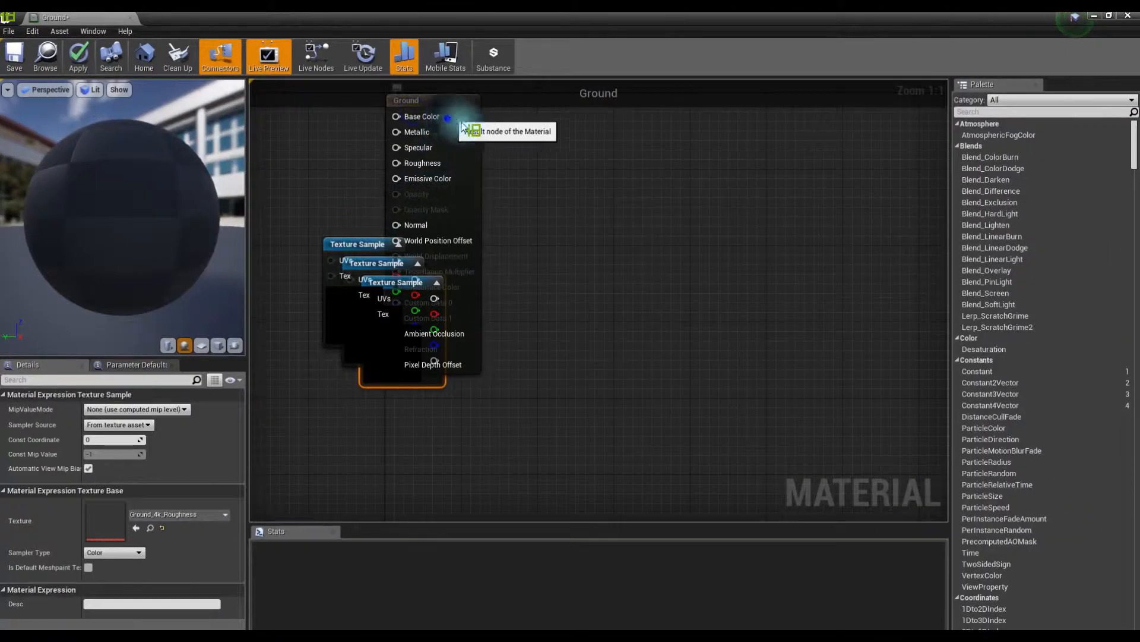
# Spread the overlapping graph nodes apart and connect the colour texture sample to the material's Base Color
pyautogui.moveTo(463, 126); pyautogui.dragTo(663, 230)
pyautogui.moveTo(386, 283); pyautogui.dragTo(373, 416)
pyautogui.moveTo(367, 247); pyautogui.dragTo(601, 224)
pyautogui.moveTo(377, 266); pyautogui.dragTo(374, 285)
pyautogui.moveTo(541, 271); pyautogui.dragTo(604, 266)
pyautogui.moveTo(463, 138); pyautogui.dragTo(426, 129)
pyautogui.moveTo(125, 198); pyautogui.dragTo(178, 191)
pyautogui.scroll(5, 123, 187)
pyautogui.scroll(-5, 123, 187)
pyautogui.scroll(3, 123, 187)
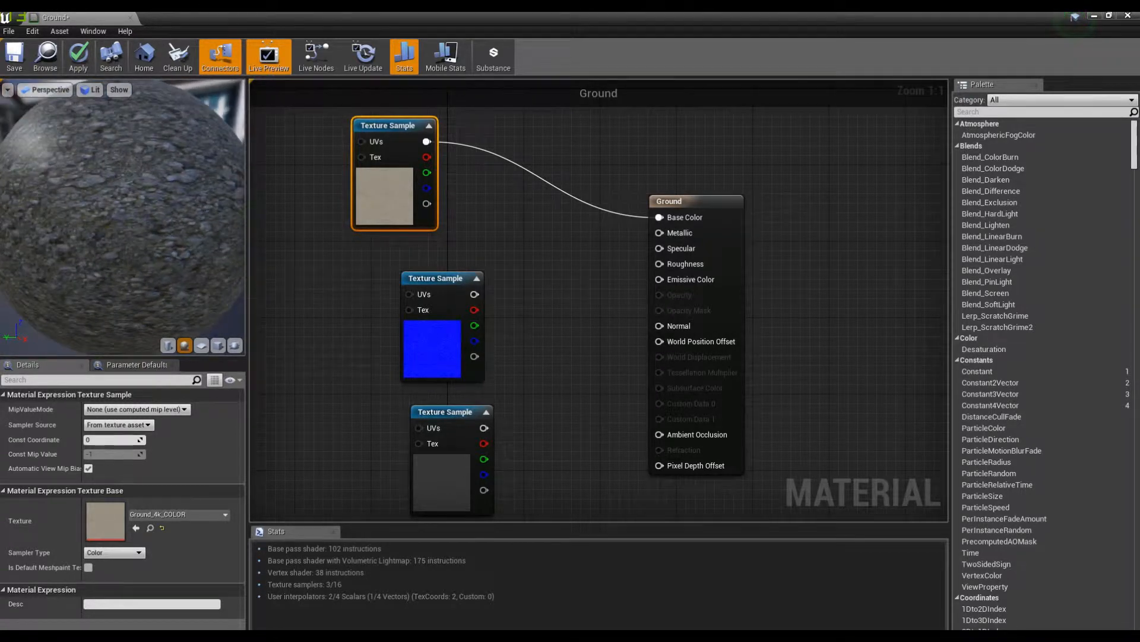
# Add a texture coordinate node and connect it to the UVs of the colour texture sample
pyautogui.moveTo(355, 186); pyautogui.dragTo(536, 210)
pyautogui.rightClick(404, 231)
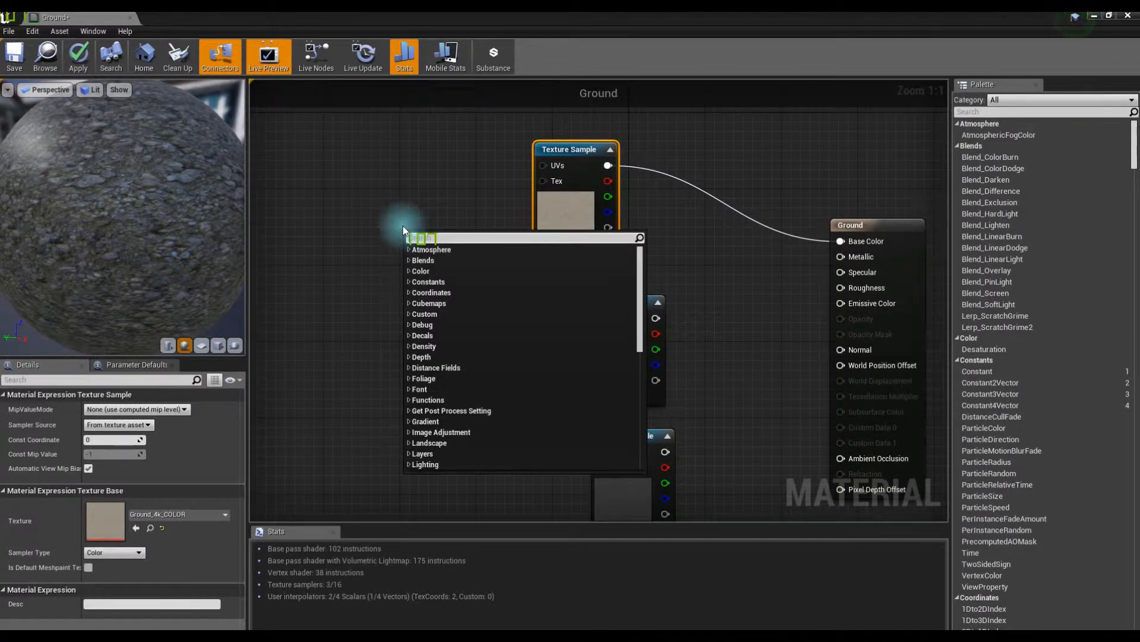
pyautogui.write('texture')
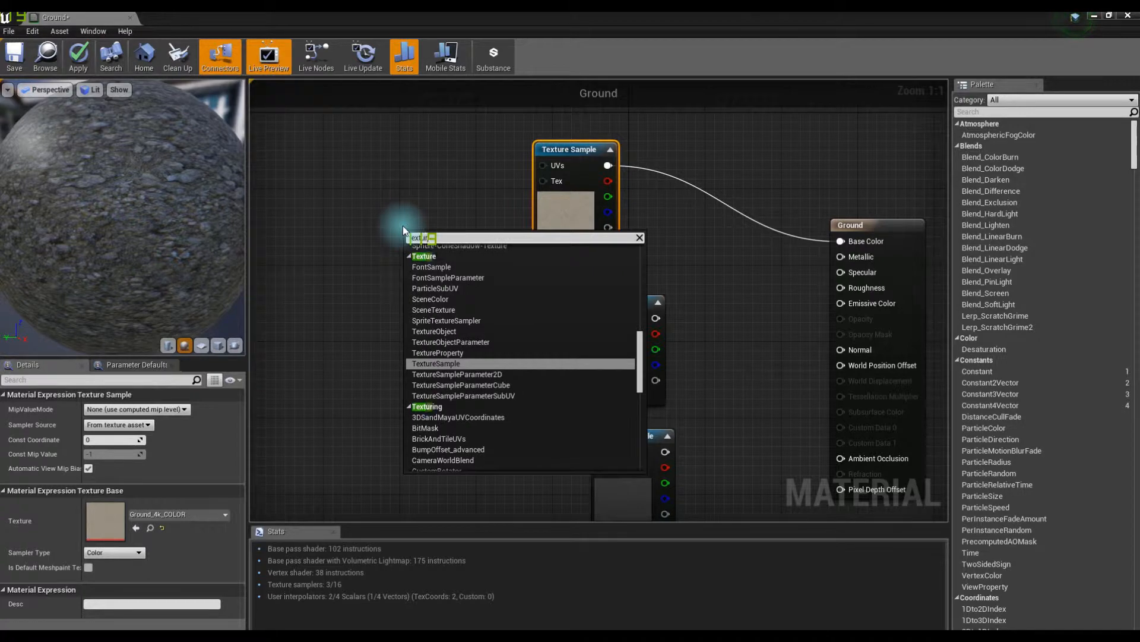
pyautogui.write('co')
pyautogui.press('Return')
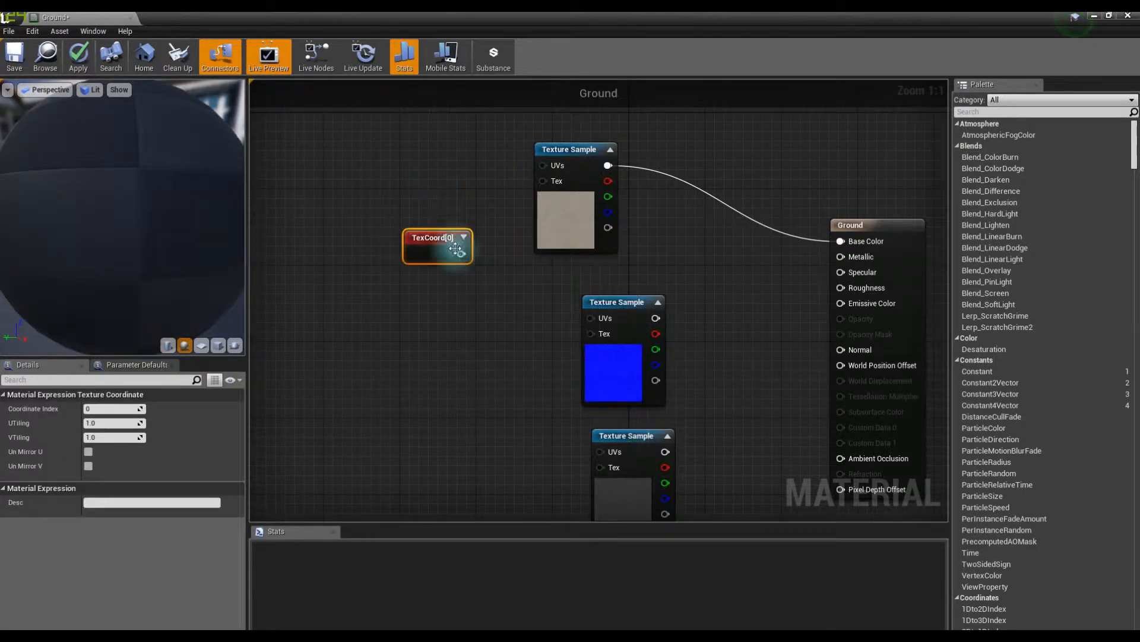
pyautogui.moveTo(461, 253); pyautogui.dragTo(543, 165)
pyautogui.moveTo(433, 238); pyautogui.dragTo(392, 235)
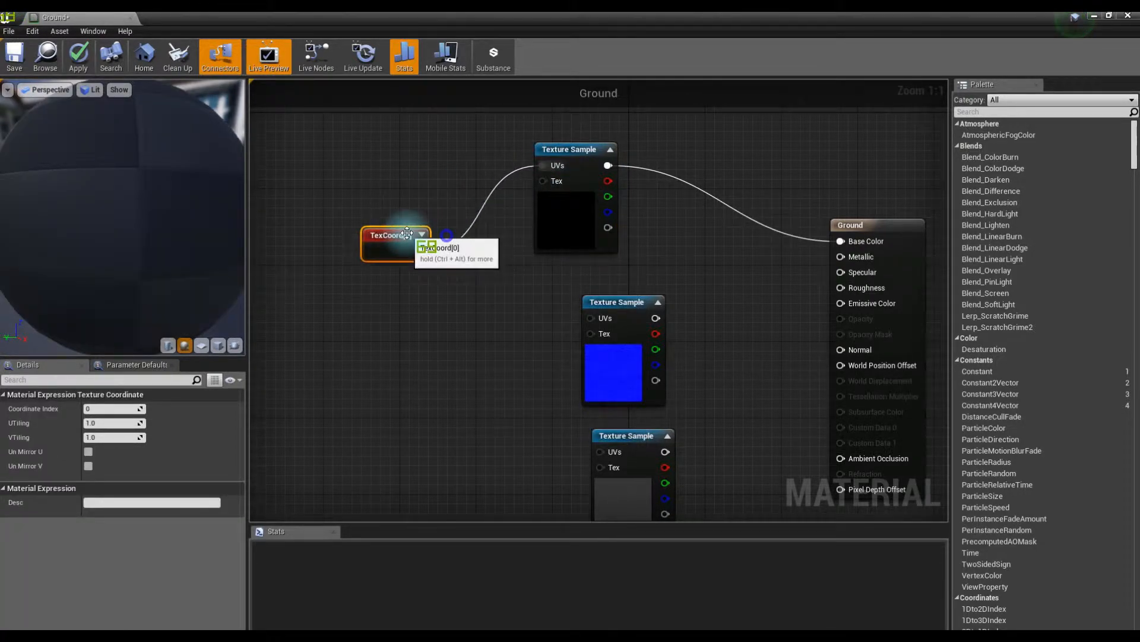
# Set the texture coordinate's UTiling and VTiling to 5 and apply the material changes
pyautogui.click(118, 422)
pyautogui.write('5')
pyautogui.click(102, 437)
pyautogui.write('5')
pyautogui.press('Return')
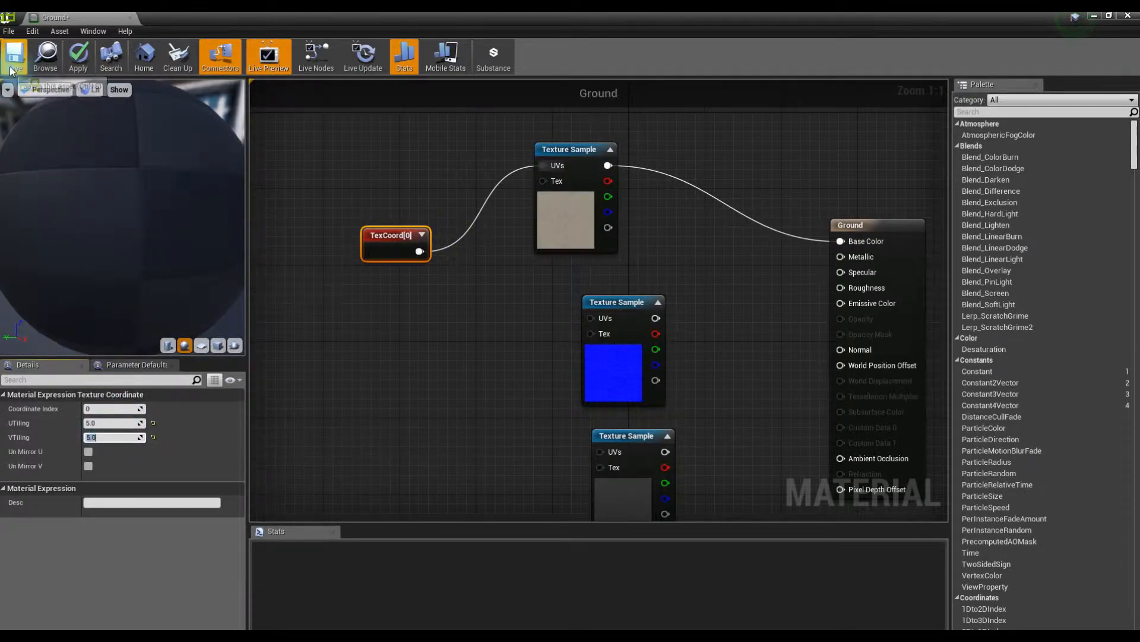
pyautogui.click(1094, 16)
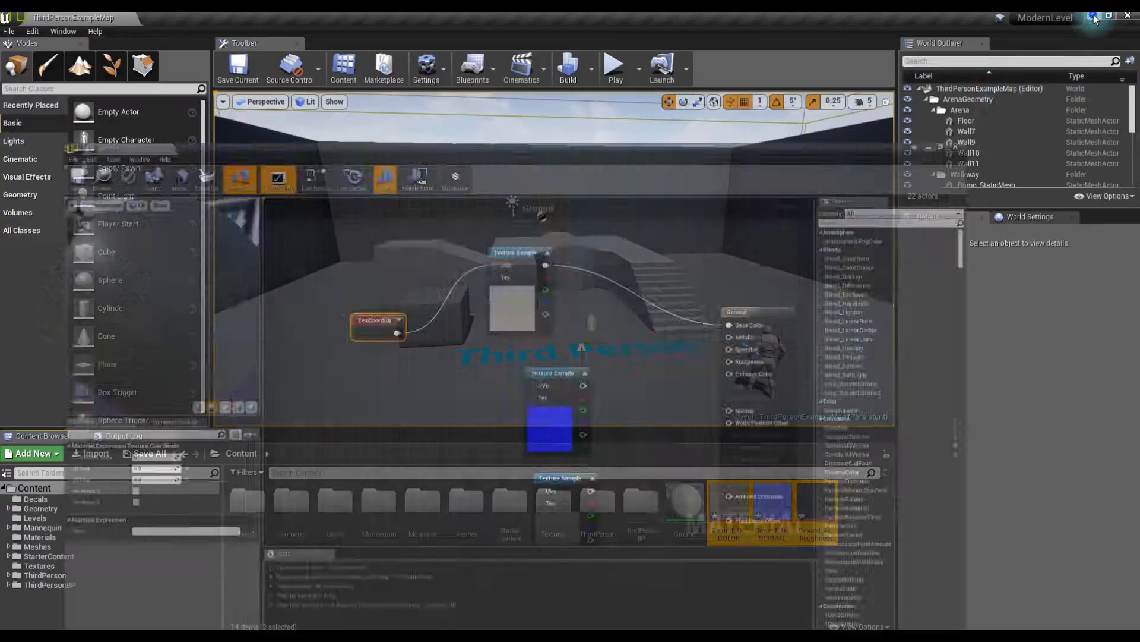
# Assign the Ground material to the floor of the Third Person level
pyautogui.moveTo(547, 281); pyautogui.dragTo(539, 321)
pyautogui.click(640, 595)
pyautogui.moveTo(687, 506); pyautogui.dragTo(502, 290)
pyautogui.press('s')
pyautogui.press('w')
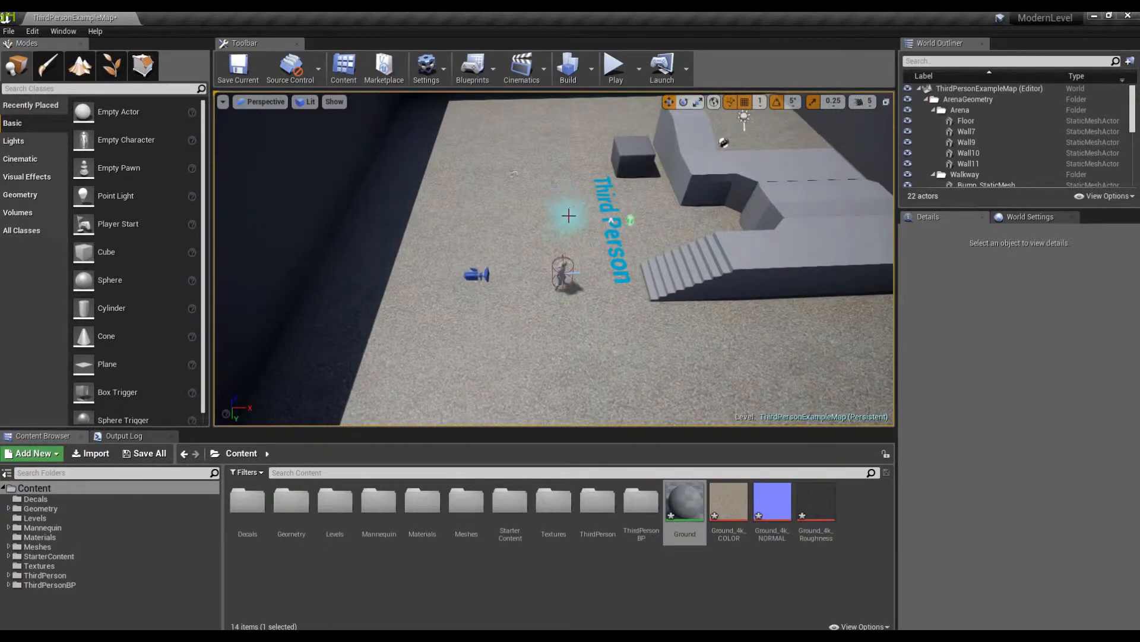
pyautogui.moveTo(568, 211); pyautogui.dragTo(552, 232)
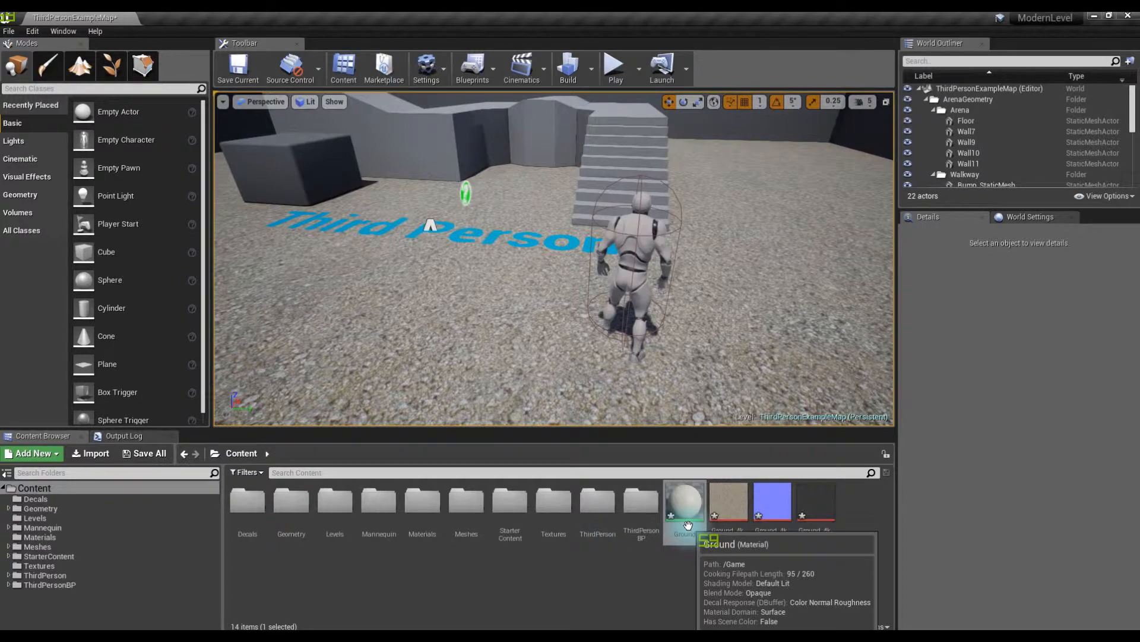
pyautogui.click(551, 570)
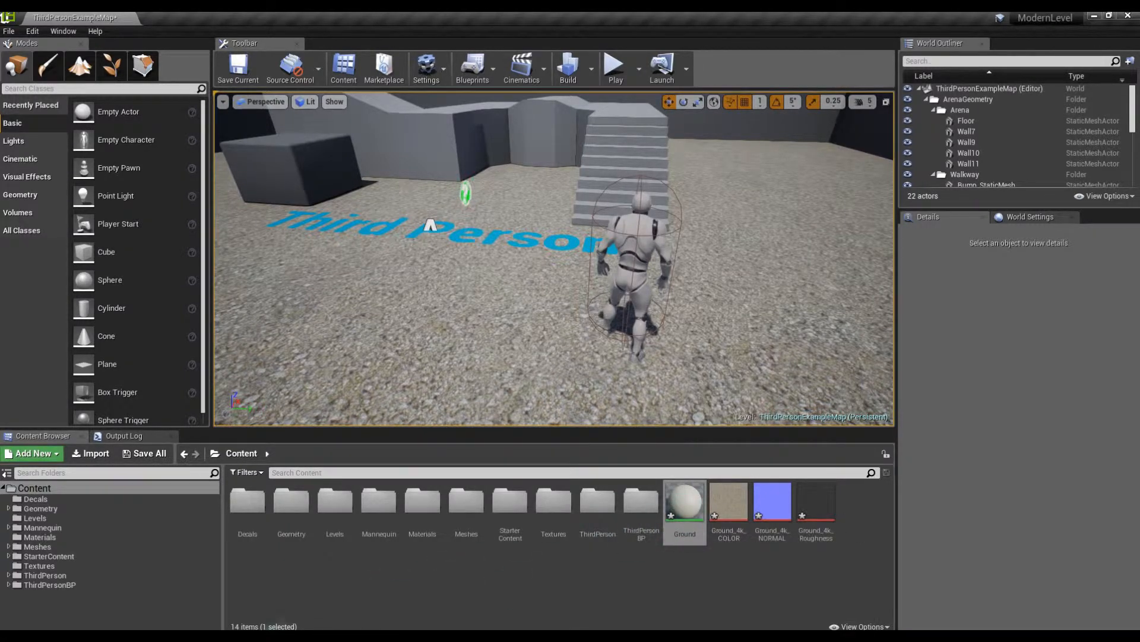
# Reopen the Ground material and rearrange the graph so the roughness texture sample sits between the colour and normal samples
pyautogui.doubleClick(707, 499)
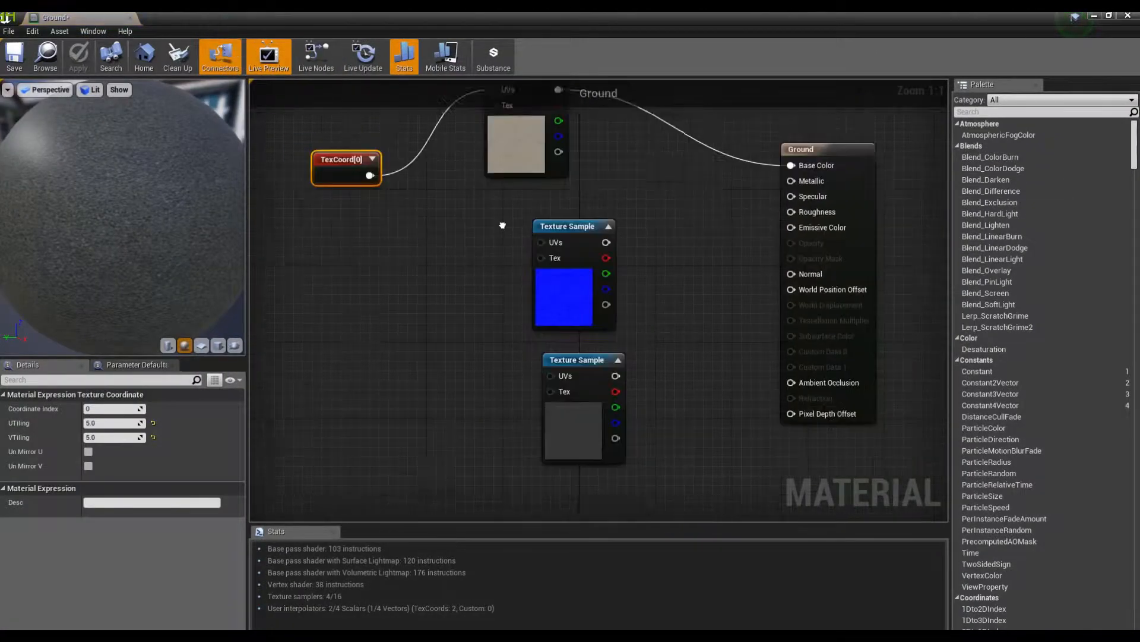
pyautogui.moveTo(542, 244); pyautogui.dragTo(333, 359)
pyautogui.moveTo(546, 378); pyautogui.dragTo(470, 282)
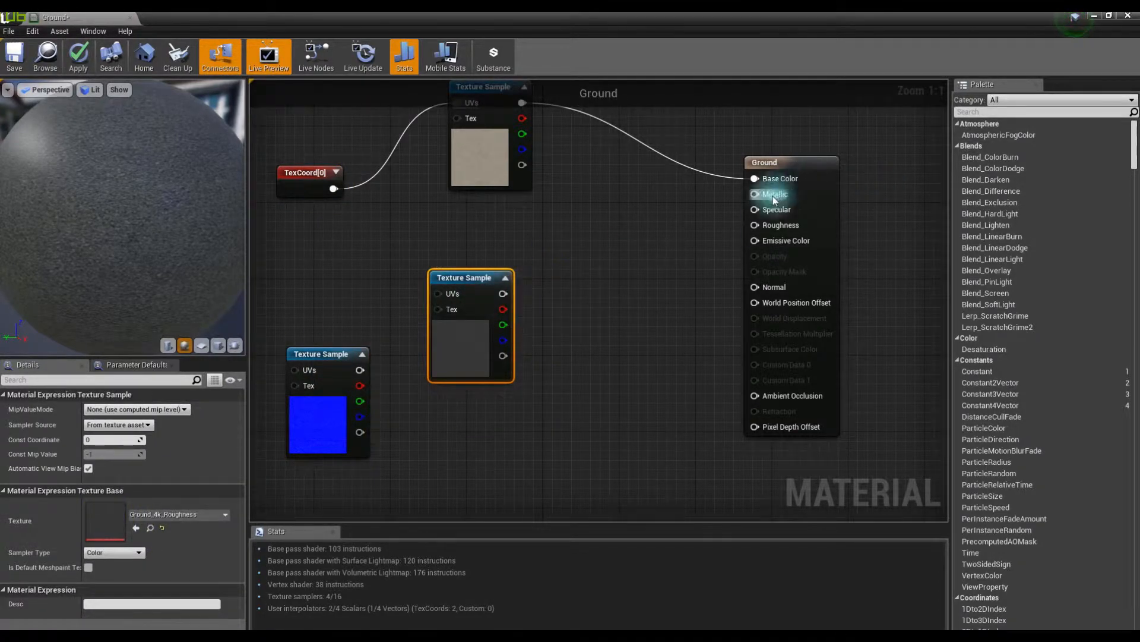
pyautogui.moveTo(508, 299); pyautogui.dragTo(499, 270)
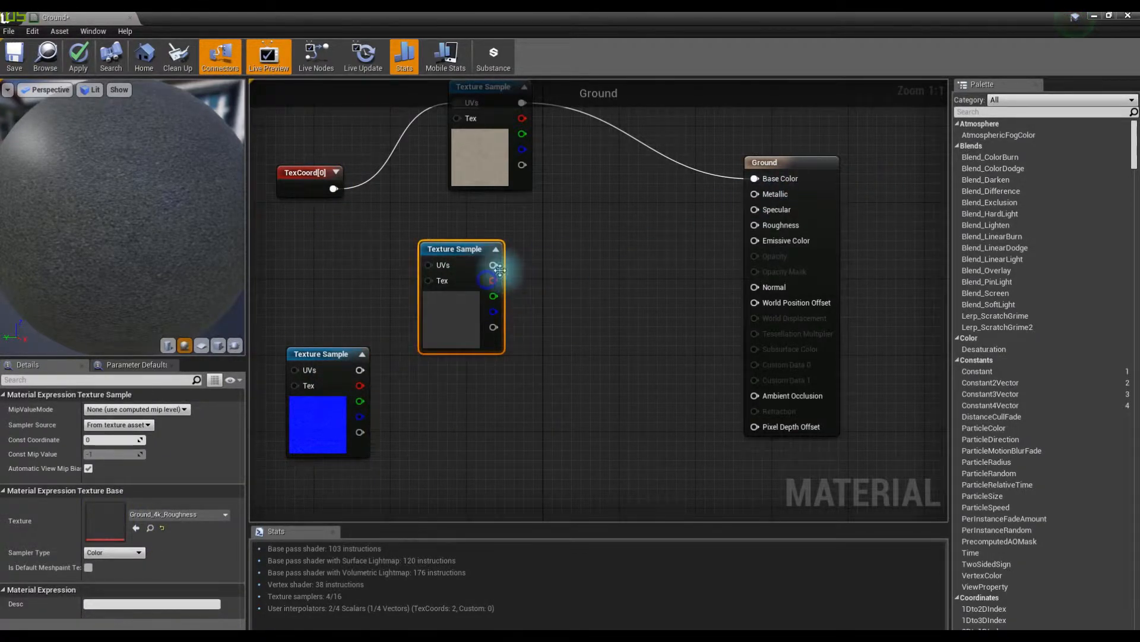
# Add a Multiply node with the roughness texture sample's output feeding its A input
pyautogui.moveTo(736, 212); pyautogui.dragTo(760, 233)
pyautogui.moveTo(579, 269); pyautogui.dragTo(582, 271)
pyautogui.write('mult')
pyautogui.press('Return')
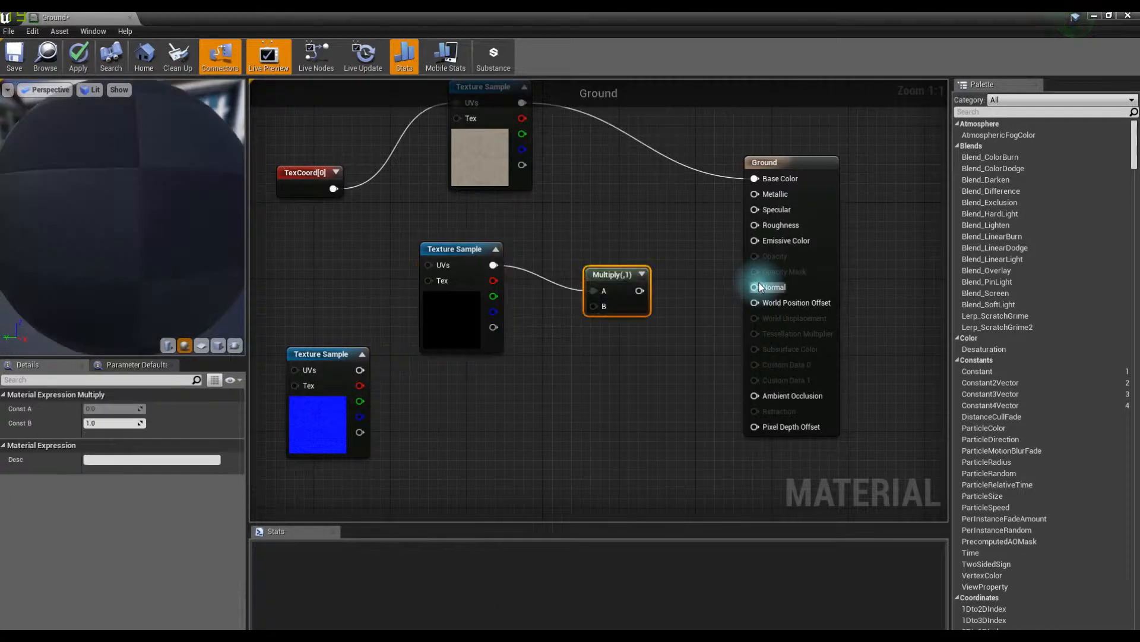
# Wire the Multiply output into the material's Roughness input and feed its B input from a new scalar parameter
pyautogui.moveTo(639, 290); pyautogui.dragTo(754, 224)
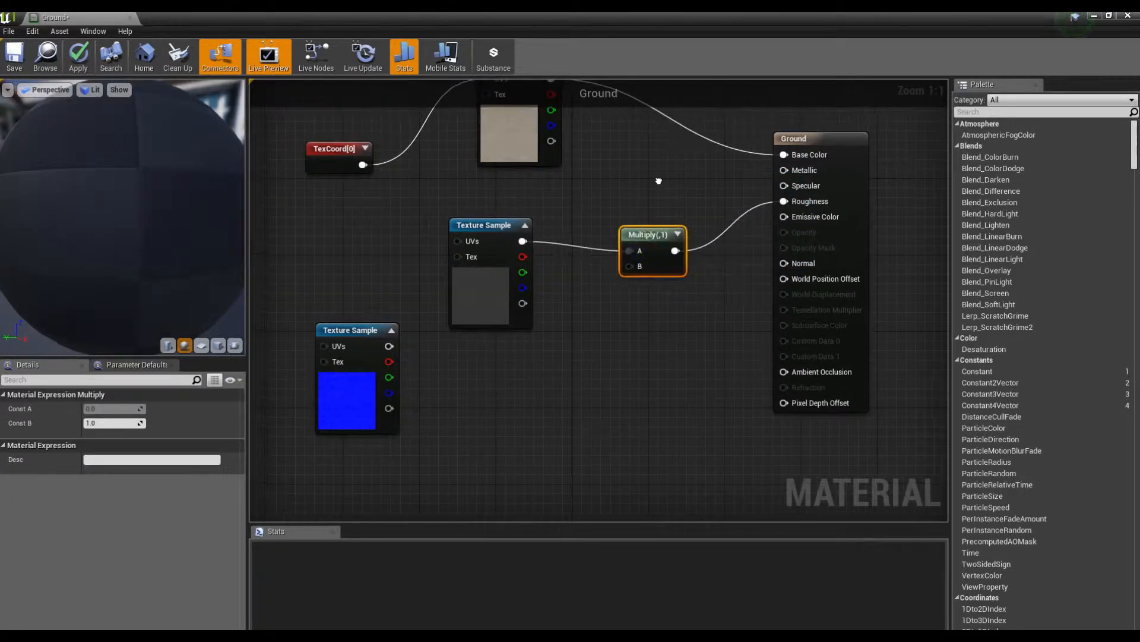
pyautogui.moveTo(497, 228); pyautogui.dragTo(497, 238)
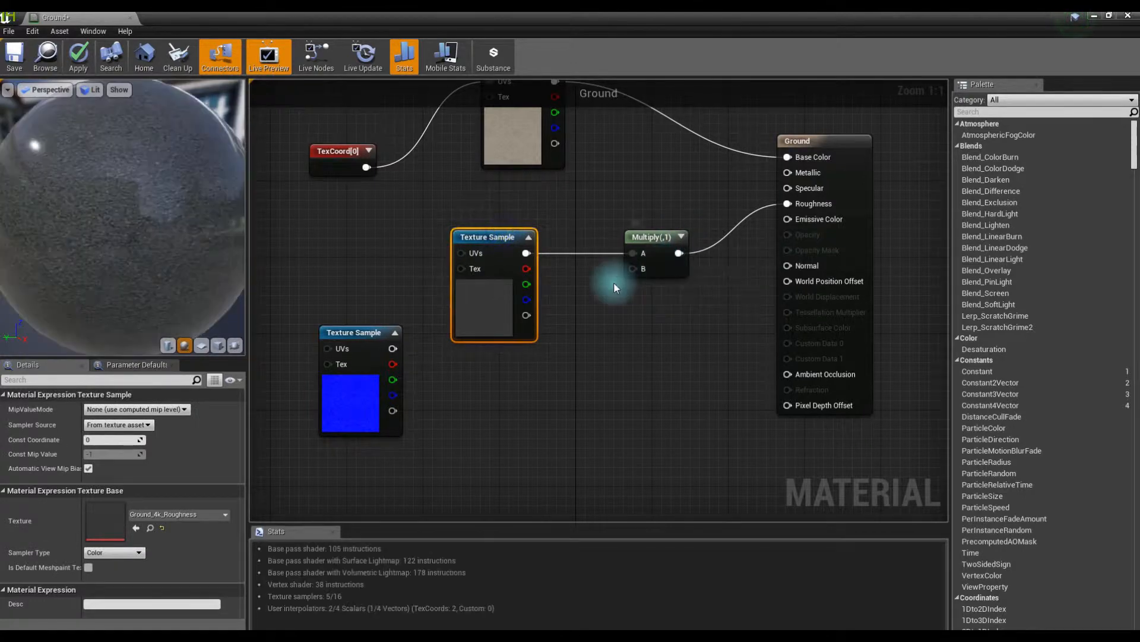
pyautogui.moveTo(635, 270); pyautogui.dragTo(572, 326)
pyautogui.write('scalar')
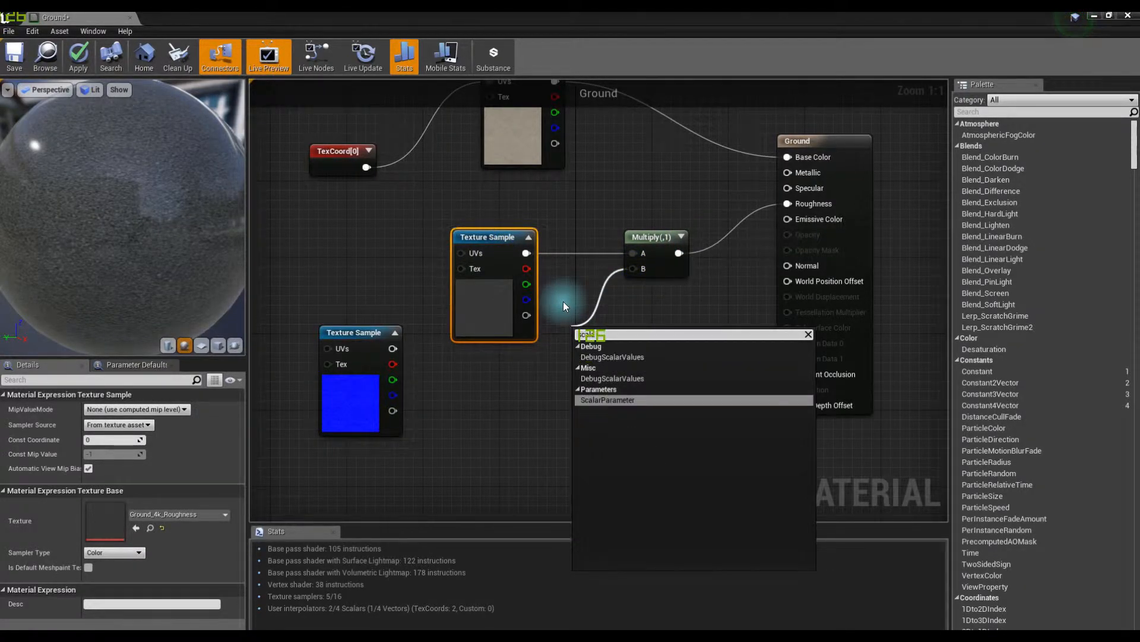
pyautogui.press('Return')
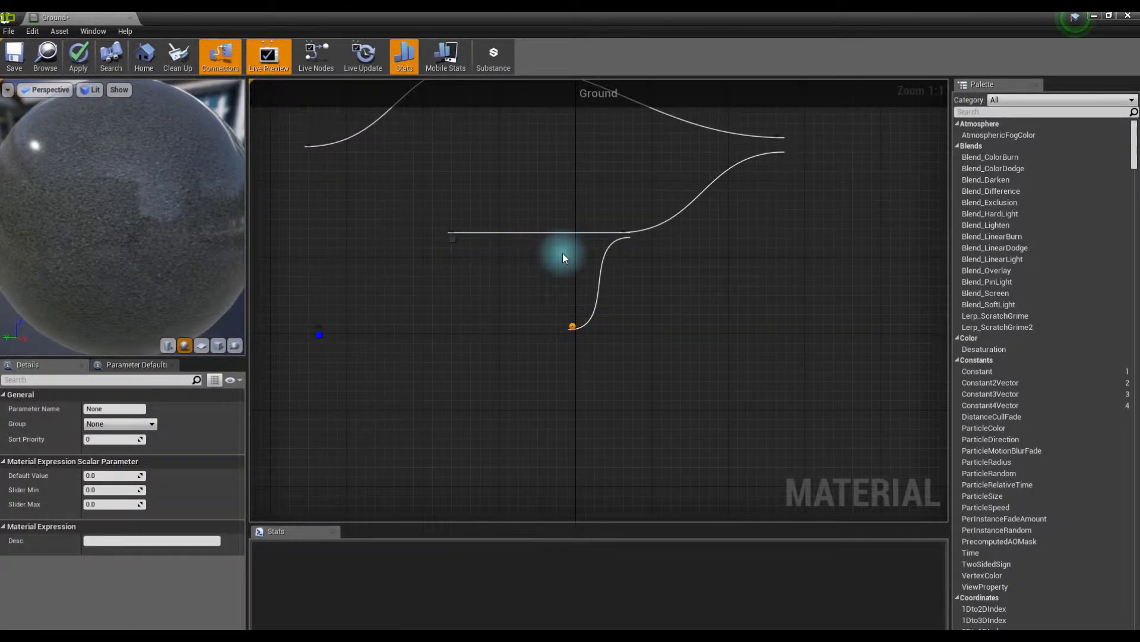
# Give the scalar parameter feeding the Multiply node a default value of 1 and place it just below the roughness texture sample
pyautogui.moveTo(600, 356); pyautogui.dragTo(546, 362)
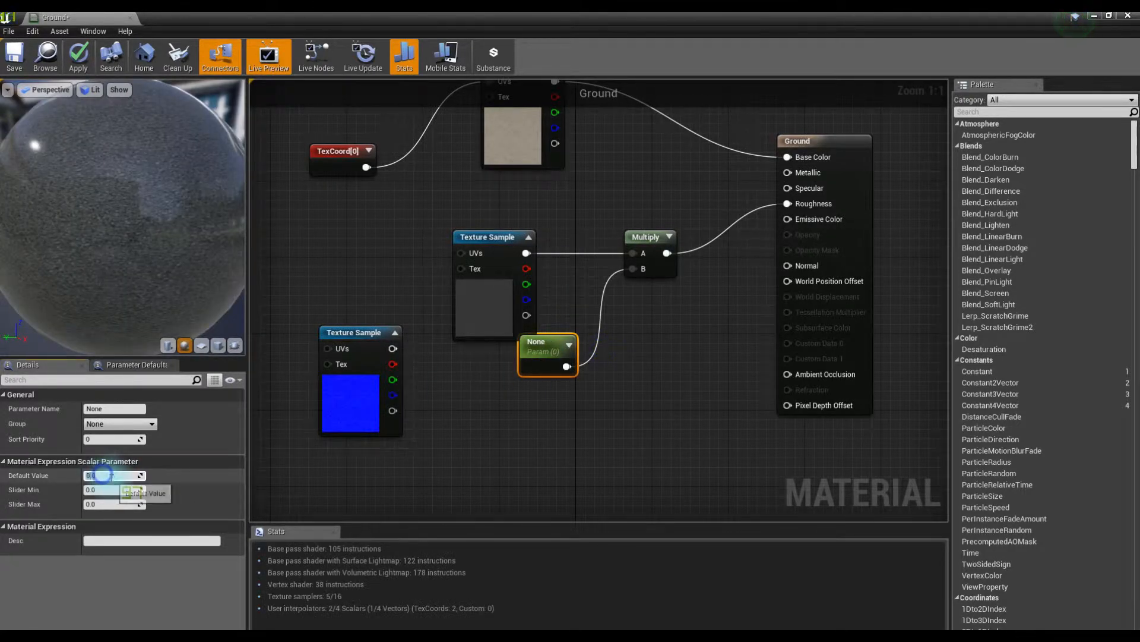
pyautogui.write('1')
pyautogui.press('Return')
pyautogui.click(418, 458)
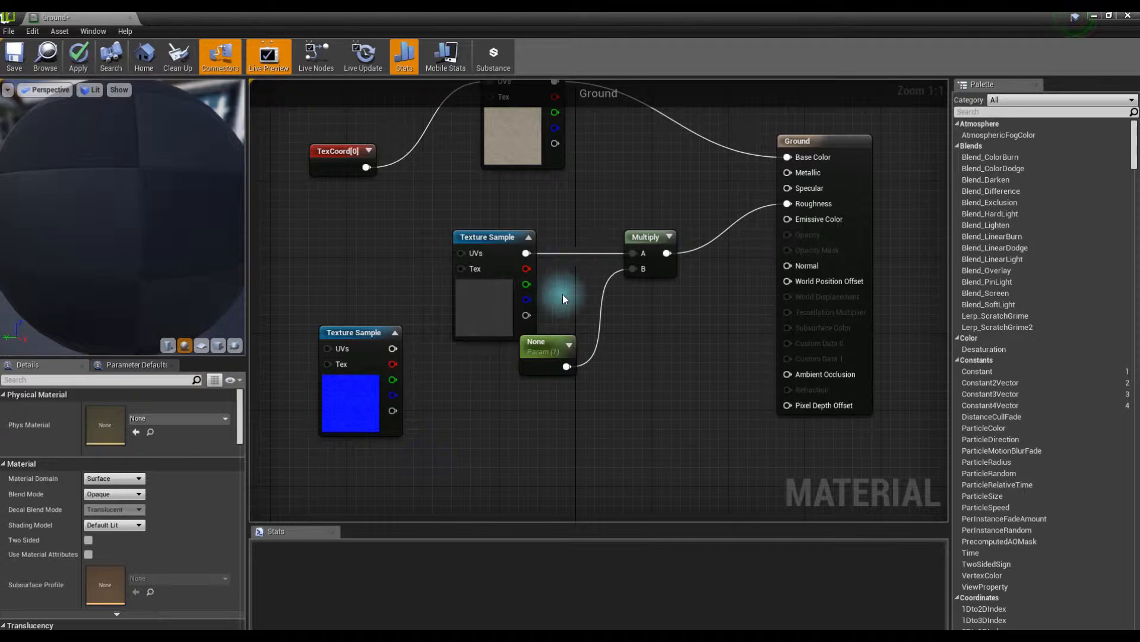
pyautogui.moveTo(543, 344); pyautogui.dragTo(535, 355)
# Add a second scalar parameter with a default value of 0.3 and connect it to the material's Specular input
pyautogui.rightClick(610, 184)
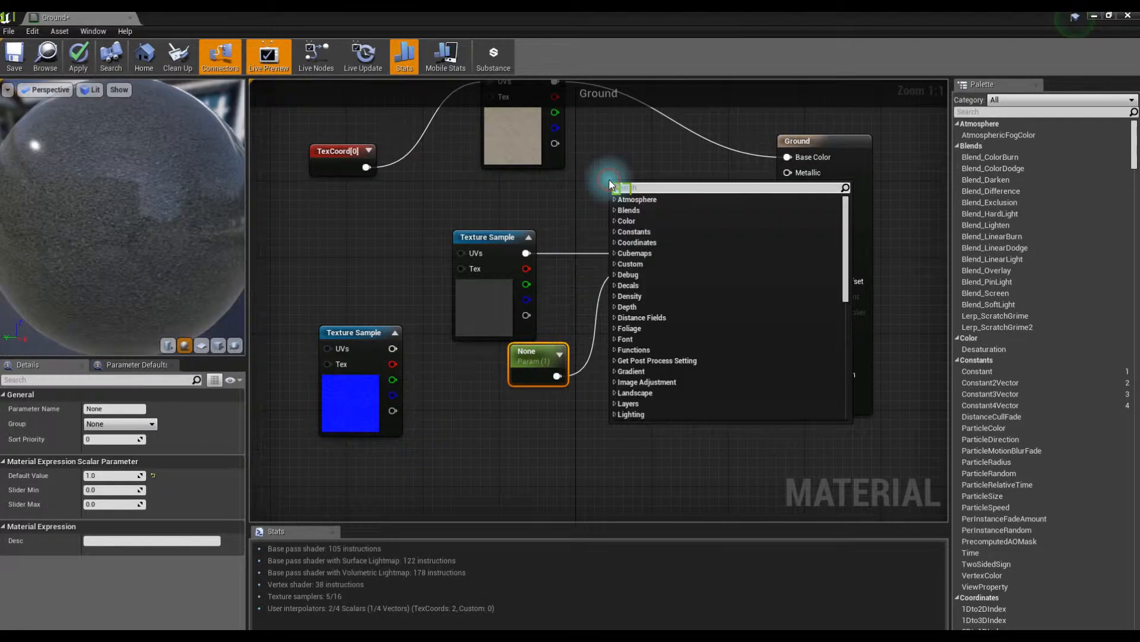
pyautogui.write('scalar')
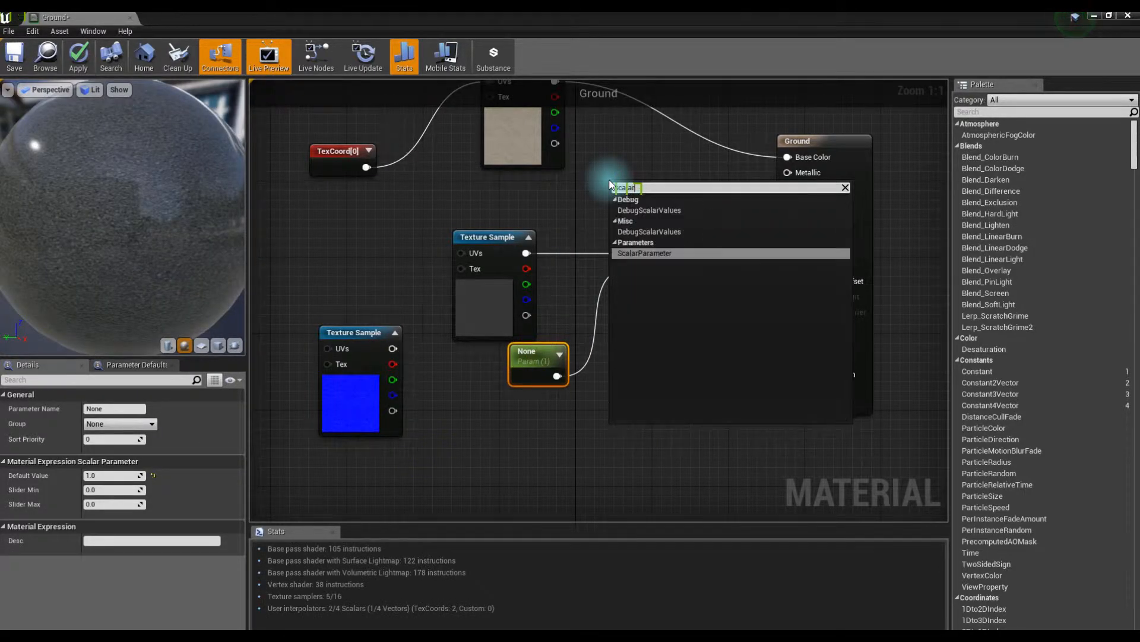
pyautogui.press('Return')
pyautogui.moveTo(657, 213); pyautogui.dragTo(787, 187)
pyautogui.click(633, 205)
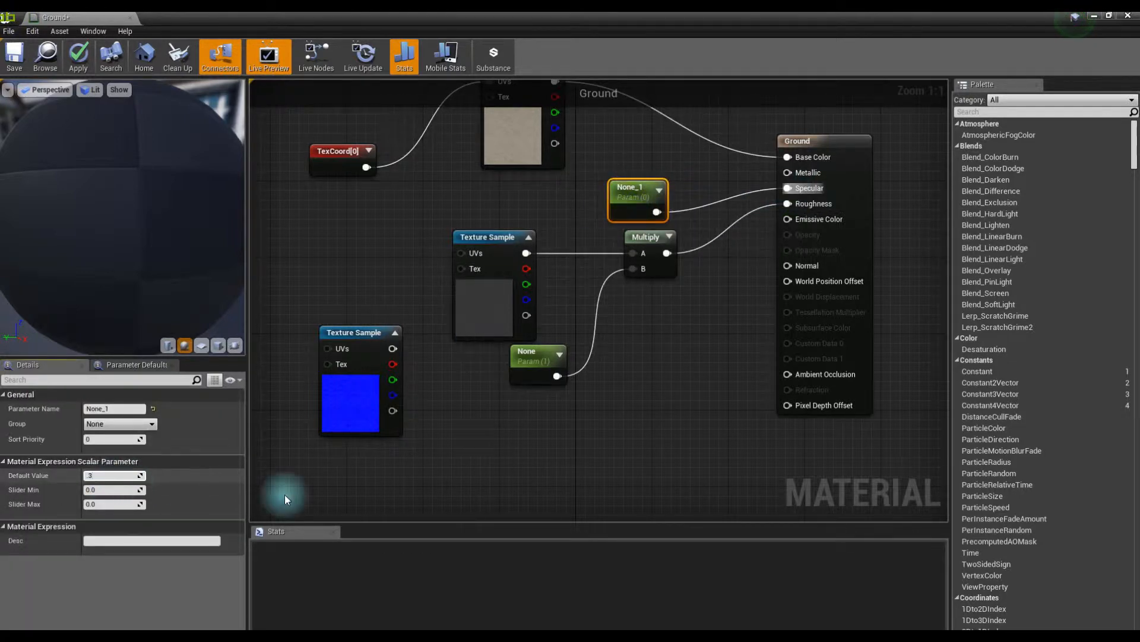
pyautogui.click(433, 478)
# Move the normal texture sample further down and shift the roughness texture sample slightly away from the Multiply node
pyautogui.moveTo(477, 441); pyautogui.dragTo(481, 382)
pyautogui.moveTo(369, 276); pyautogui.dragTo(369, 401)
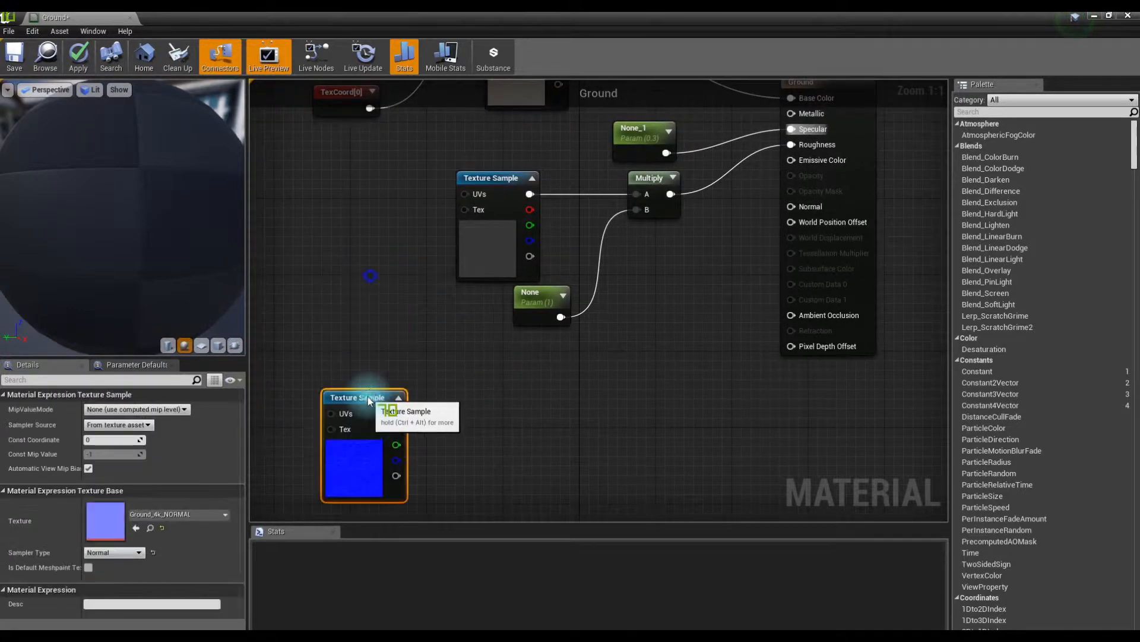
pyautogui.moveTo(498, 180); pyautogui.dragTo(477, 171)
pyautogui.moveTo(606, 354); pyautogui.dragTo(560, 326)
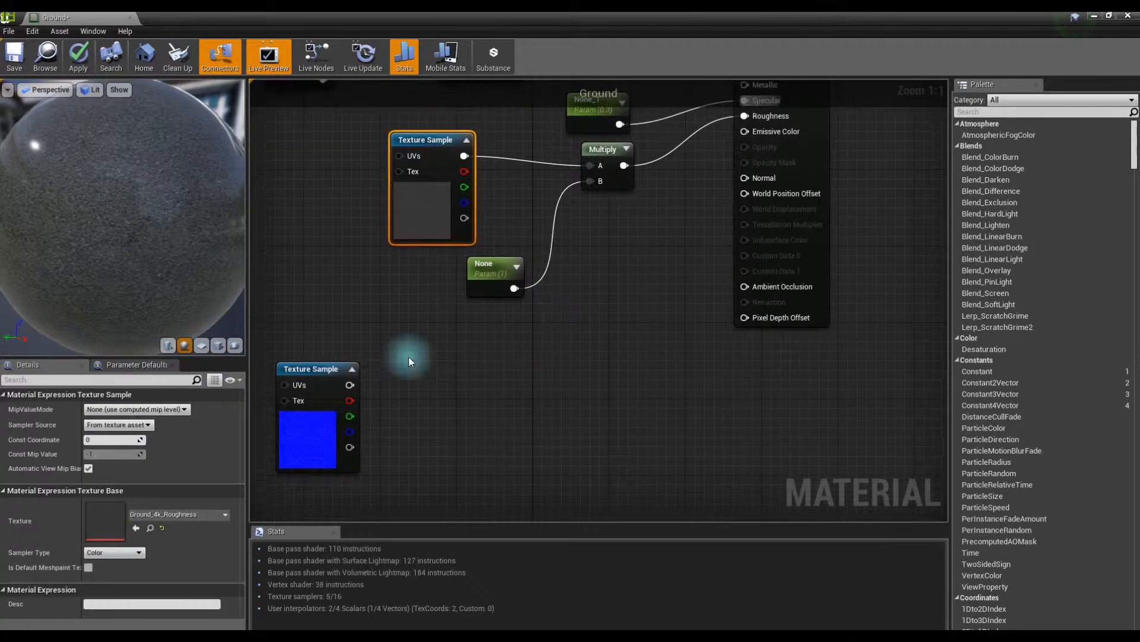
# Connect the texture coordinate output to the roughness sample's UVs and reposition both nodes for a clear layout
pyautogui.moveTo(366, 412); pyautogui.dragTo(375, 412)
pyautogui.moveTo(95, 175); pyautogui.dragTo(144, 187)
pyautogui.moveTo(304, 109); pyautogui.dragTo(486, 272)
pyautogui.moveTo(397, 180); pyautogui.dragTo(349, 180)
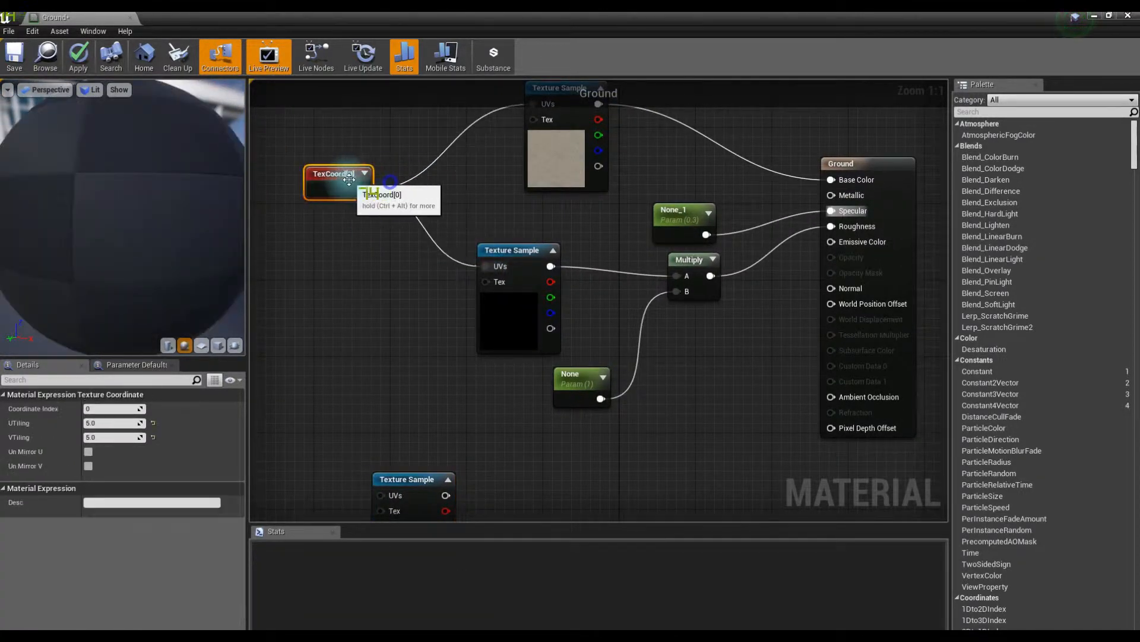
pyautogui.moveTo(517, 256); pyautogui.dragTo(545, 246)
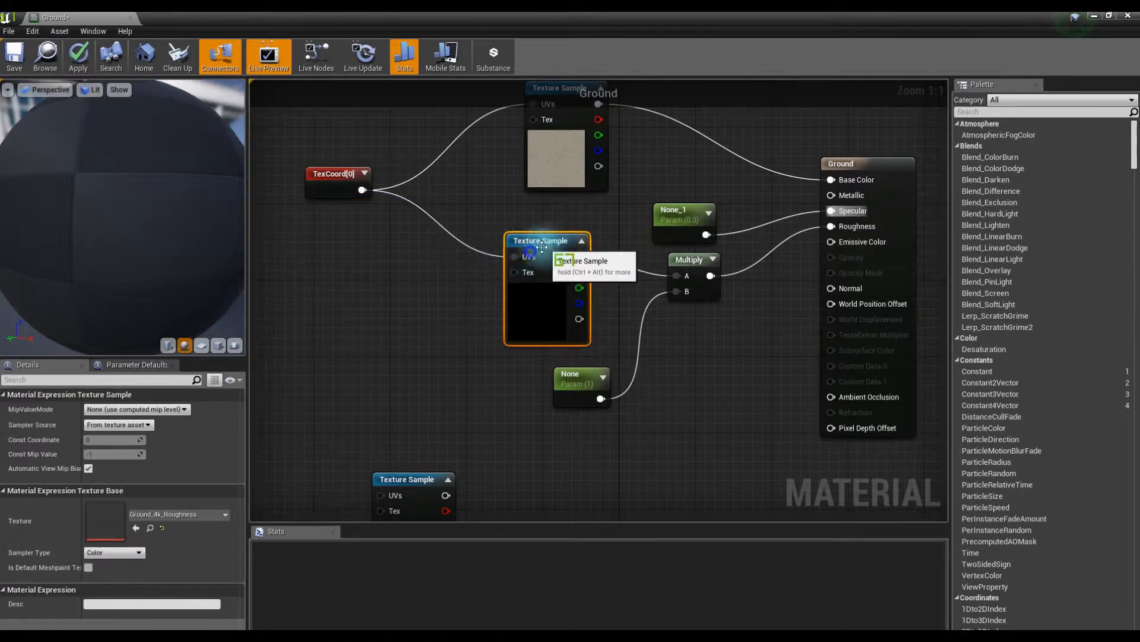
pyautogui.moveTo(338, 180); pyautogui.dragTo(329, 190)
pyautogui.moveTo(537, 240); pyautogui.dragTo(547, 231)
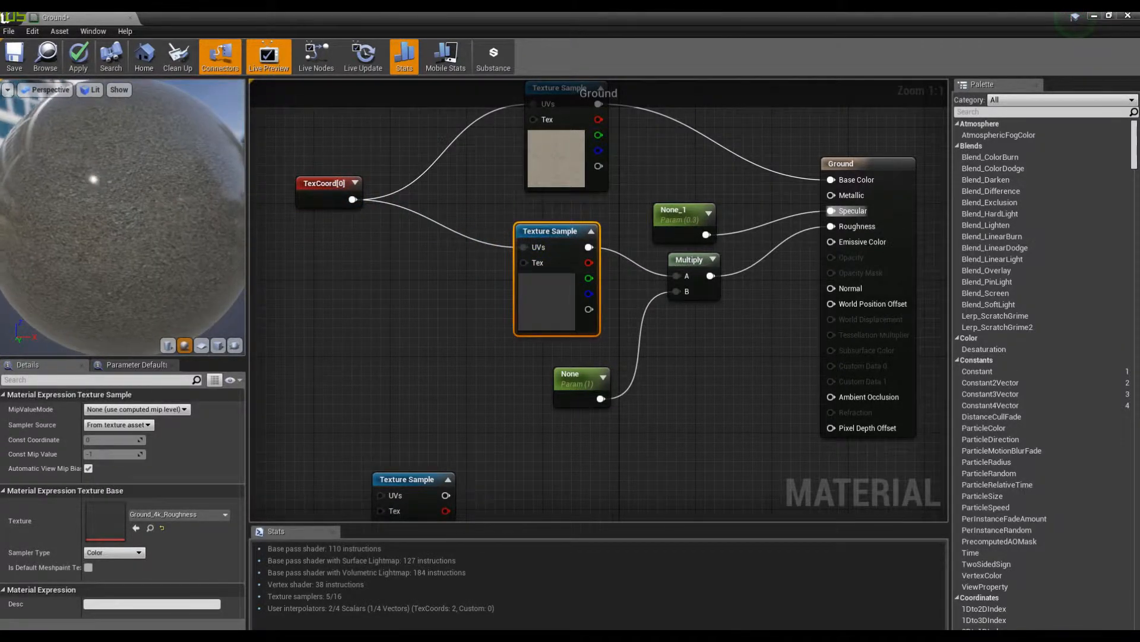
pyautogui.moveTo(552, 232); pyautogui.dragTo(524, 241)
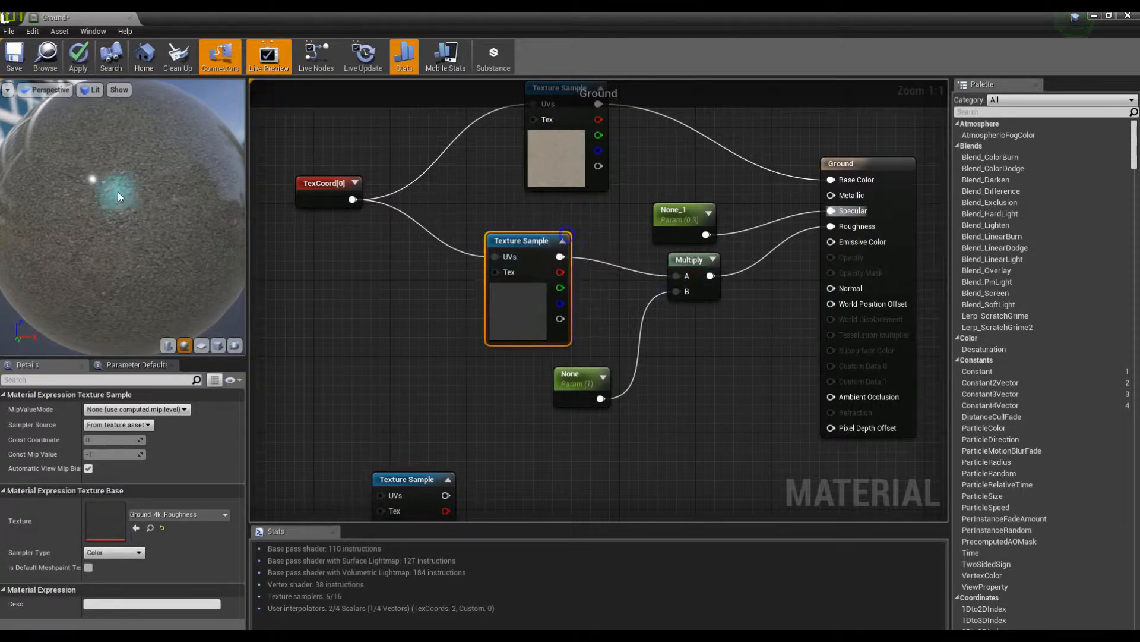
# Disconnect the Multiply node from Roughness and wire its output into Specular in place of the 0.3 parameter, moving that parameter aside
pyautogui.scroll(-5, 104, 182)
pyautogui.scroll(5, 103, 182)
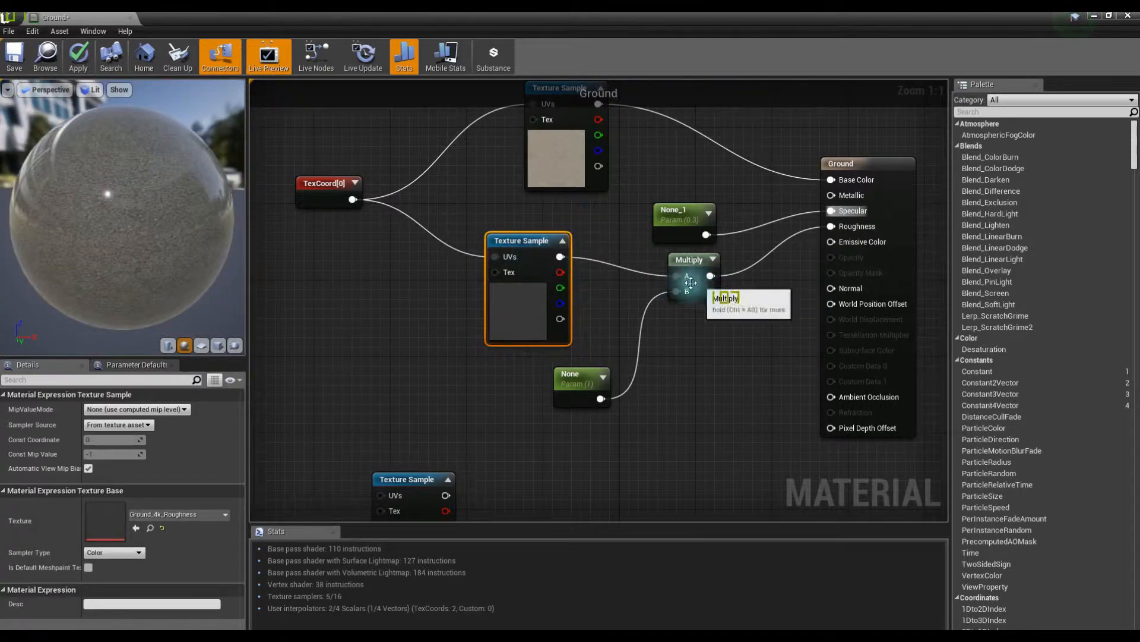
pyautogui.keyDown('alt'); pyautogui.click(831, 226); pyautogui.keyUp('alt')
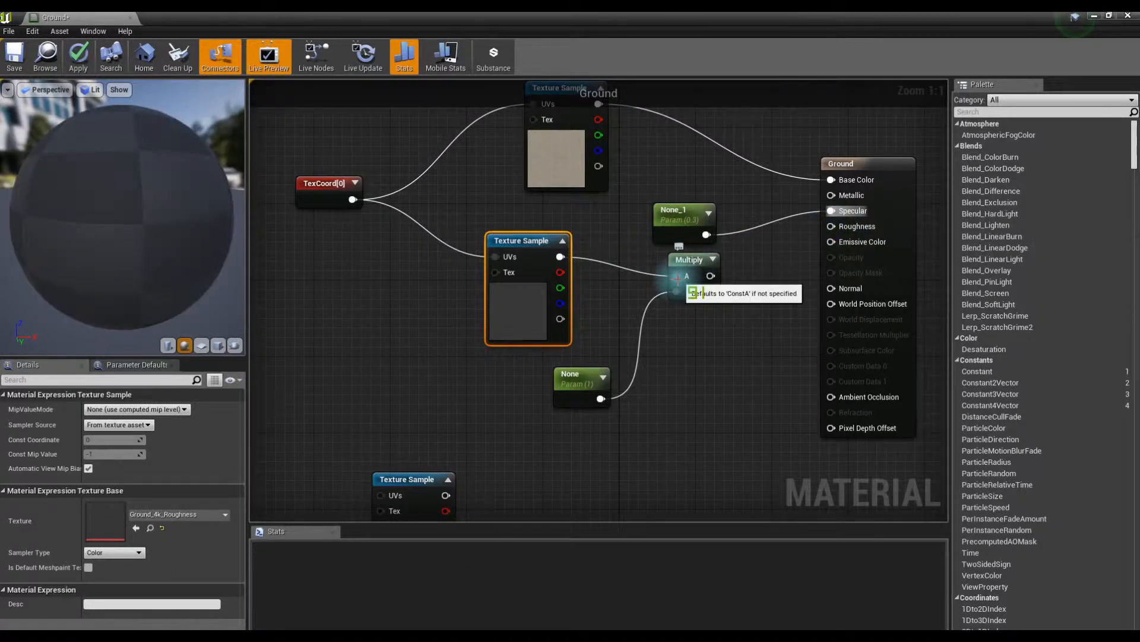
pyautogui.moveTo(710, 276); pyautogui.dragTo(831, 211)
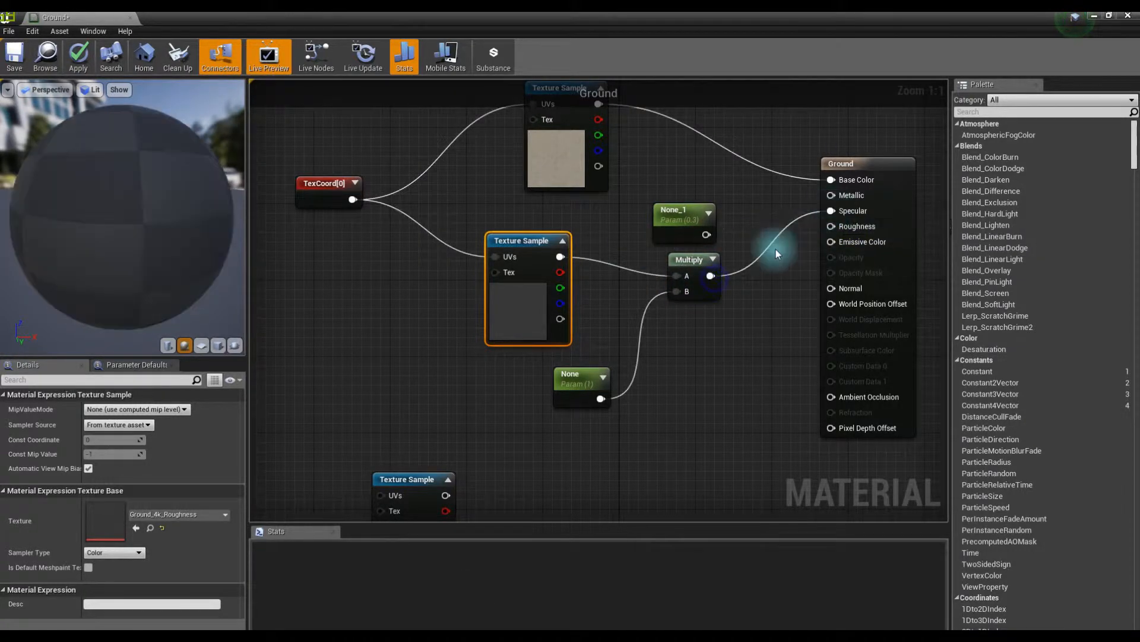
pyautogui.moveTo(686, 223); pyautogui.dragTo(654, 196)
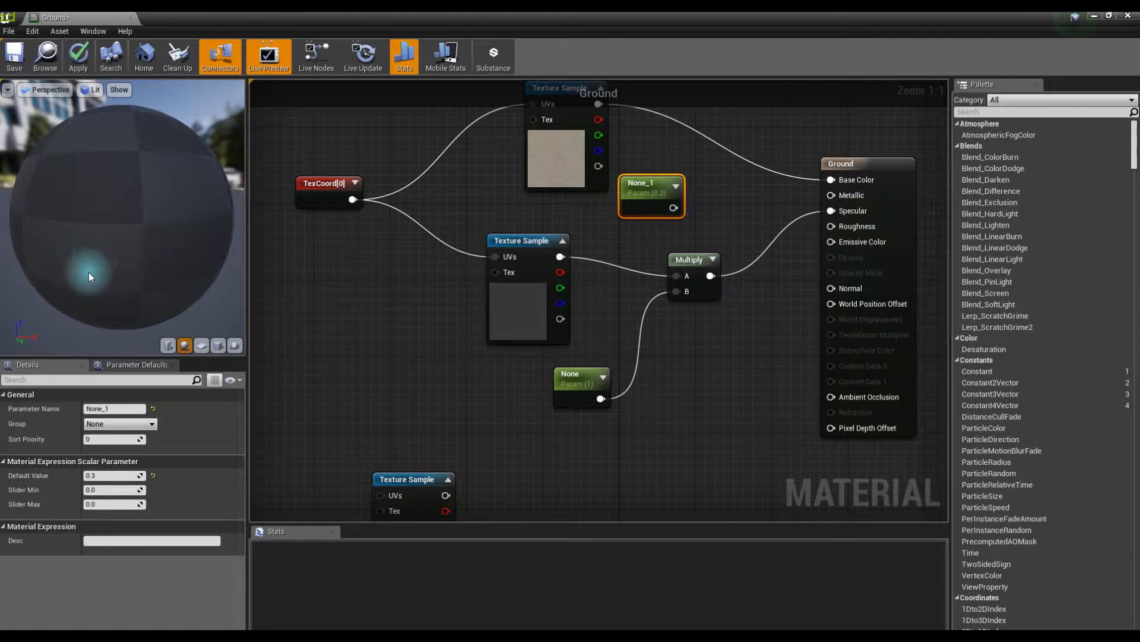
pyautogui.moveTo(557, 418); pyautogui.dragTo(557, 387)
pyautogui.moveTo(146, 223); pyautogui.dragTo(113, 217)
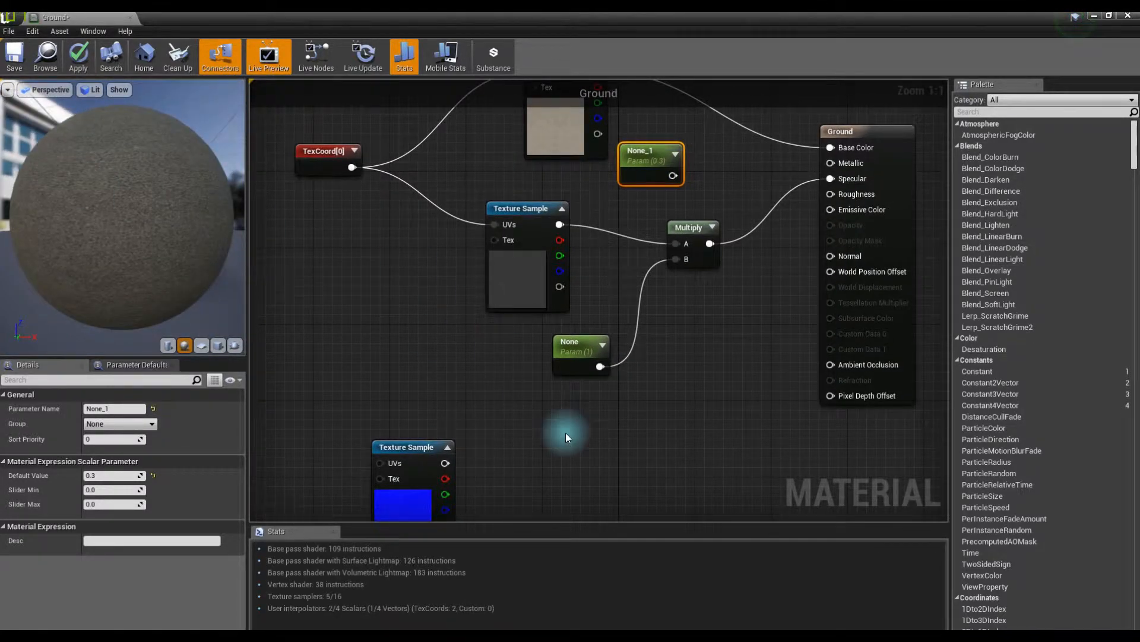
# Add two Multiply nodes, one fed by the normal sample's red output and one by its green output, each into input A
pyautogui.moveTo(564, 433); pyautogui.dragTo(543, 399)
pyautogui.moveTo(401, 429); pyautogui.dragTo(455, 375)
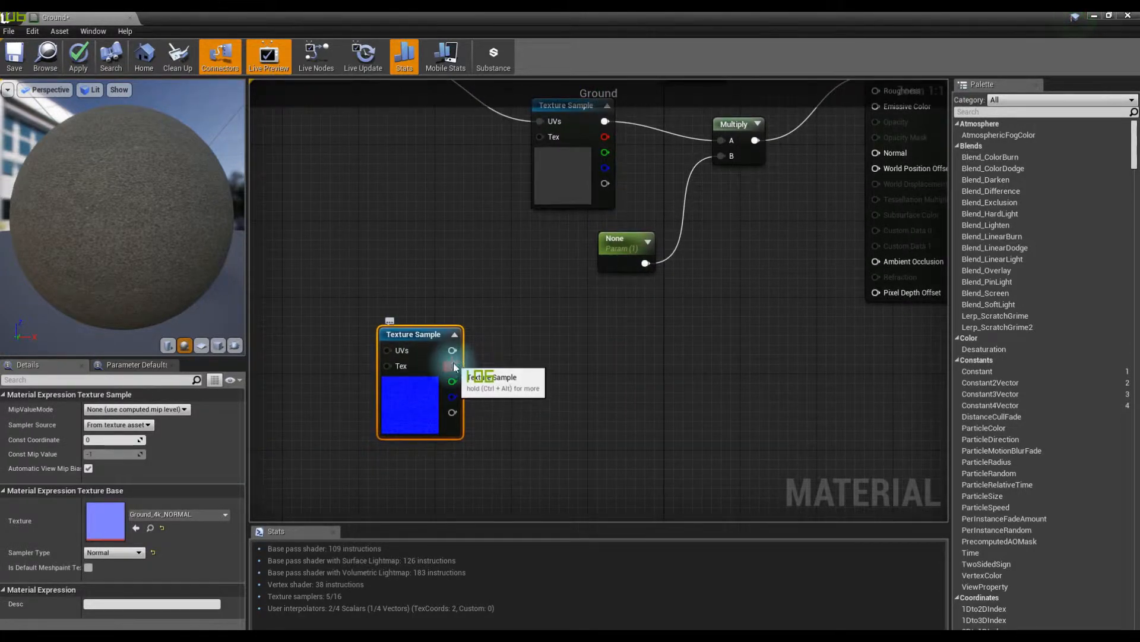
pyautogui.moveTo(434, 350); pyautogui.dragTo(477, 363)
pyautogui.moveTo(515, 350); pyautogui.dragTo(535, 346)
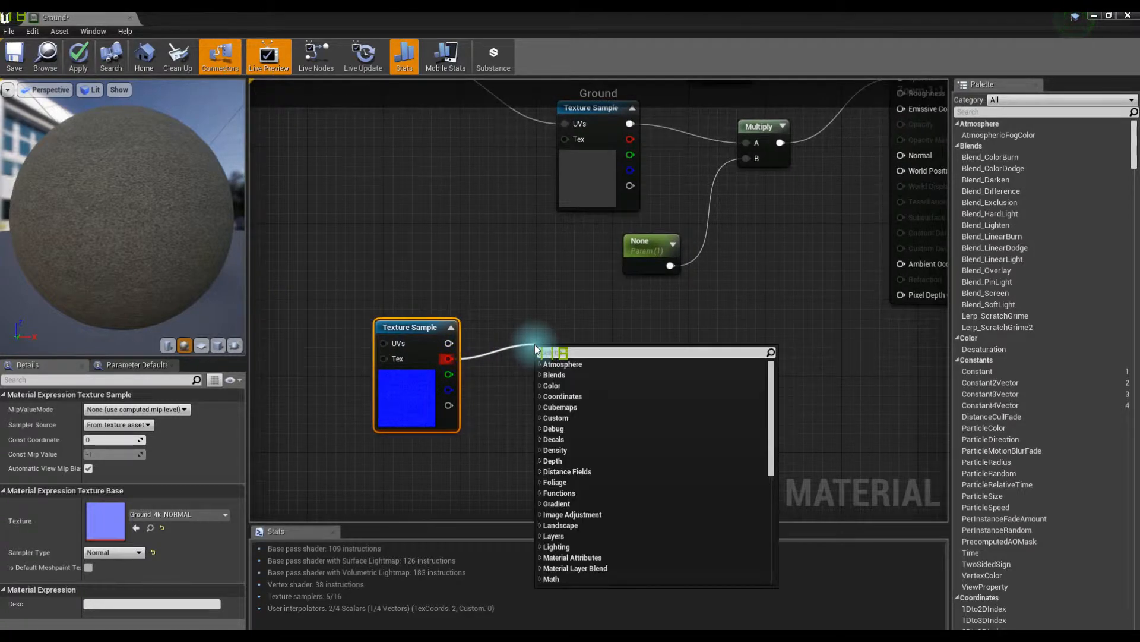
pyautogui.write('mul')
pyautogui.press('Return')
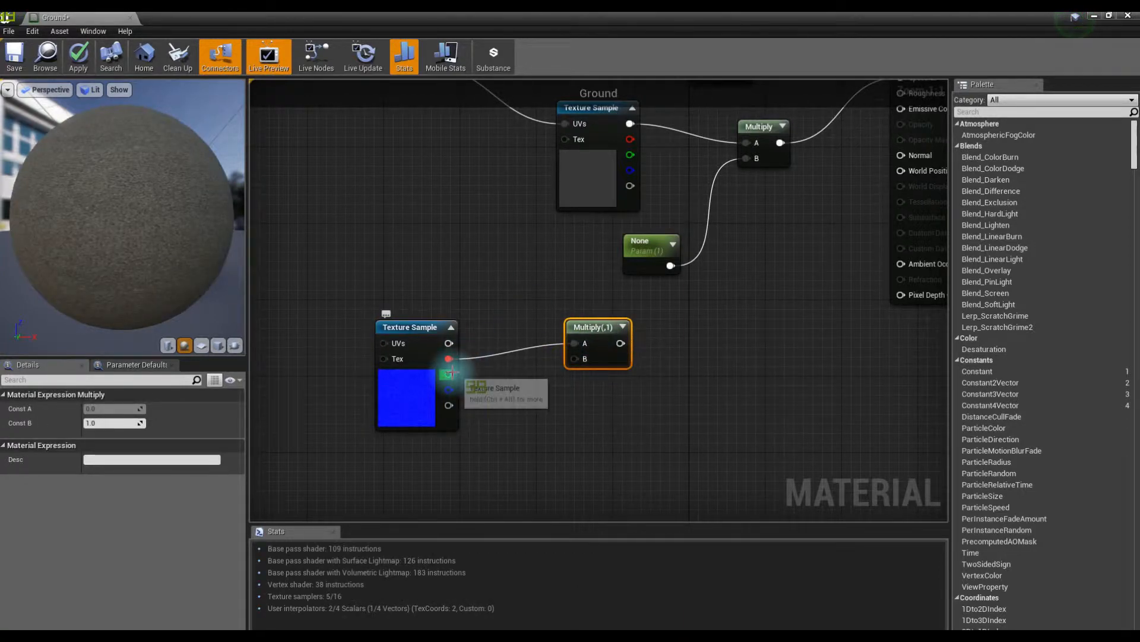
pyautogui.moveTo(449, 374); pyautogui.dragTo(577, 397)
pyautogui.write('mult')
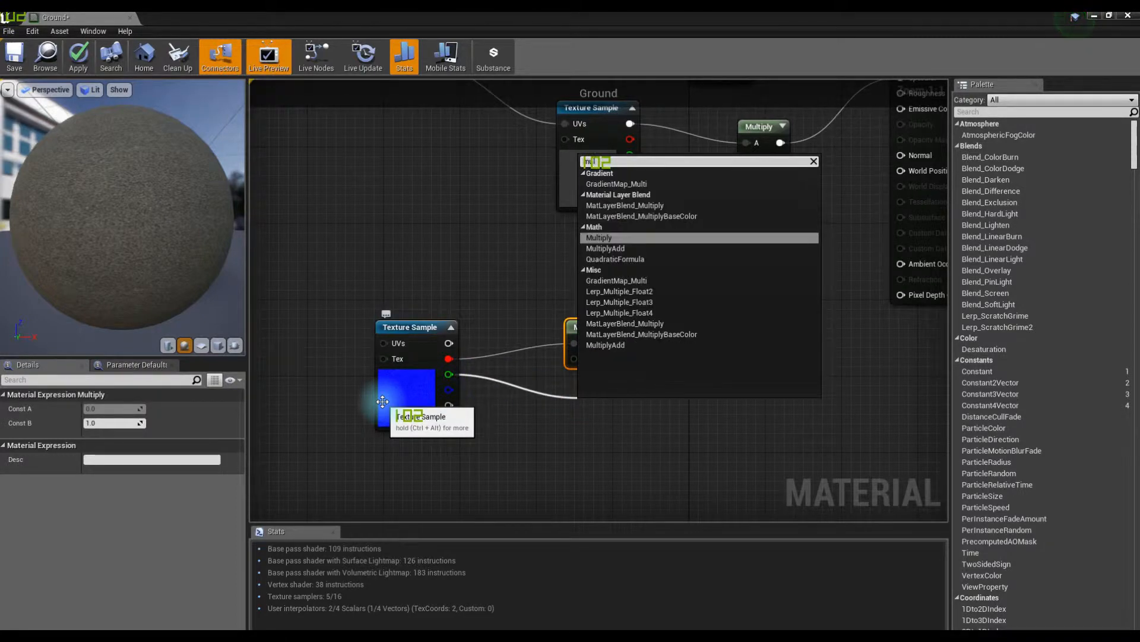
pyautogui.press('Return')
# Add a scalar parameter below the normal sample and connect it to the B inputs of both new Multiply nodes
pyautogui.moveTo(575, 359); pyautogui.dragTo(434, 458)
pyautogui.write('scal')
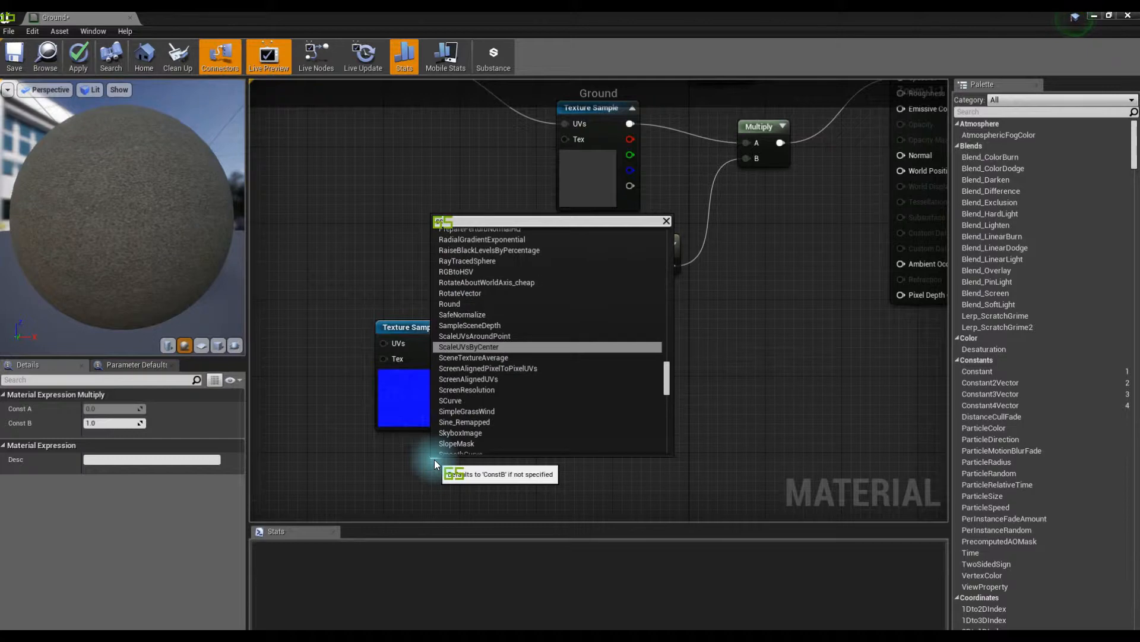
pyautogui.write('ar')
pyautogui.press('Return')
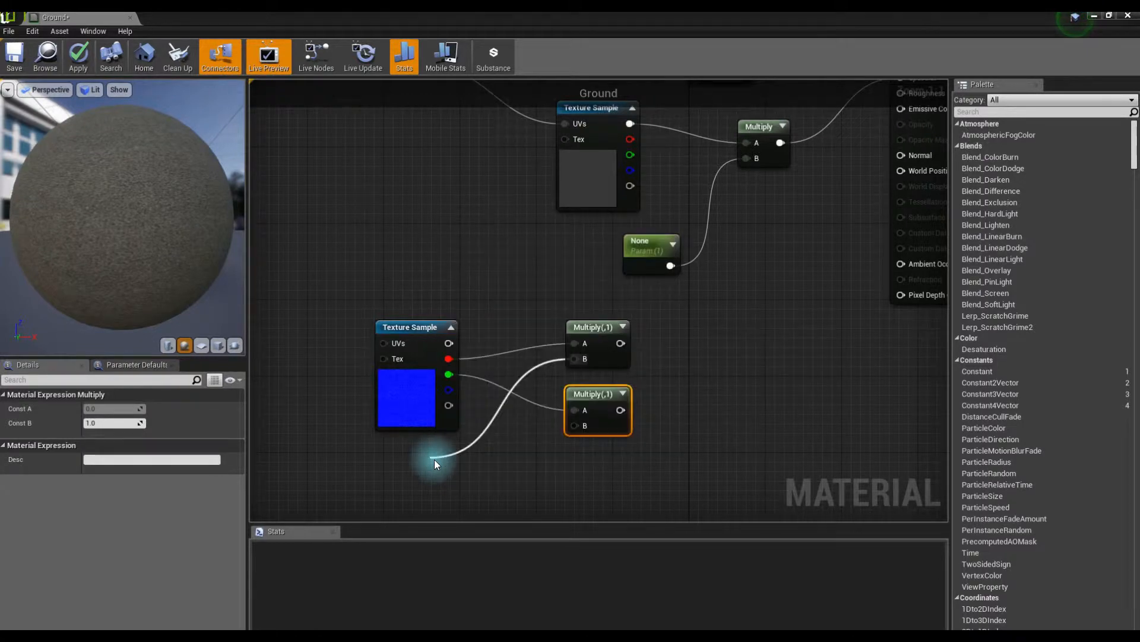
pyautogui.moveTo(490, 424); pyautogui.dragTo(611, 392)
pyautogui.moveTo(488, 411); pyautogui.dragTo(430, 431)
pyautogui.moveTo(482, 352); pyautogui.dragTo(472, 351)
pyautogui.moveTo(722, 255); pyautogui.dragTo(712, 246)
pyautogui.moveTo(772, 368); pyautogui.dragTo(676, 357)
pyautogui.moveTo(354, 347); pyautogui.dragTo(307, 354)
# Combine the outputs of the red and green Multiply nodes in an AppendVector node's A and B inputs
pyautogui.moveTo(517, 272); pyautogui.dragTo(600, 259)
pyautogui.write('append')
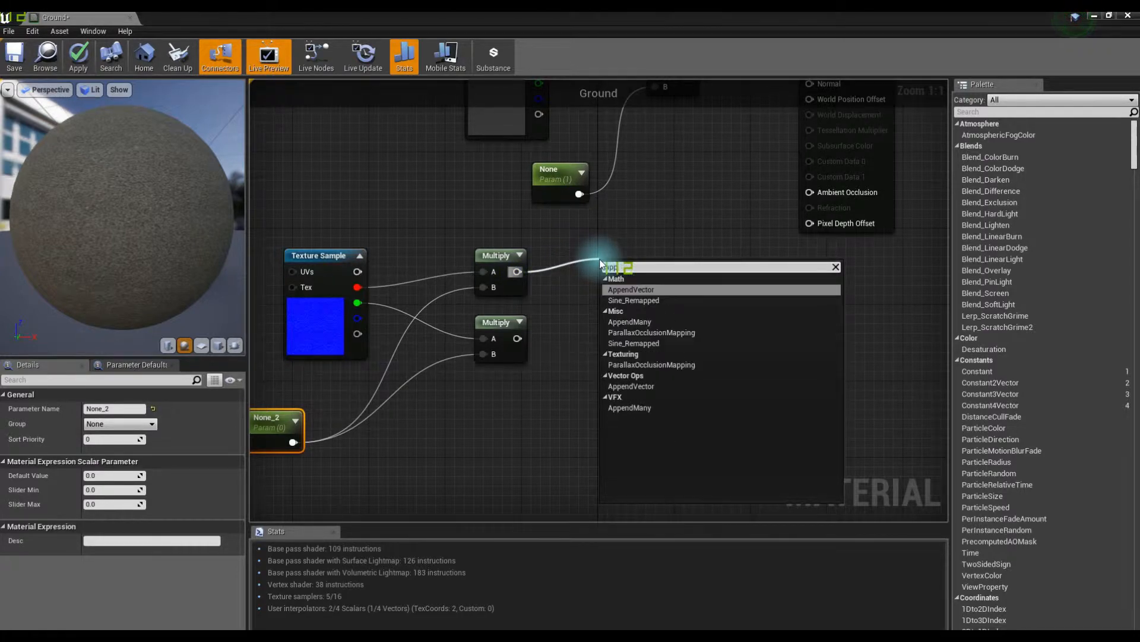
pyautogui.press('Return')
pyautogui.moveTo(518, 338); pyautogui.dragTo(608, 298)
# Append the normal sample's blue output to the combined vector with a second AppendVector node and connect it to the Normal input
pyautogui.moveTo(684, 263); pyautogui.dragTo(650, 315)
pyautogui.click(636, 318)
pyautogui.write('append')
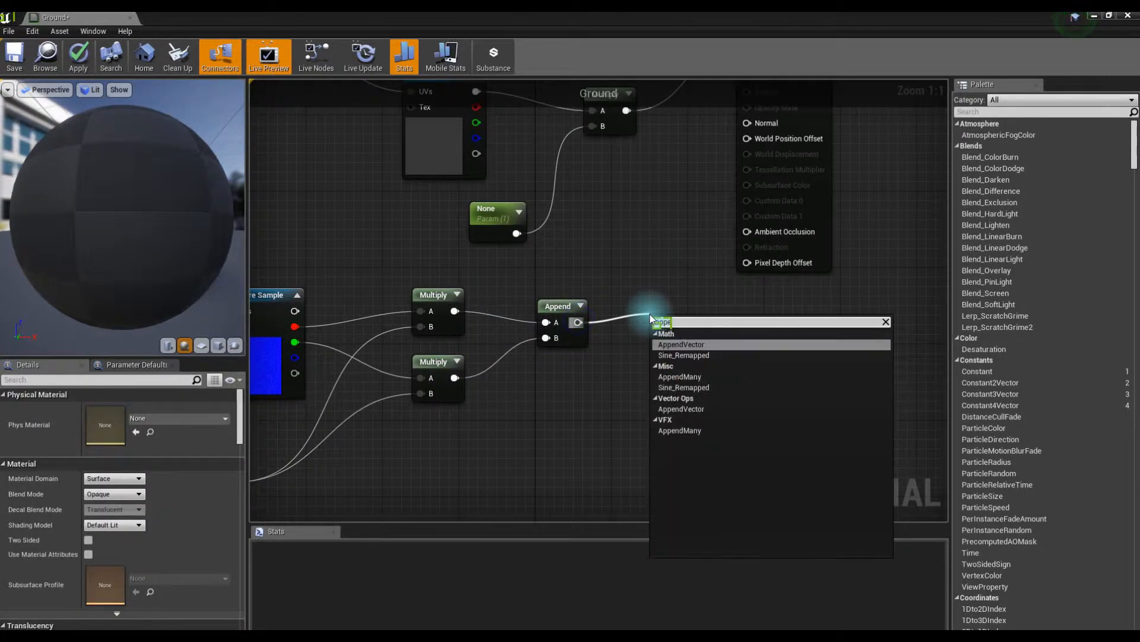
pyautogui.press('Return')
pyautogui.moveTo(689, 370); pyautogui.dragTo(747, 160)
pyautogui.moveTo(353, 347); pyautogui.dragTo(733, 348)
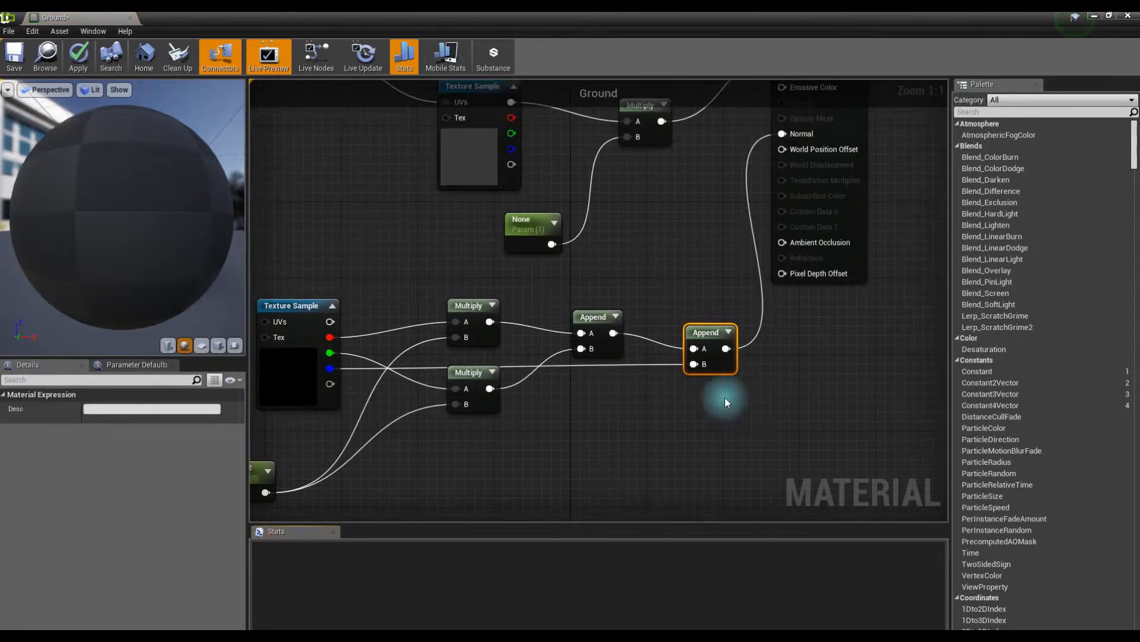
# Save the Ground material and move its restored editor window aside to inspect the floor in the level viewport
pyautogui.click(355, 431)
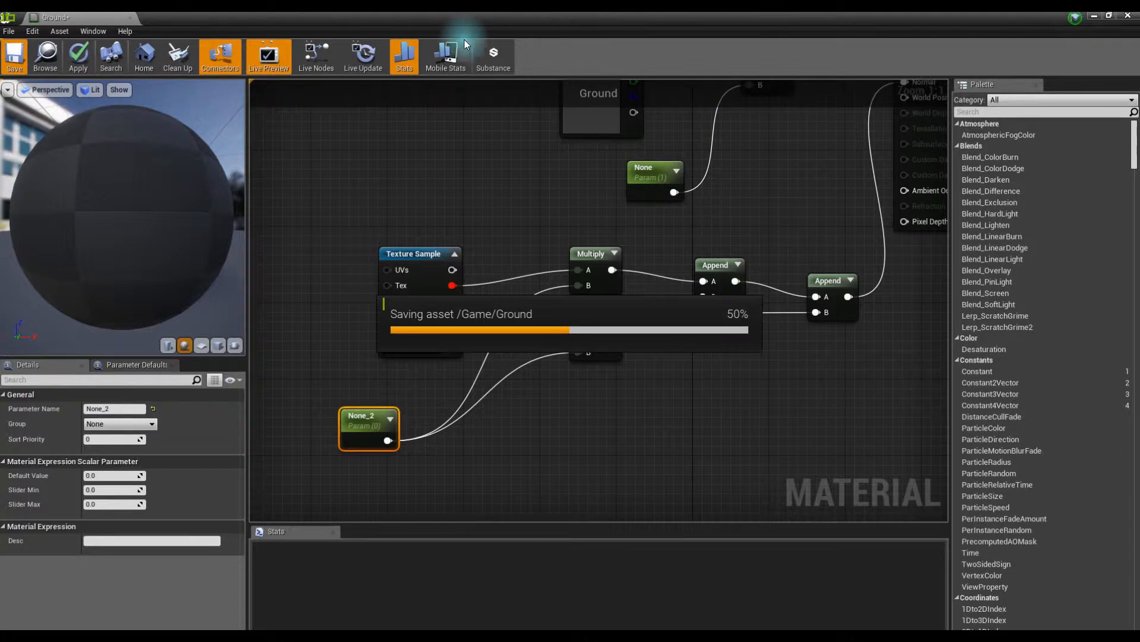
pyautogui.click(1108, 16)
pyautogui.moveTo(411, 116); pyautogui.dragTo(927, 74)
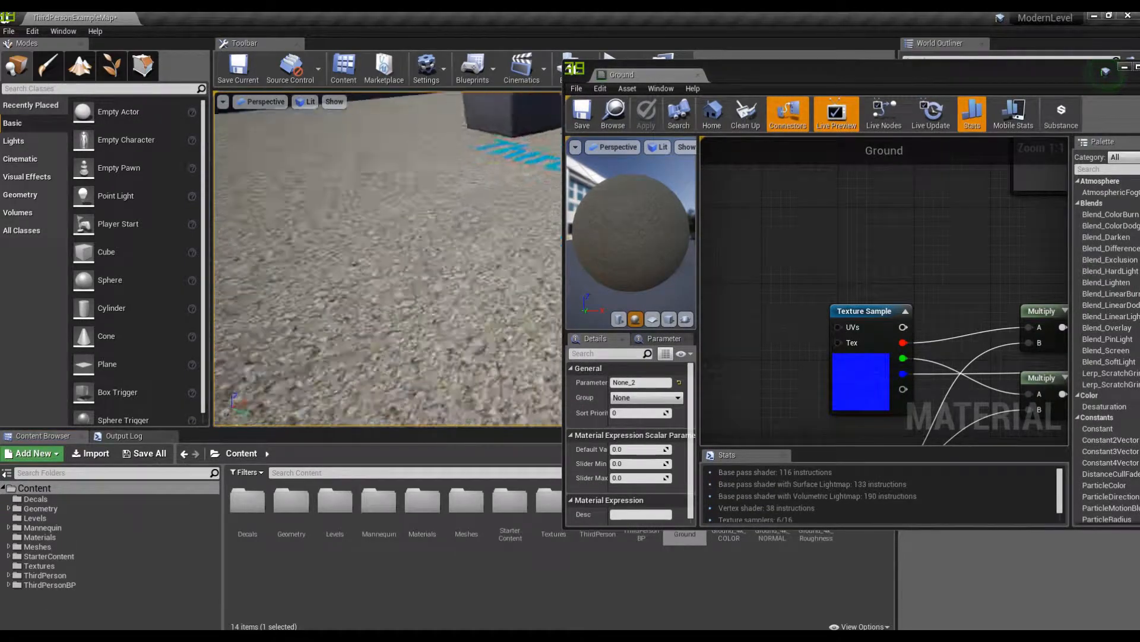
pyautogui.press('w')
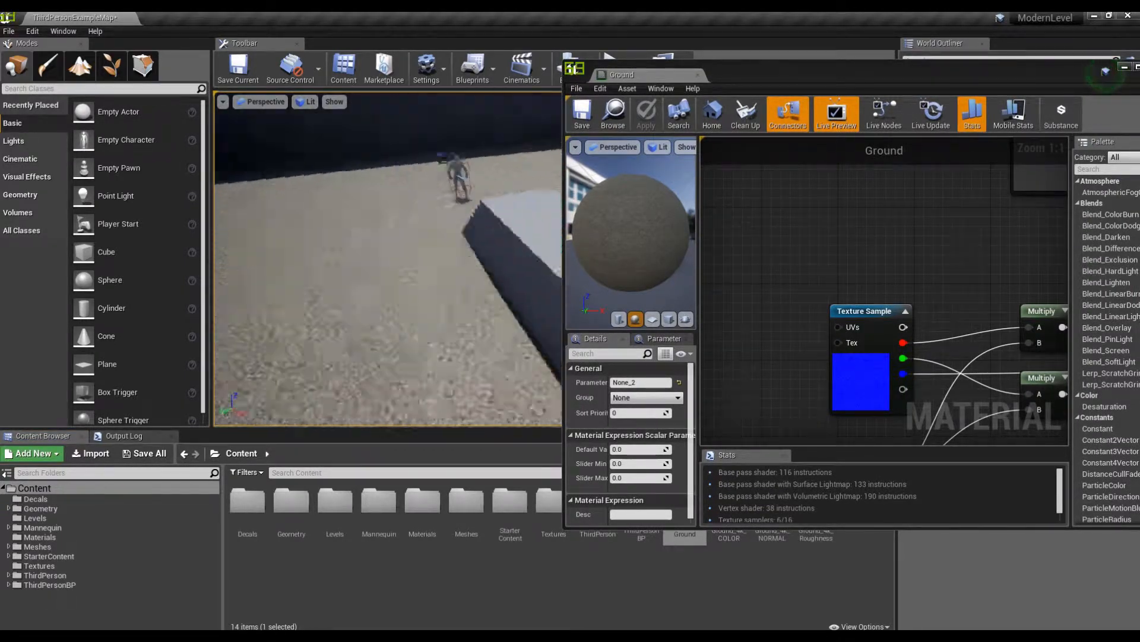
pyautogui.press('w')
# Raise the default value of the scalar parameter multiplying the roughness texture to 2.842175
pyautogui.moveTo(943, 218); pyautogui.dragTo(857, 358)
pyautogui.scroll(-2, 892, 235)
pyautogui.moveTo(845, 245); pyautogui.dragTo(766, 238)
pyautogui.click(886, 350)
pyautogui.scroll(1, 746, 350)
pyautogui.moveTo(634, 441)
pyautogui.mouseDown()
pyautogui.moveTo(618, 443)
pyautogui.moveTo(659, 446)
pyautogui.moveTo(641, 445)
pyautogui.mouseUp()
# Connect the texture coordinate output to the normal sample's UVs and save the Ground material
pyautogui.scroll(-3, 884, 272)
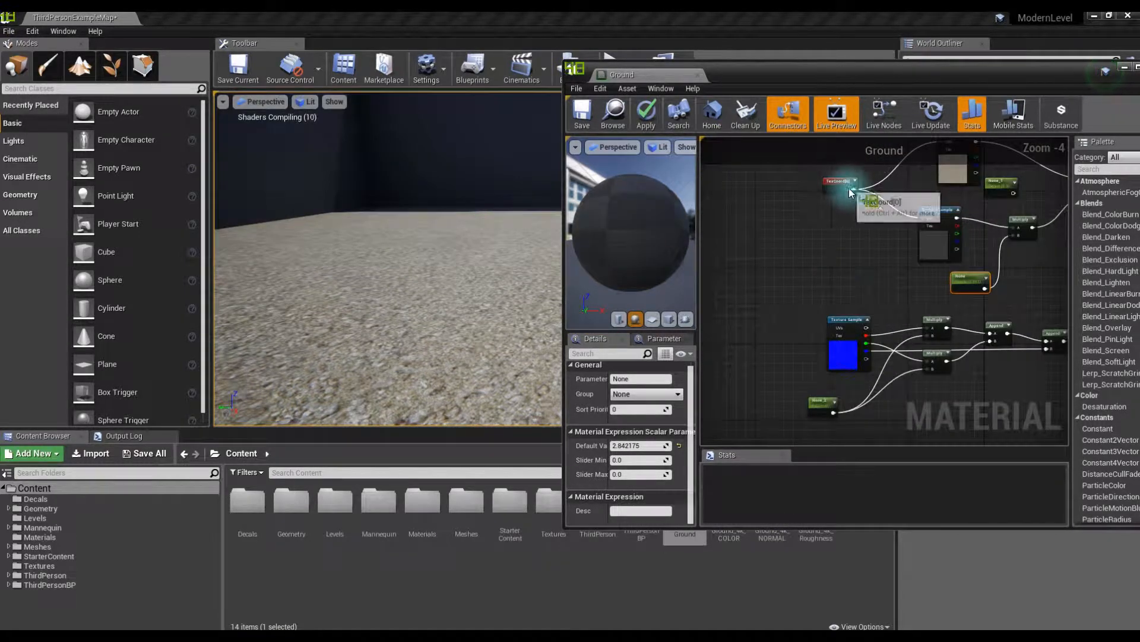
pyautogui.moveTo(853, 190); pyautogui.dragTo(834, 327)
pyautogui.click(580, 113)
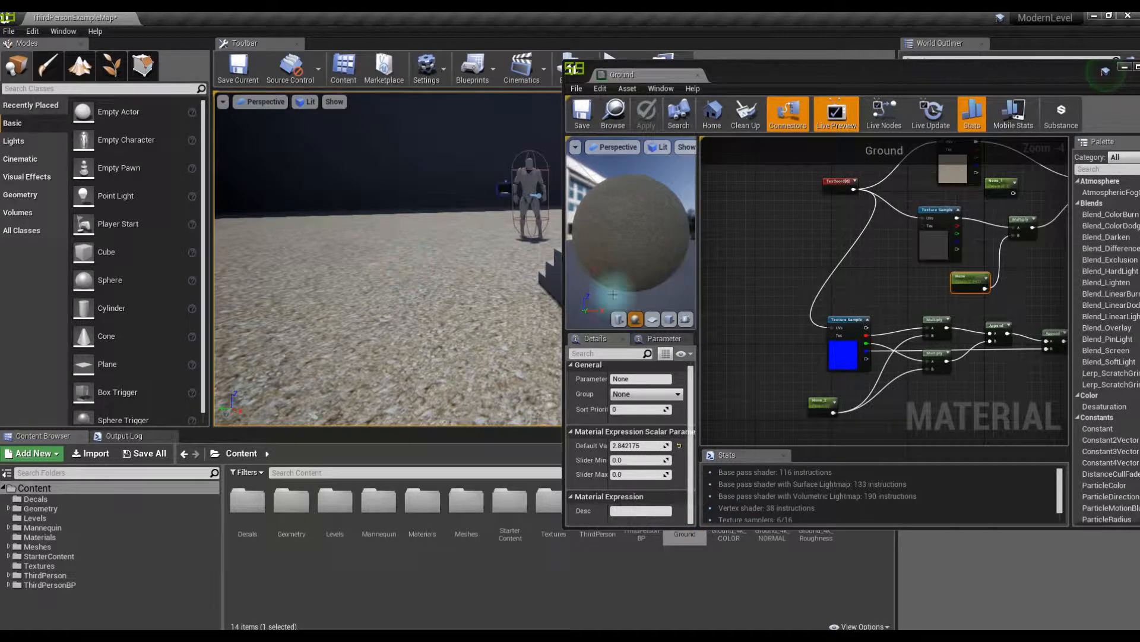
pyautogui.scroll(4, 993, 258)
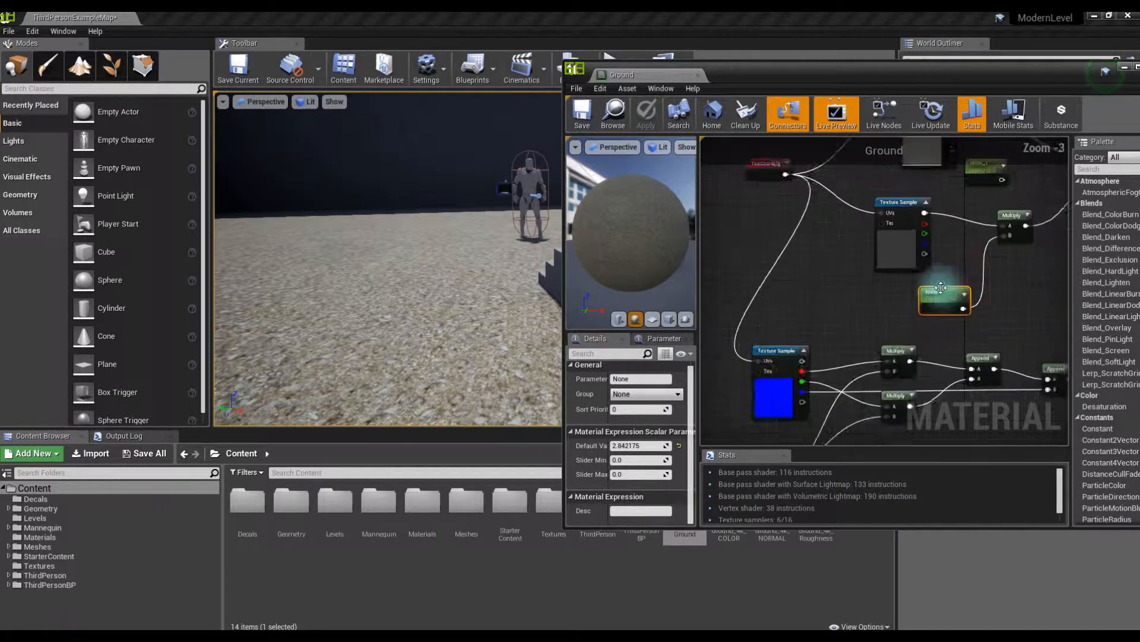
# Set the roughness texture's scalar multiplier to 0.941382, disconnect its Multiply node from the Specular input, and save the Ground material
pyautogui.moveTo(655, 445)
pyautogui.mouseDown()
pyautogui.moveTo(632, 446)
pyautogui.moveTo(645, 446)
pyautogui.mouseUp()
pyautogui.moveTo(1016, 227); pyautogui.dragTo(857, 284)
pyautogui.scroll(-2, 934, 267)
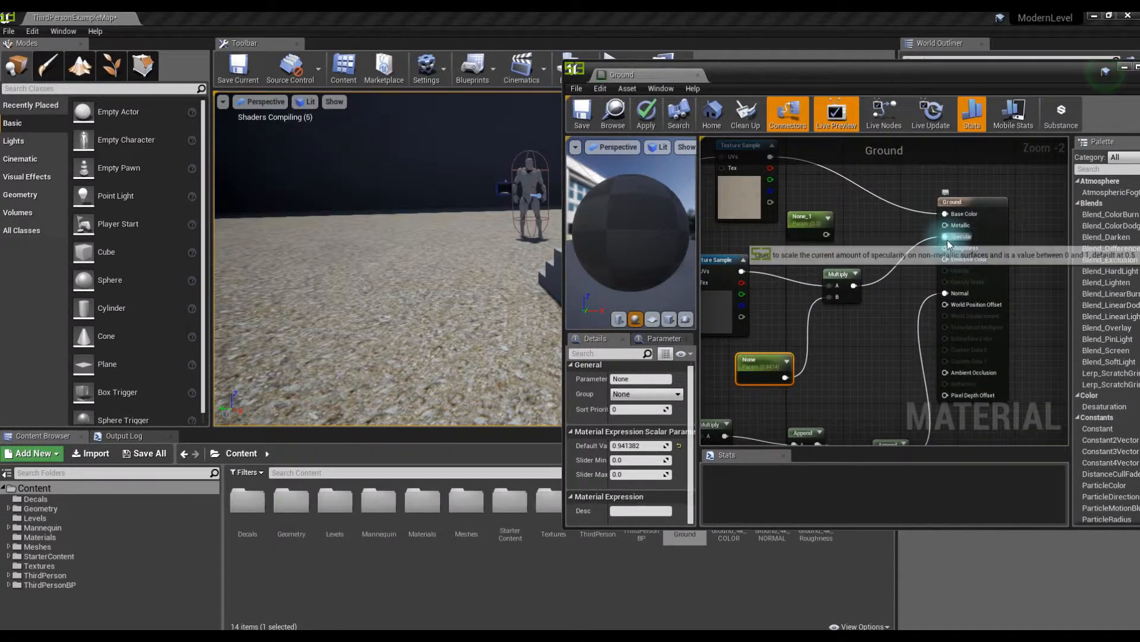
pyautogui.keyDown('alt'); pyautogui.click(946, 238); pyautogui.keyUp('alt')
pyautogui.moveTo(853, 330); pyautogui.dragTo(931, 245)
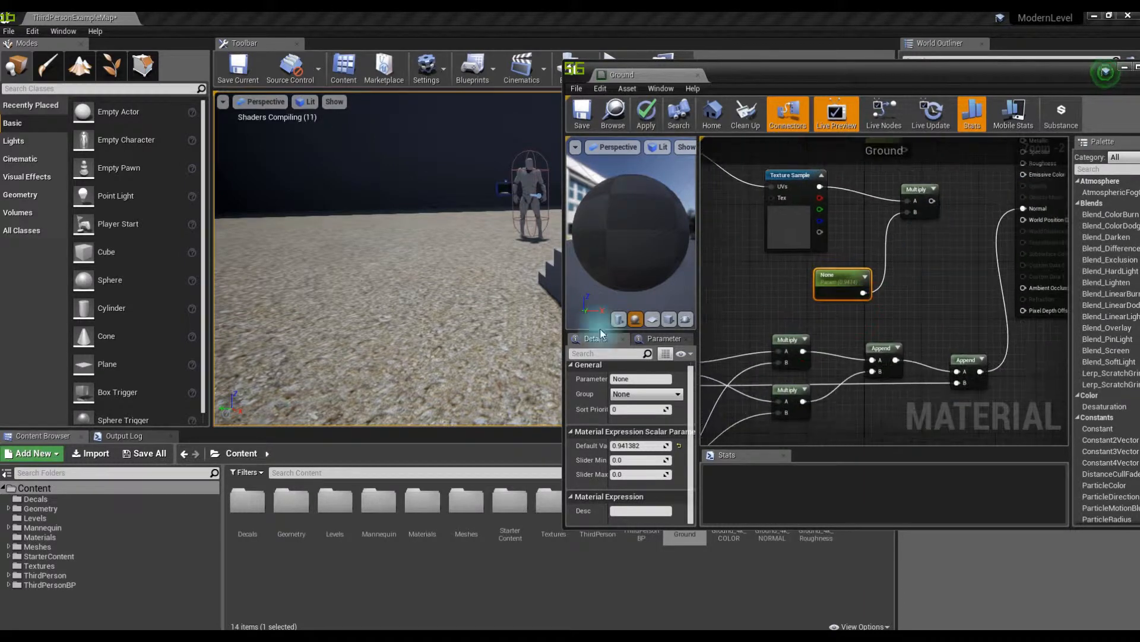
pyautogui.click(583, 114)
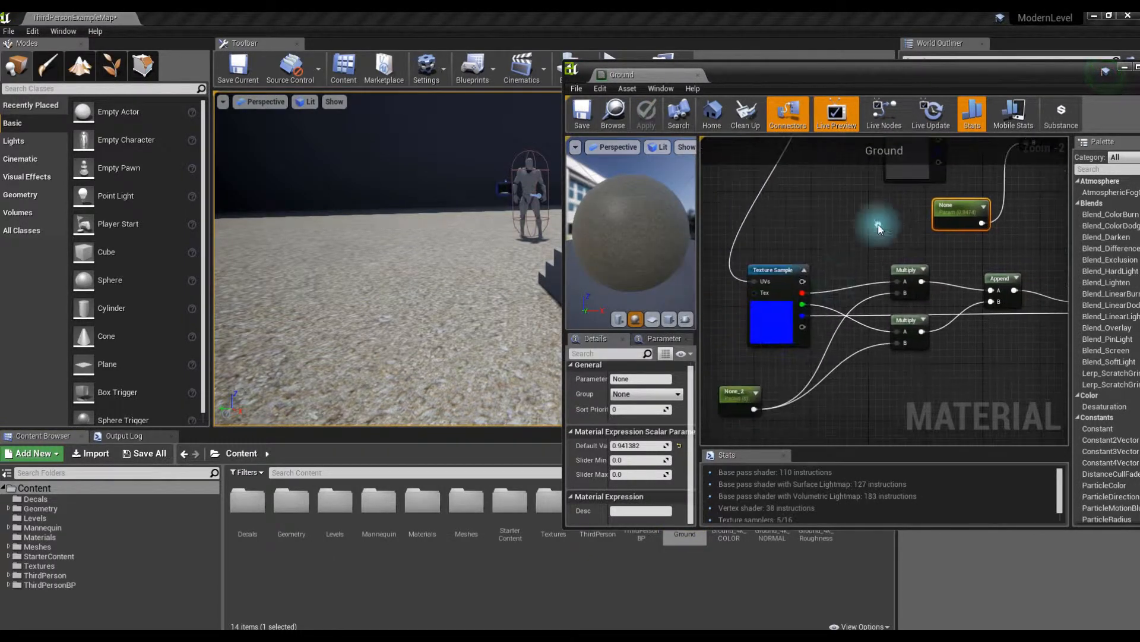
# Try a default value of 3.419139 for the normal strength parameter and inspect the gravel floor in the level viewport
pyautogui.click(825, 351)
pyautogui.moveTo(629, 446); pyautogui.dragTo(680, 446)
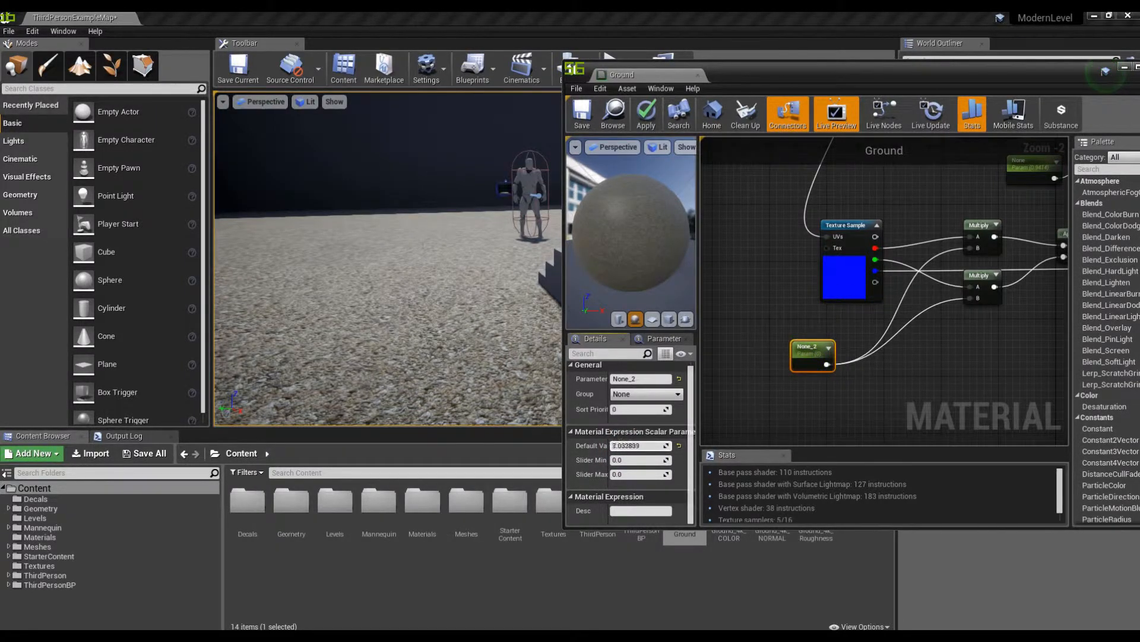
pyautogui.moveTo(268, 204); pyautogui.dragTo(492, 168)
pyautogui.moveTo(921, 77); pyautogui.dragTo(955, 105)
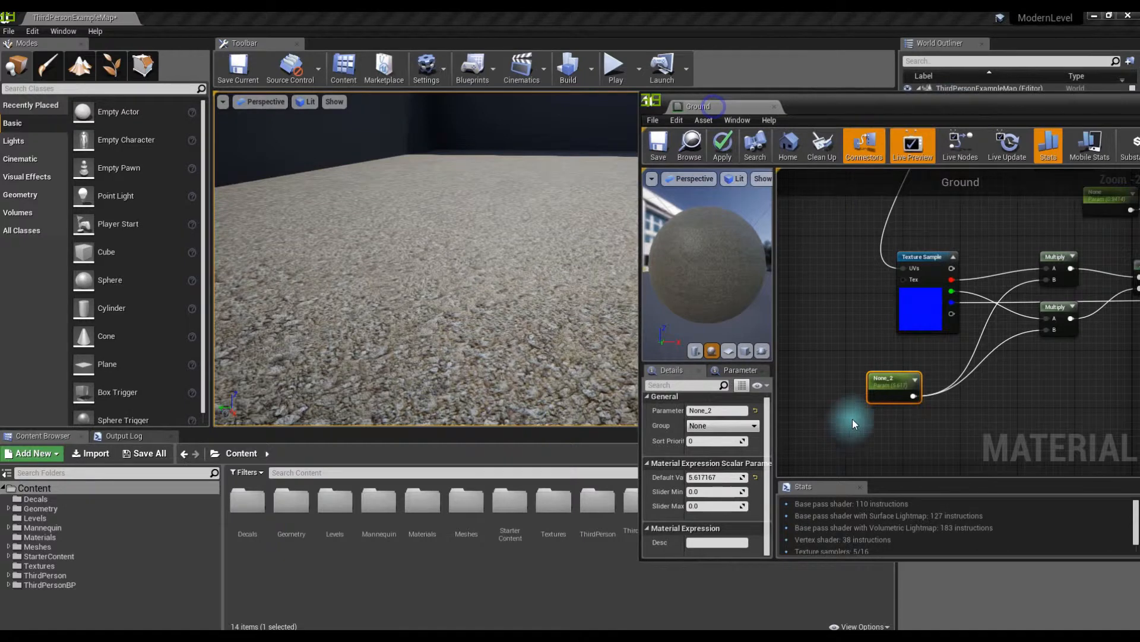
pyautogui.moveTo(711, 477)
pyautogui.mouseDown()
pyautogui.moveTo(686, 477)
pyautogui.moveTo(697, 477)
pyautogui.mouseUp()
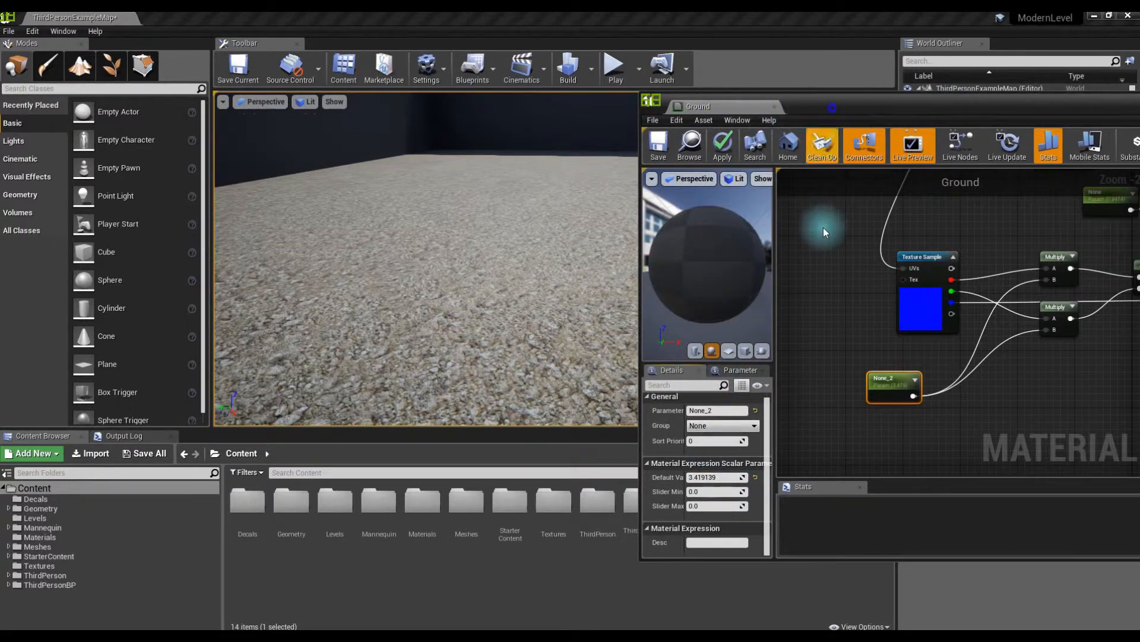
# Move the material editor window clear of the level viewport and lower the camera speed to 2 while viewing the gravel up close
pyautogui.moveTo(877, 101); pyautogui.dragTo(757, 201)
pyautogui.click(866, 102)
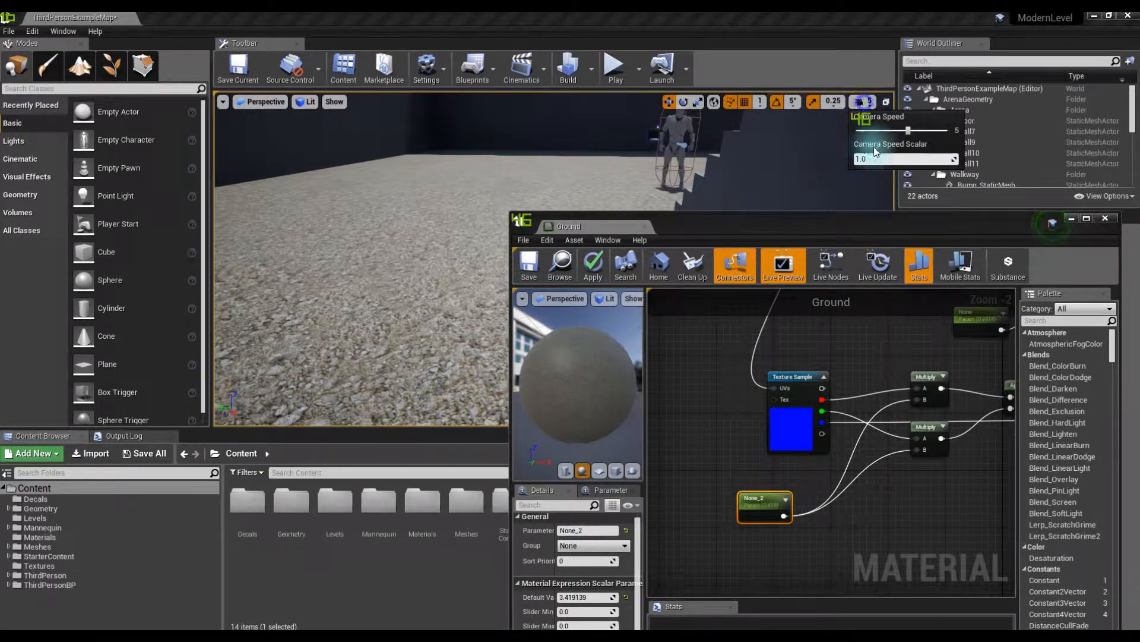
pyautogui.click(899, 131)
pyautogui.moveTo(427, 264); pyautogui.dragTo(439, 351)
pyautogui.click(866, 102)
pyautogui.click(872, 130)
# Close the Ground material editor without applying the pending changes and look over the gravel floor in the level viewport
pyautogui.click(1106, 219)
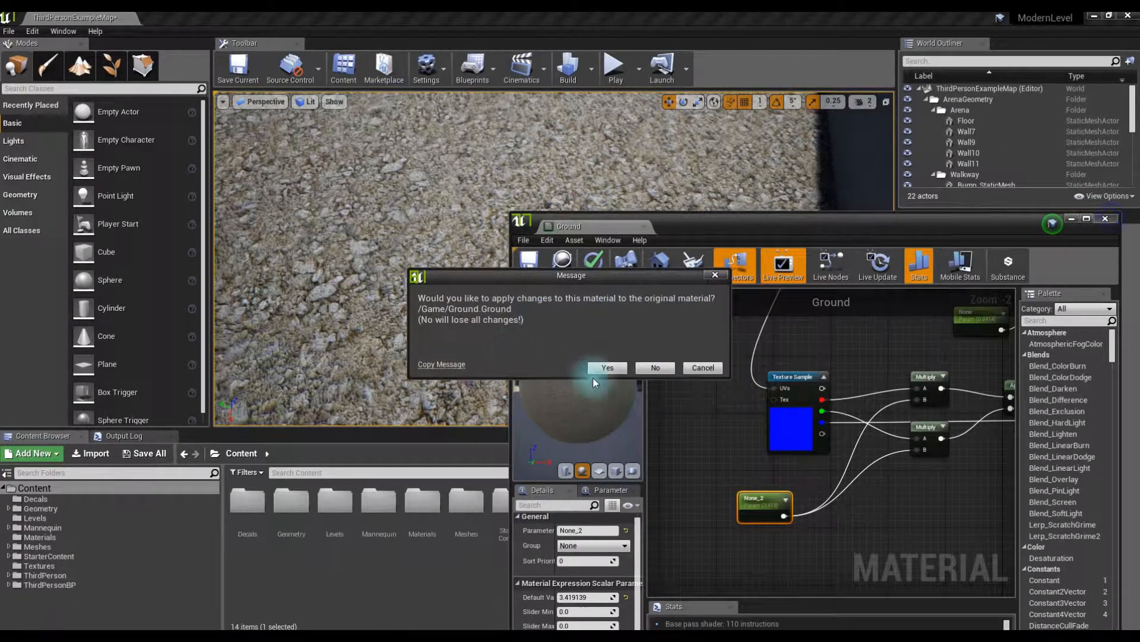
pyautogui.click(655, 368)
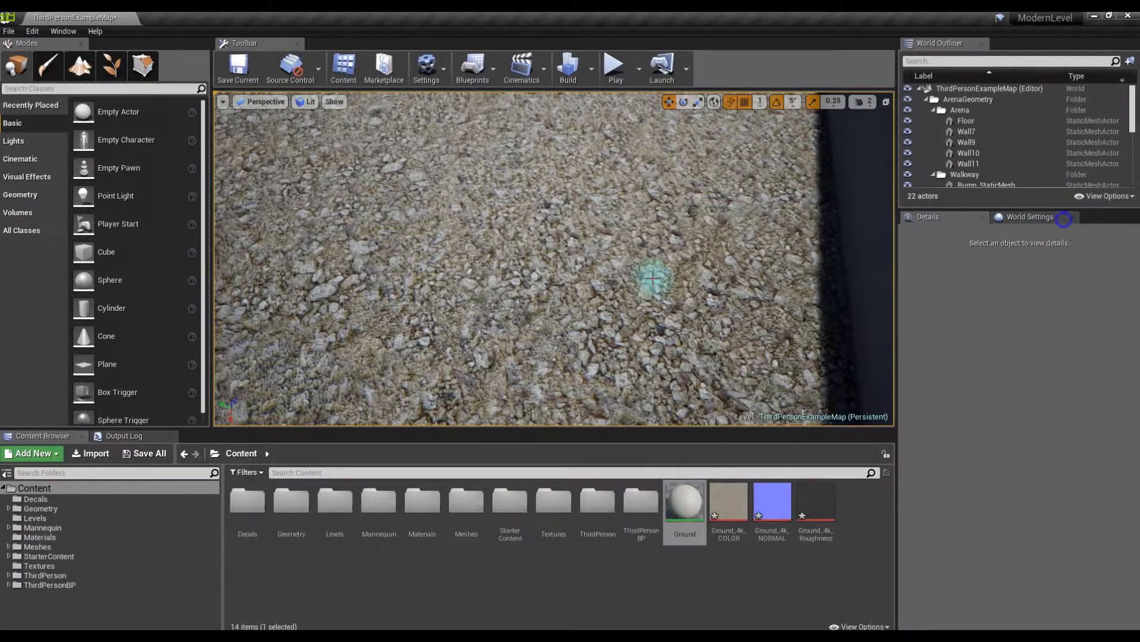
pyautogui.moveTo(653, 278); pyautogui.dragTo(588, 244)
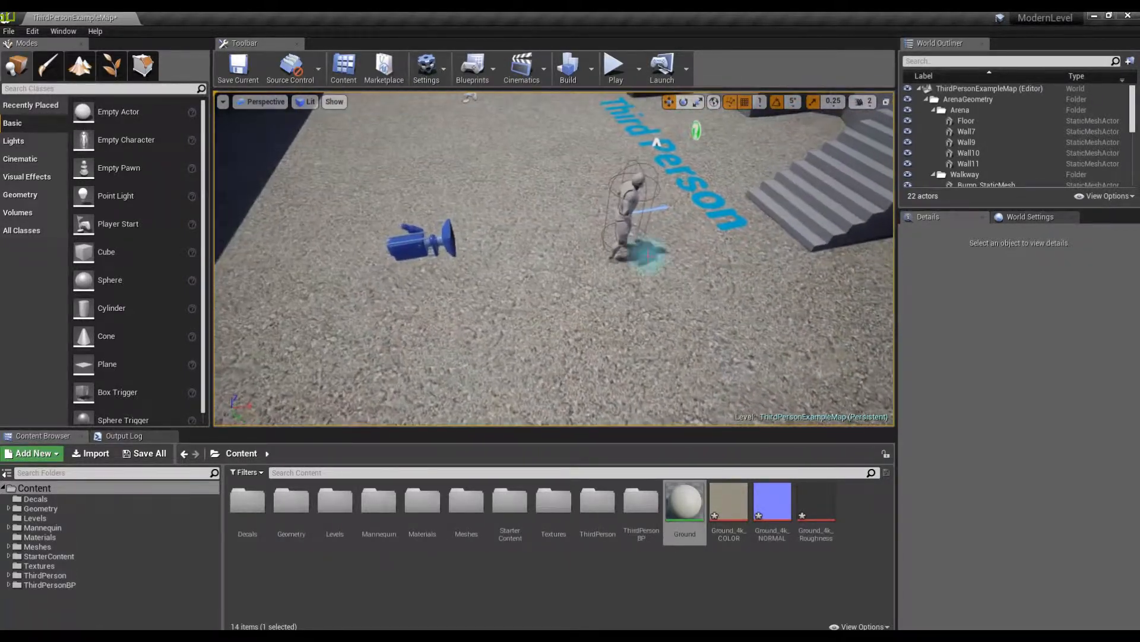
# Play the level and run and jump the third-person character around the arena to view the gravel floor
pyautogui.click(615, 65)
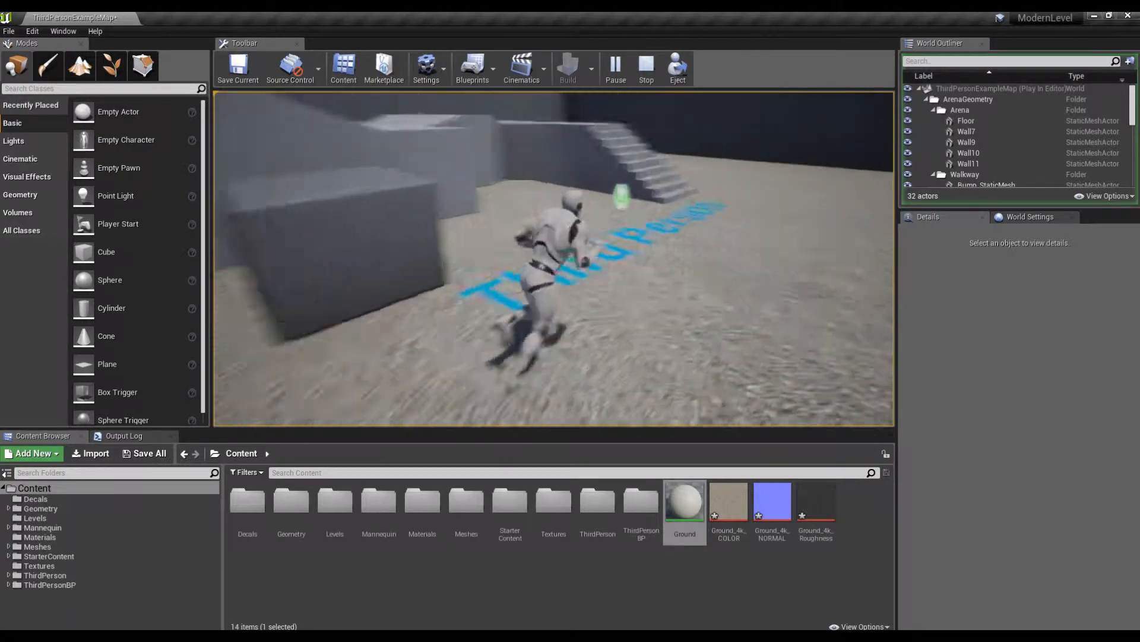
pyautogui.press('w')
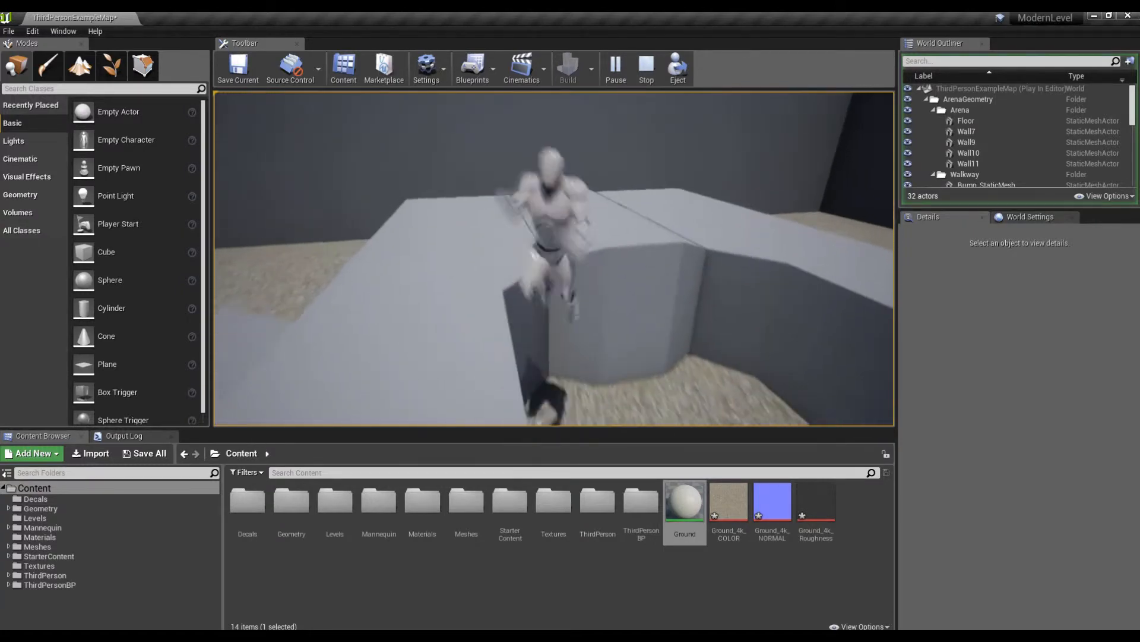
pyautogui.press('w')
pyautogui.press('space')
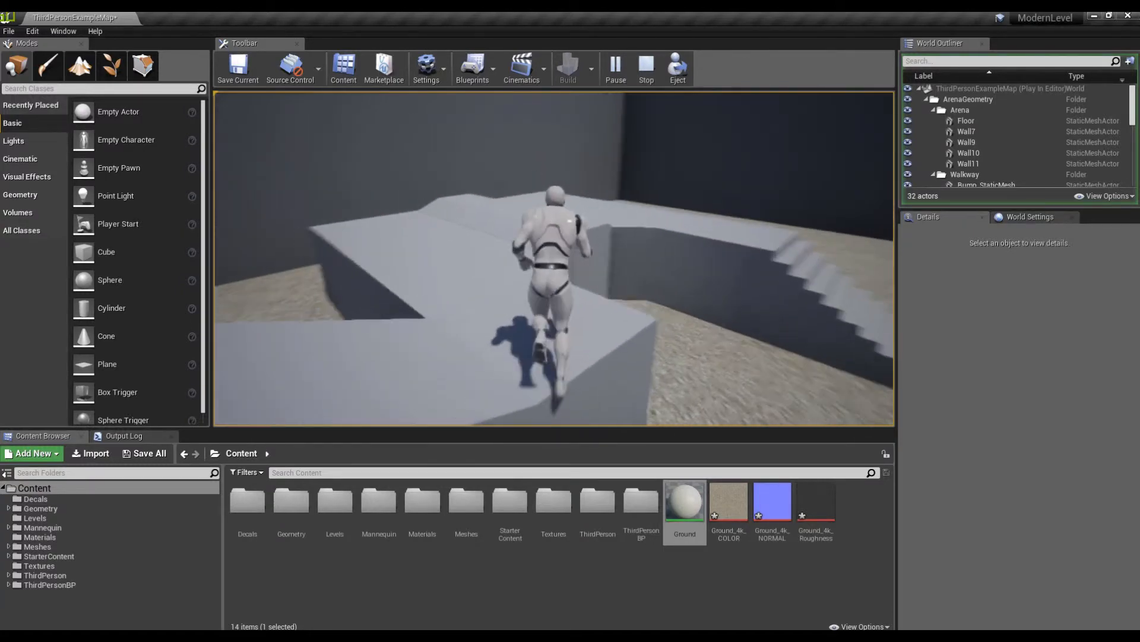